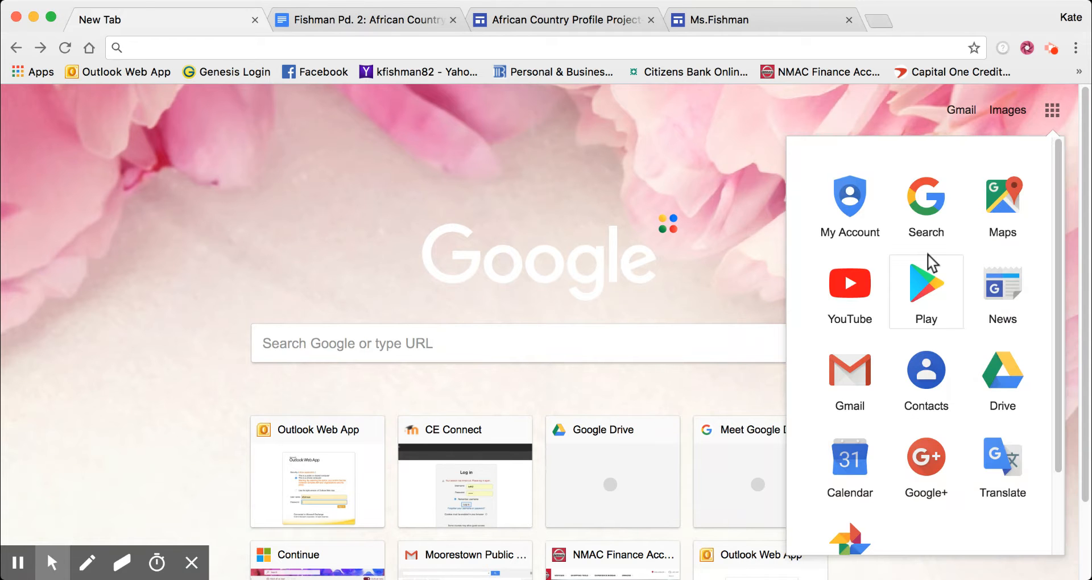
- Open Gmail and sign in with the school account
{"action": "left_click", "coordinate": [712, 195]}
{"action": "left_click", "coordinate": [959, 112]}
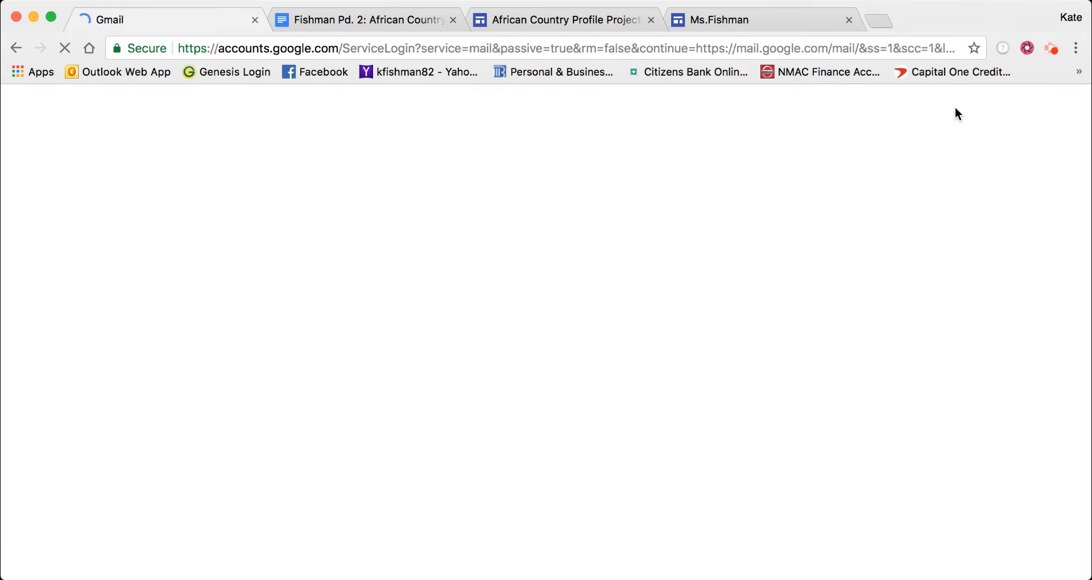
{"action": "left_click", "coordinate": [455, 290]}
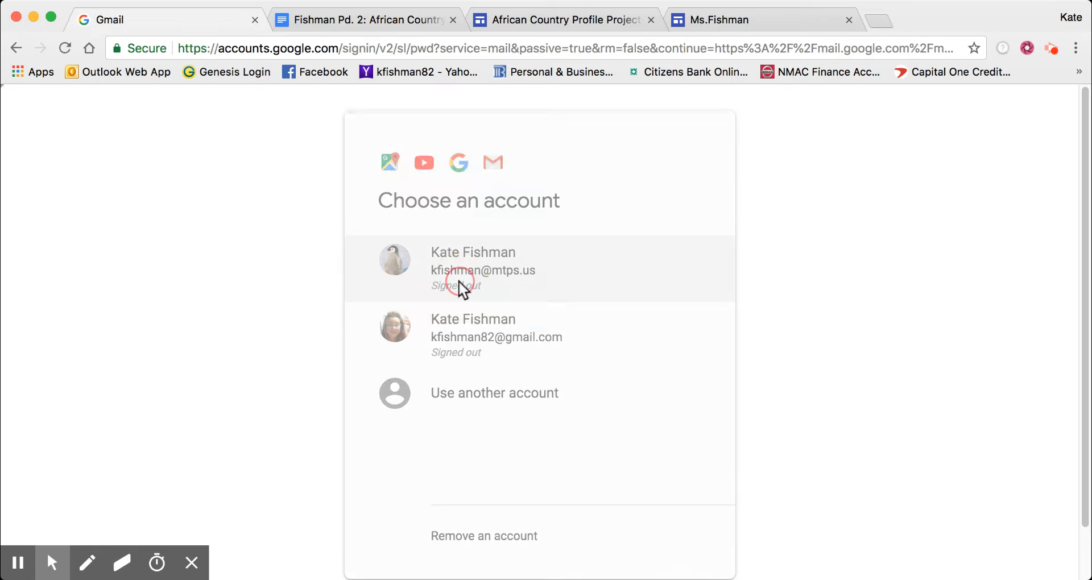
{"action": "left_click", "coordinate": [662, 377]}
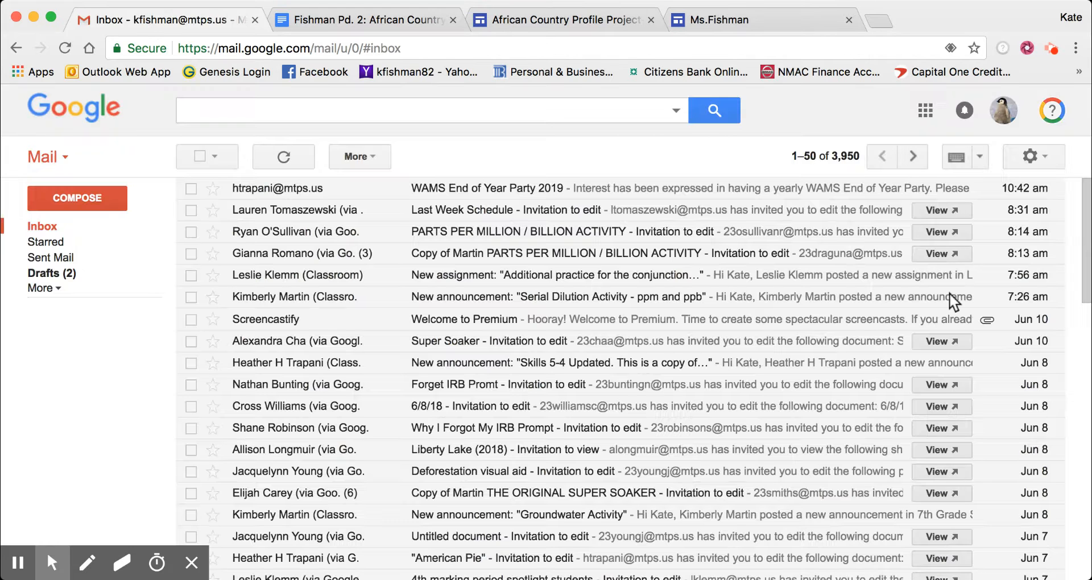
- Open Google Sites from the Gmail inbox and start a new site in classic Sites
{"action": "left_click", "coordinate": [926, 112]}
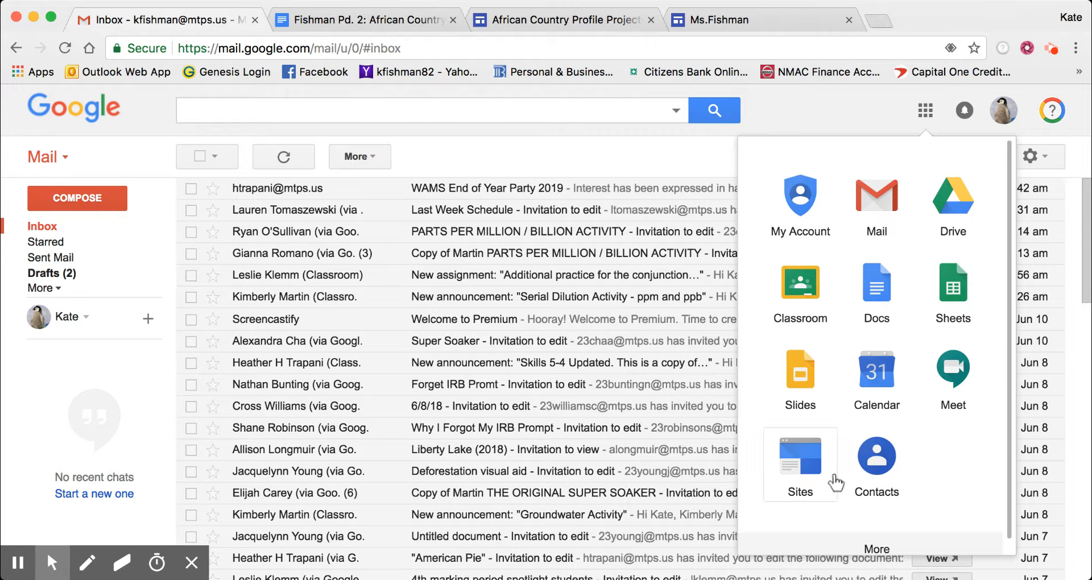
{"action": "left_click", "coordinate": [834, 482]}
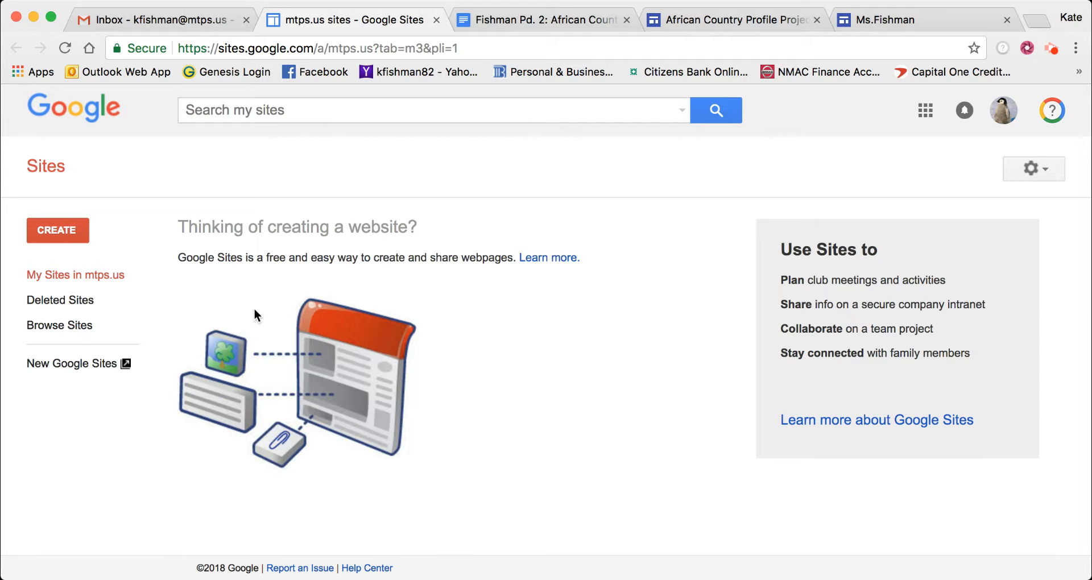
{"action": "left_click", "coordinate": [64, 230]}
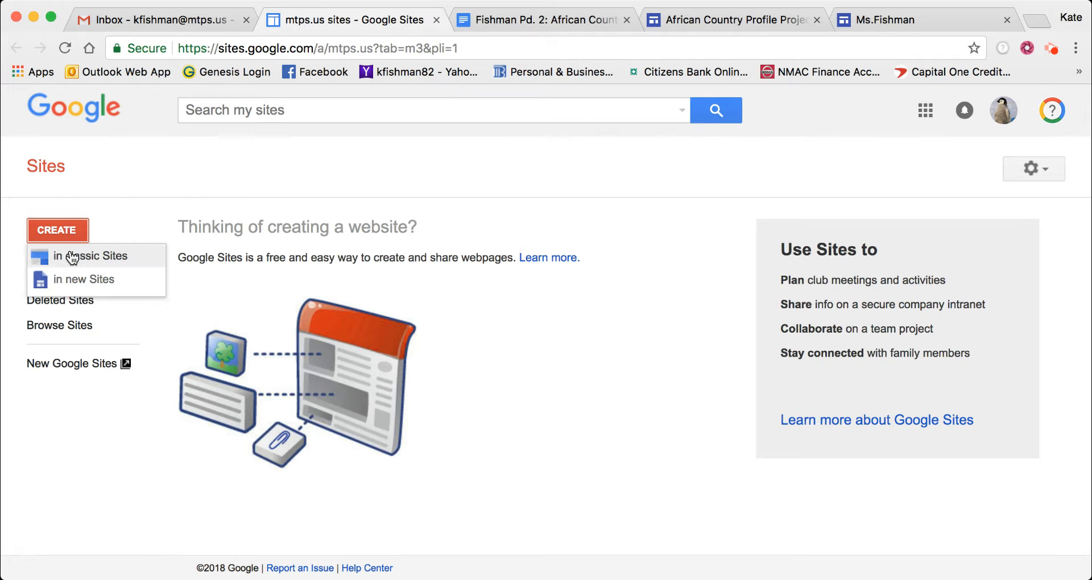
{"action": "left_click", "coordinate": [72, 255]}
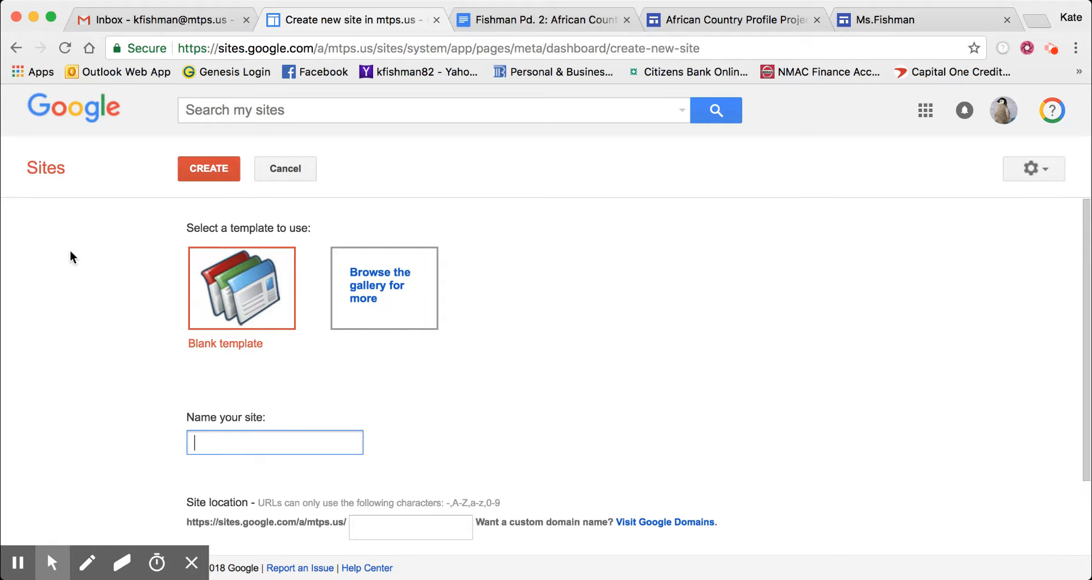
- Name the blank-template site with the teacher's name in the possessive followed by 2018-2019, and create it
{"action": "type", "text": "Ms.Foshma"}
{"action": "key", "text": "BackSpace"}
{"action": "key", "text": "BackSpace"}
{"action": "key", "text": "BackSpace"}
{"action": "key", "text": "BackSpace"}
{"action": "key", "text": "BackSpace"}
{"action": "type", "text": "ishman's"}
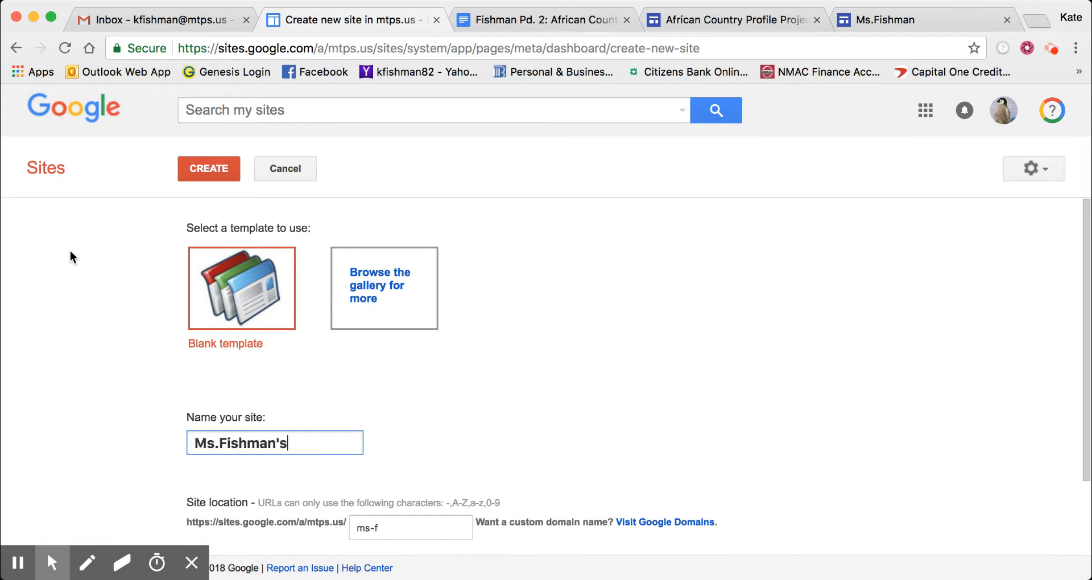
{"action": "type", "text": " 2018-2"}
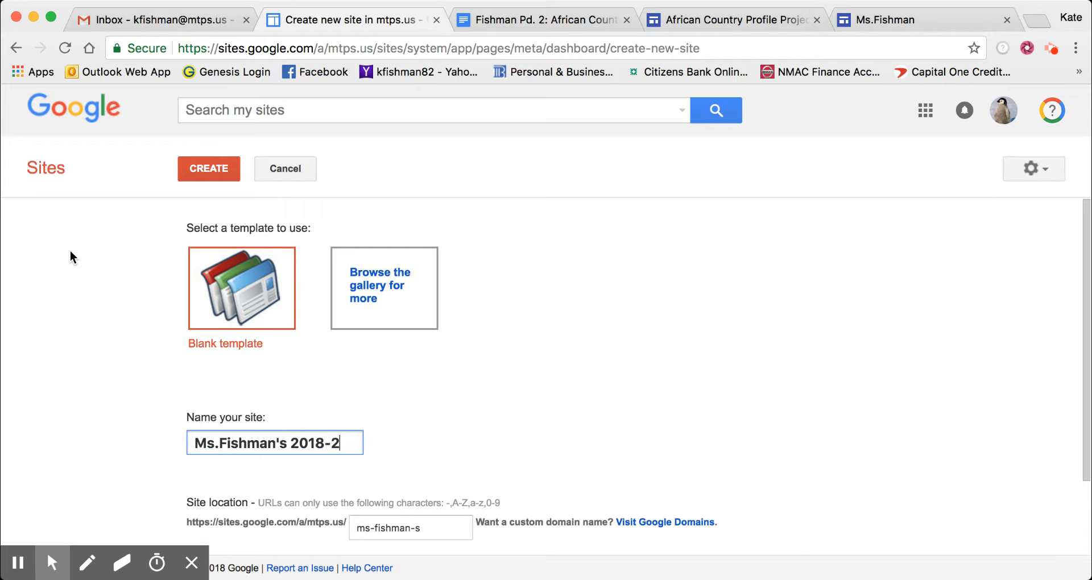
{"action": "type", "text": "019"}
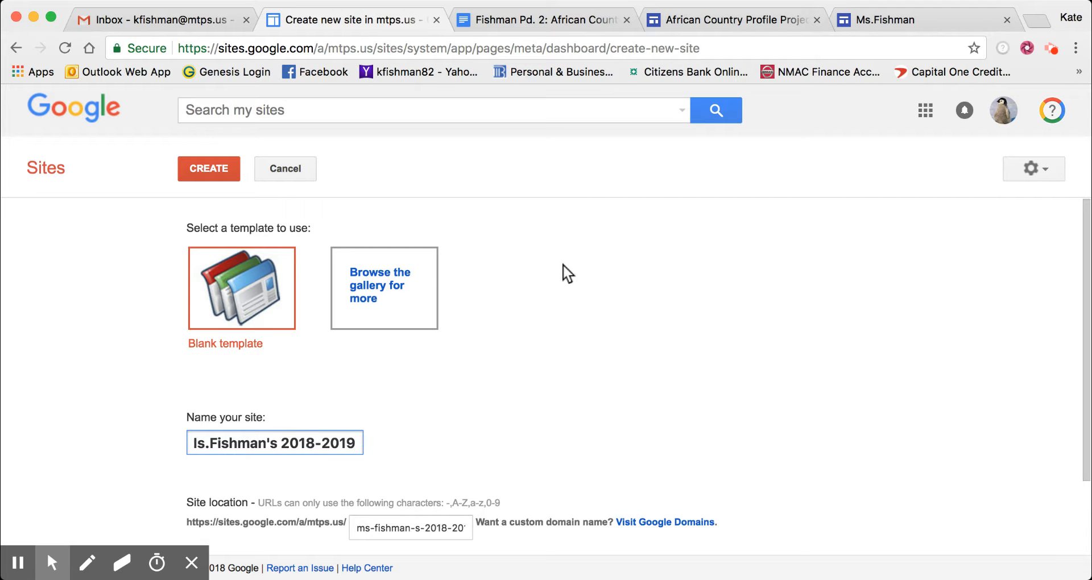
{"action": "scroll", "coordinate": [1085, 279], "scroll_direction": "down", "scroll_amount": 3}
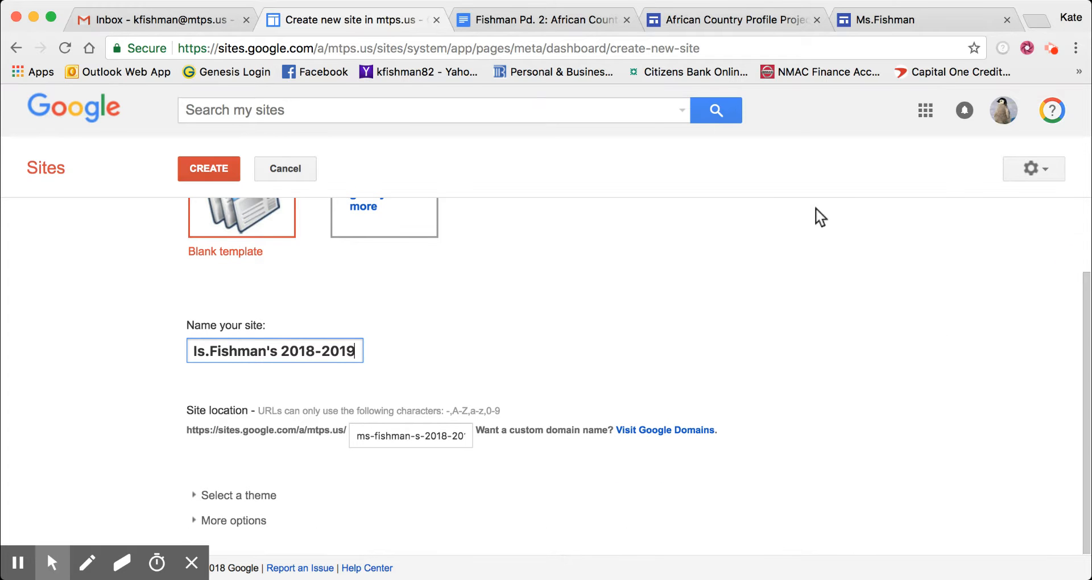
{"action": "left_click", "coordinate": [200, 169]}
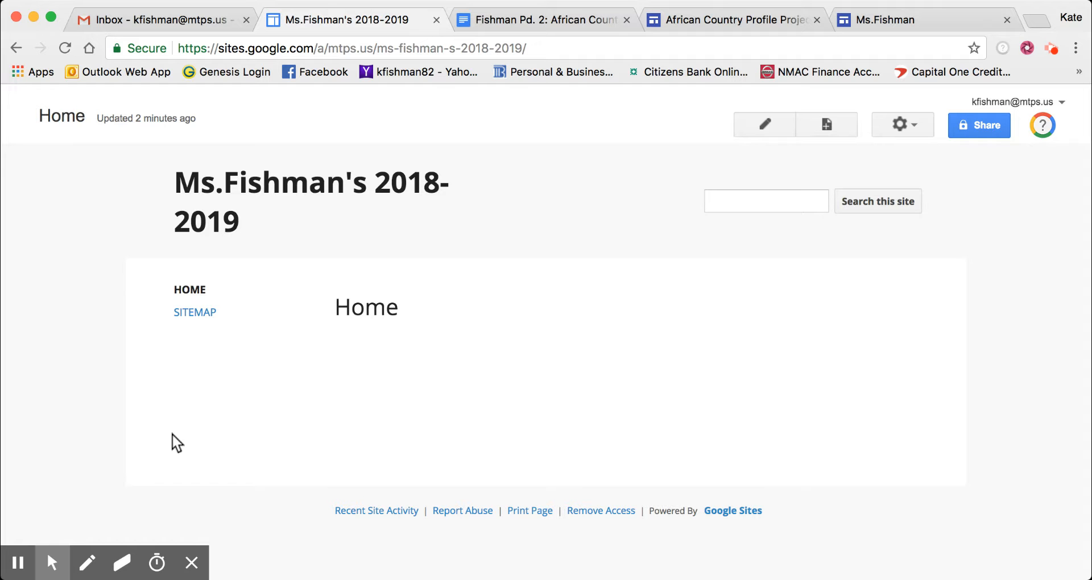
- View the classic site's sitemap and go to the Home page listed there
{"action": "left_click", "coordinate": [203, 317]}
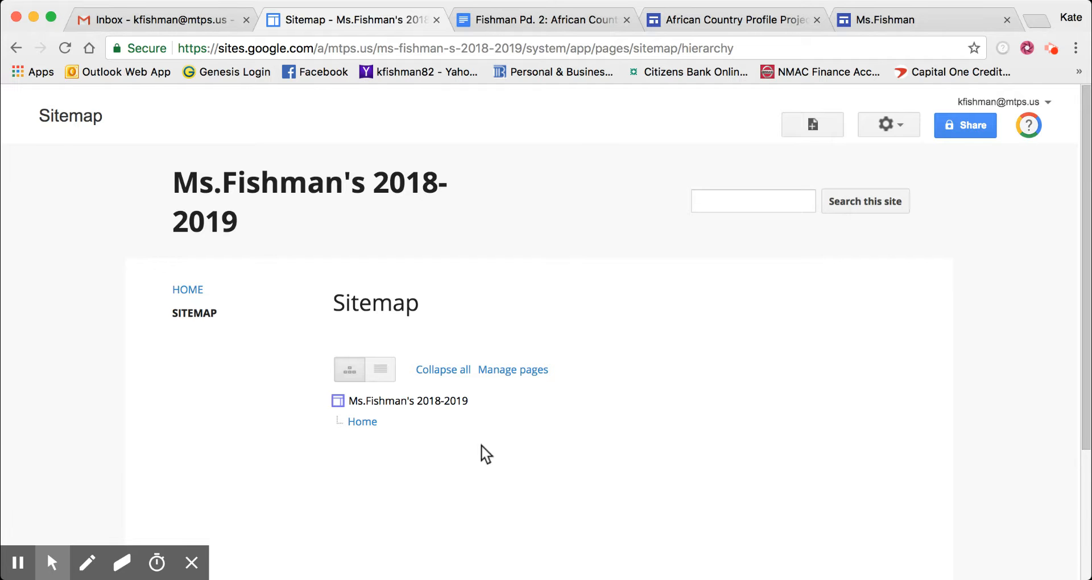
{"action": "left_click", "coordinate": [367, 422]}
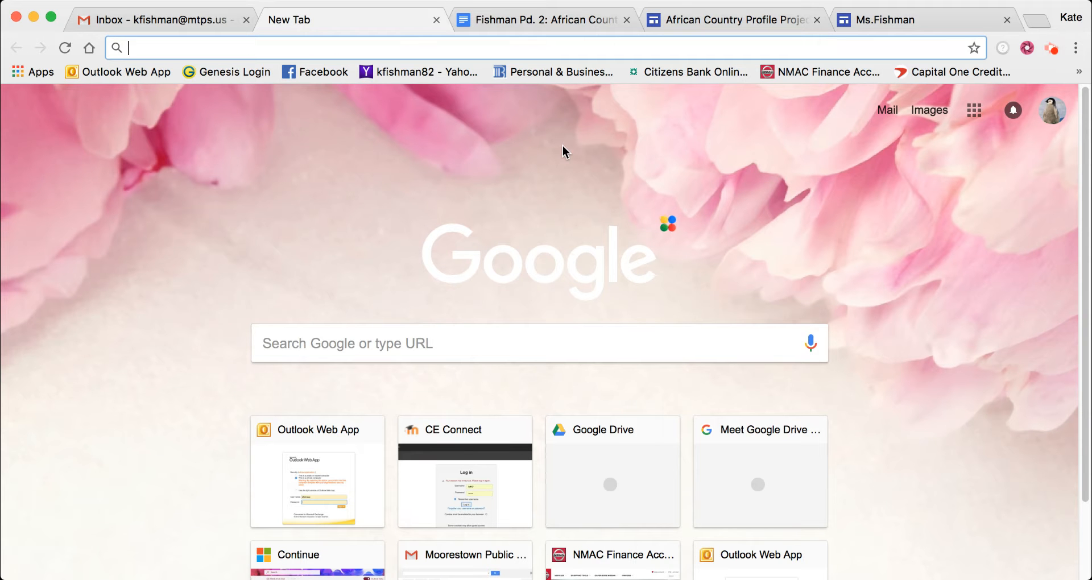
- Go back to the Google Sites list and create another site in new Sites
{"action": "left_click", "coordinate": [974, 109]}
{"action": "left_click", "coordinate": [841, 449]}
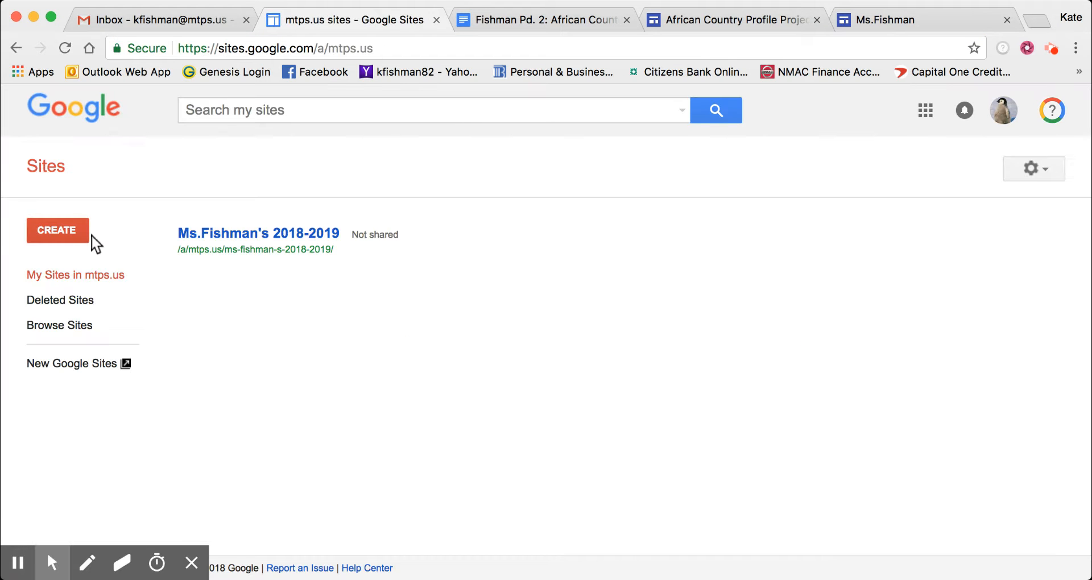
{"action": "left_click", "coordinate": [72, 227]}
{"action": "left_click", "coordinate": [80, 281]}
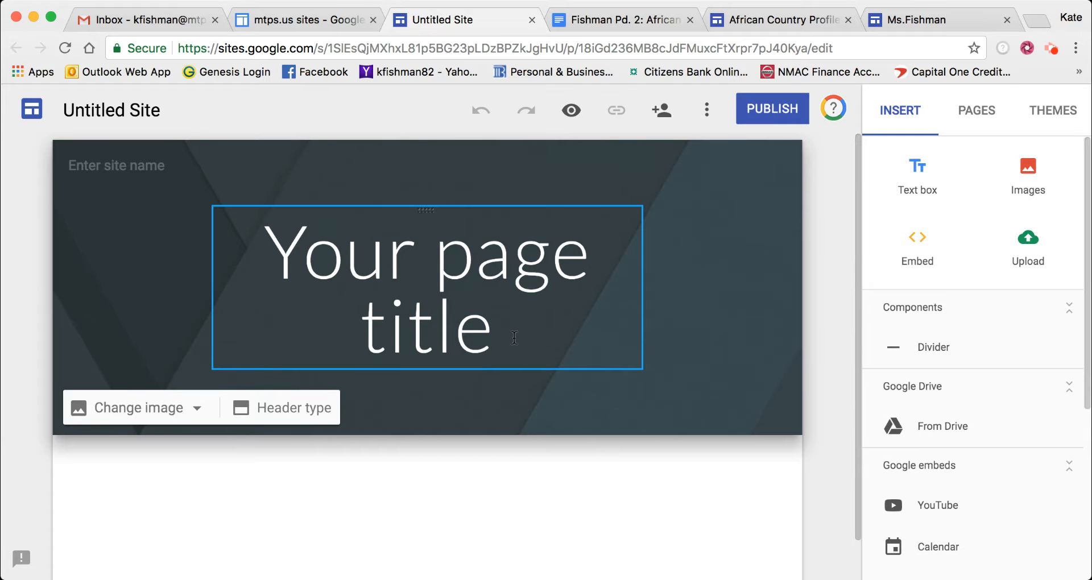
- Replace the page title with the teacher's name in the possessive and 2018-2019, and widen its text box so the name fits on one line
{"action": "left_click", "coordinate": [511, 338]}
{"action": "left_click", "coordinate": [511, 338]}
{"action": "key", "text": "BackSpace"}
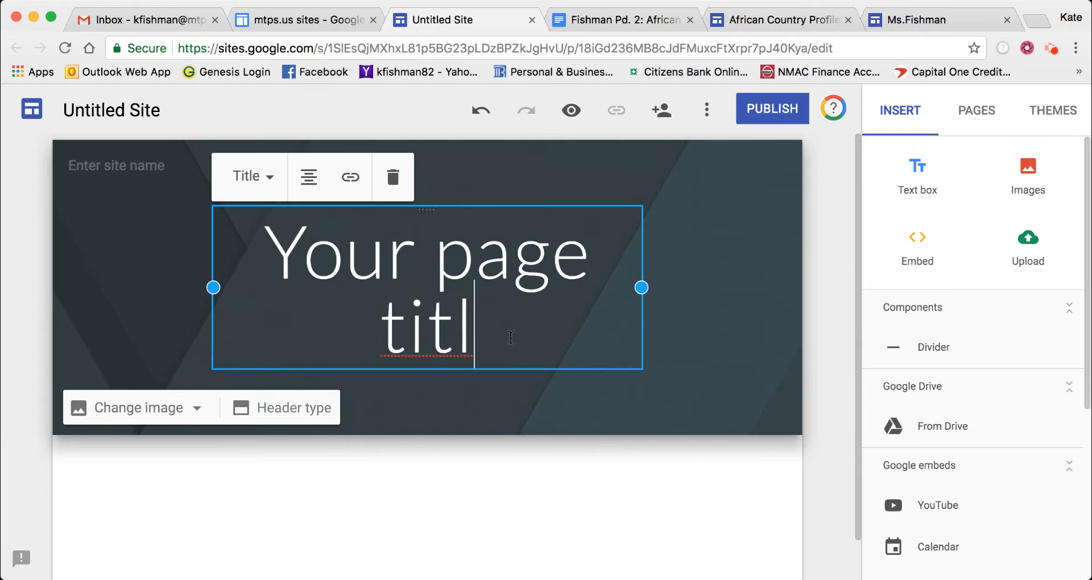
{"action": "left_click_drag", "start_coordinate": [495, 333], "coordinate": [261, 269]}
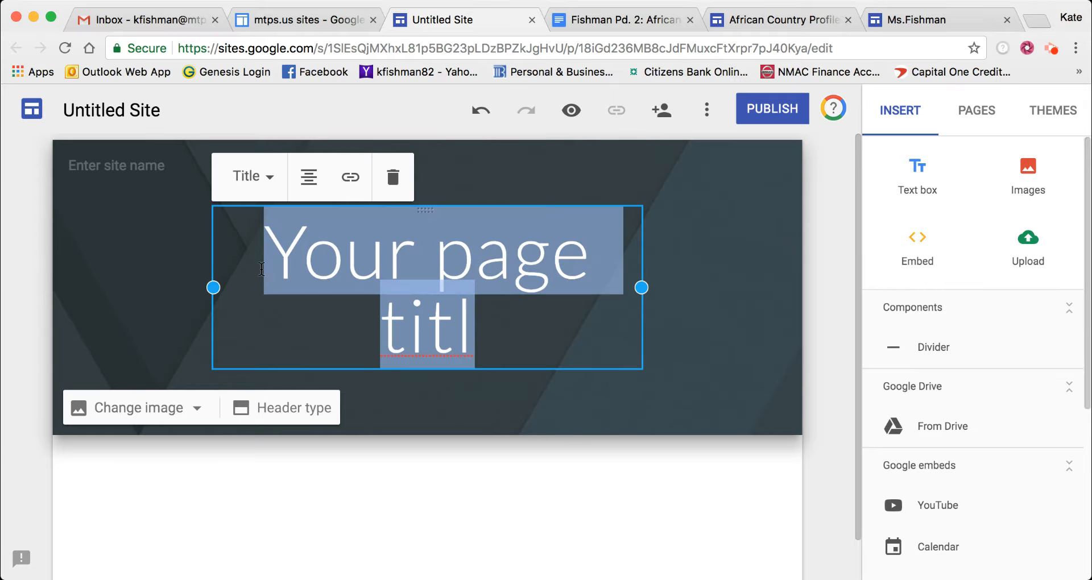
{"action": "key", "text": "BackSpace"}
{"action": "type", "text": "Ms.Fishman"}
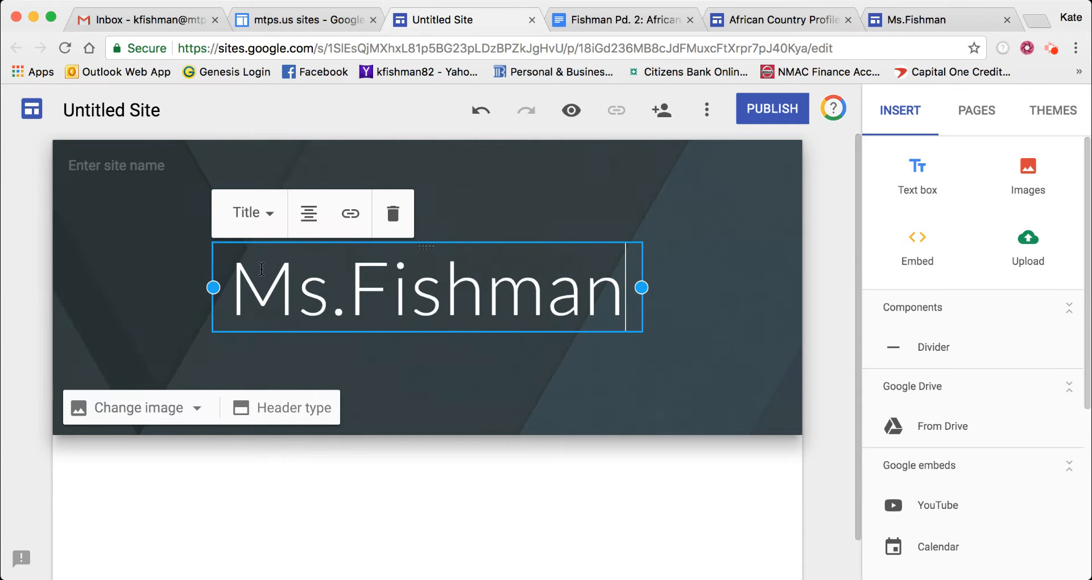
{"action": "type", "text": "'s 2018"}
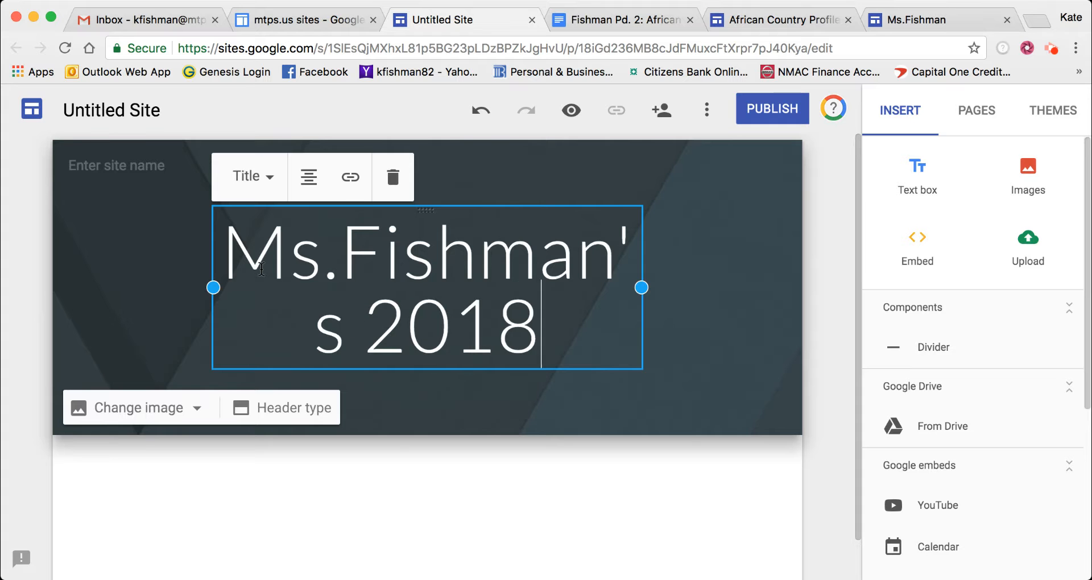
{"action": "type", "text": "-2019"}
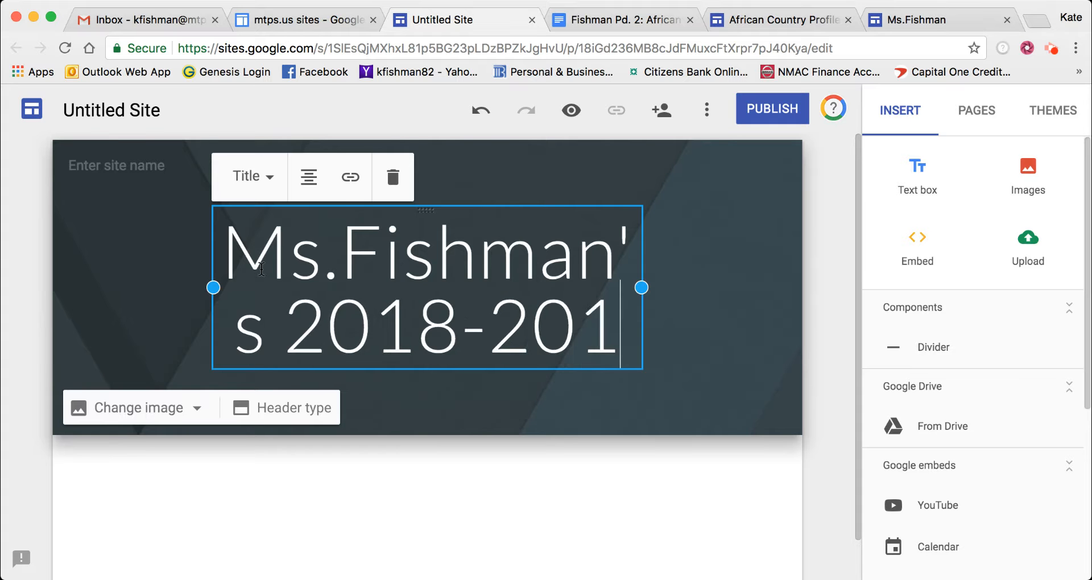
{"action": "left_click_drag", "start_coordinate": [643, 310], "coordinate": [678, 305]}
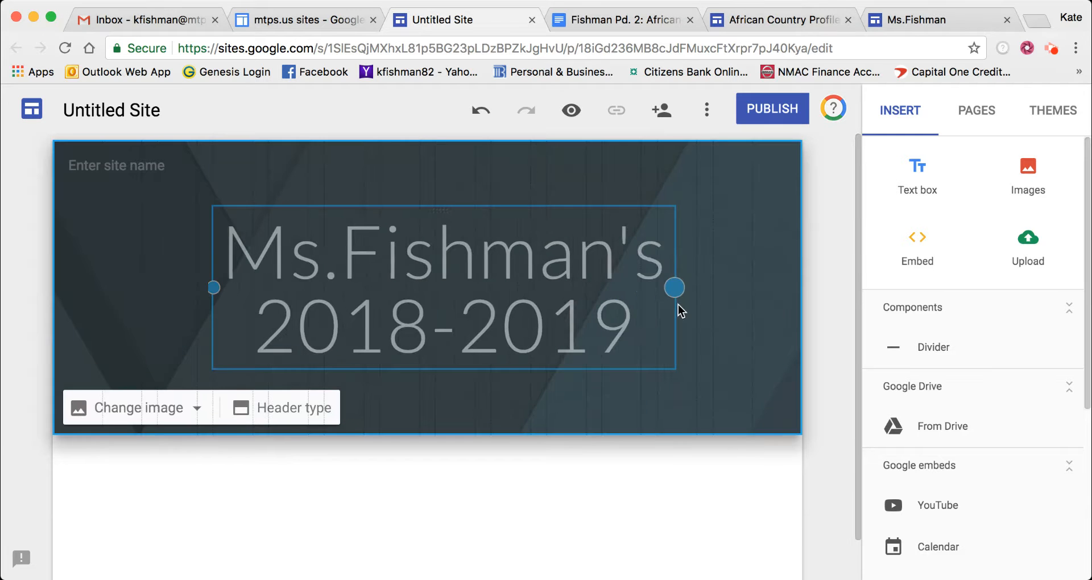
{"action": "left_click", "coordinate": [741, 322]}
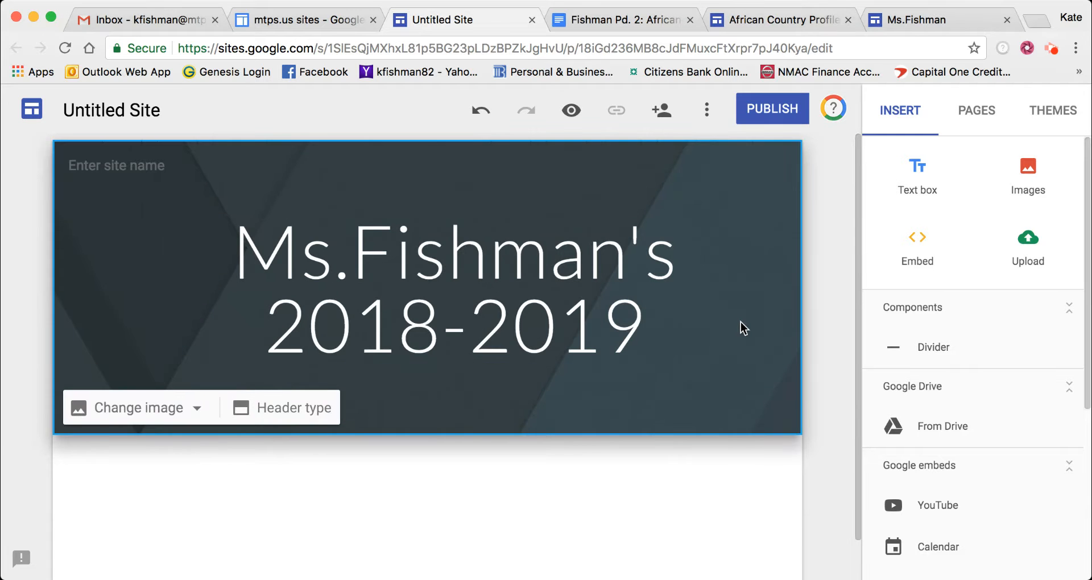
- Change the header image to the gallery photo of colorful hanging paper strips
{"action": "left_click", "coordinate": [200, 409]}
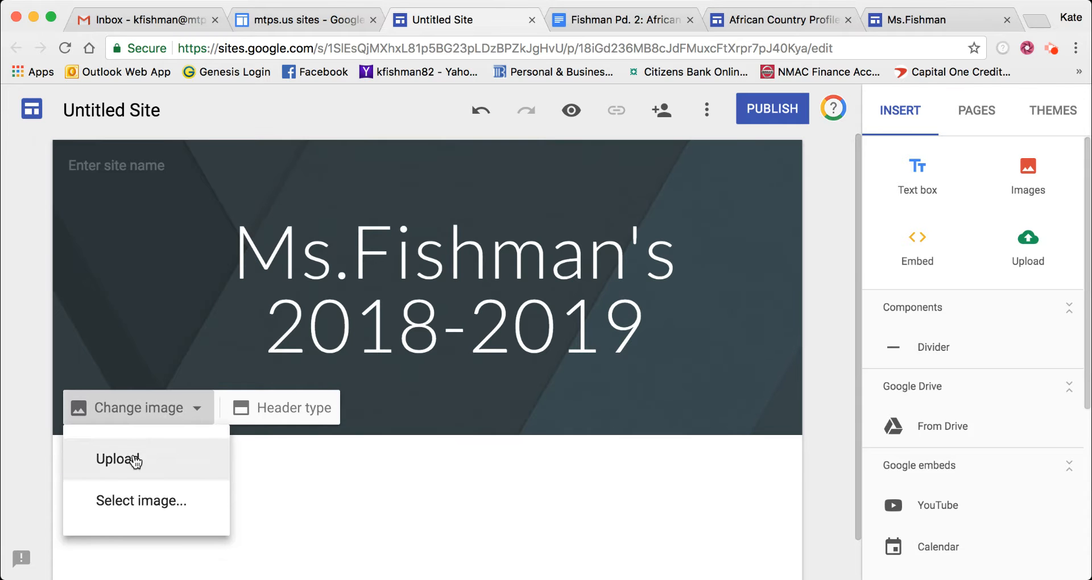
{"action": "left_click", "coordinate": [135, 462]}
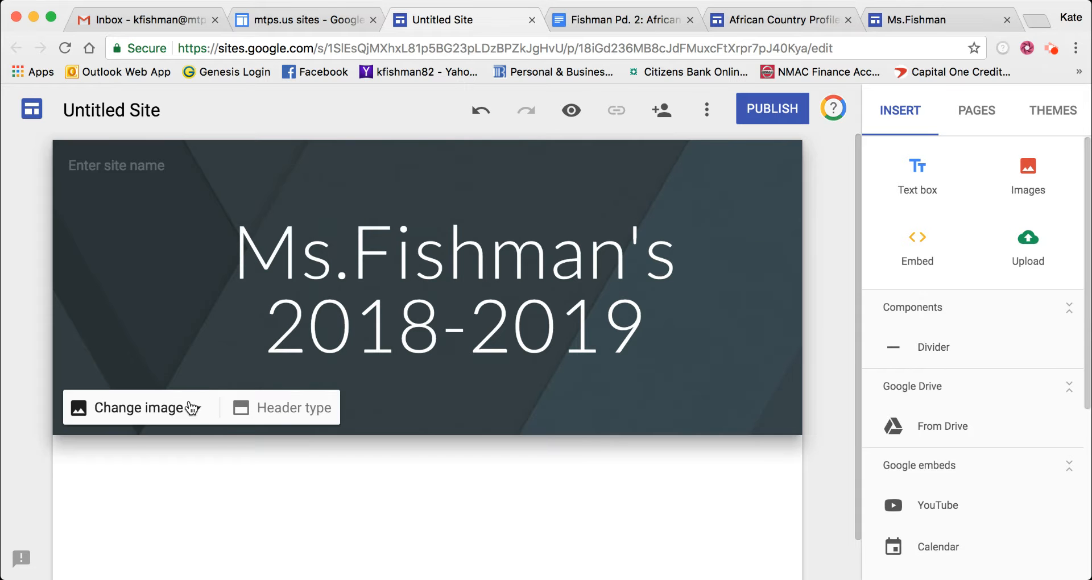
{"action": "left_click", "coordinate": [198, 410]}
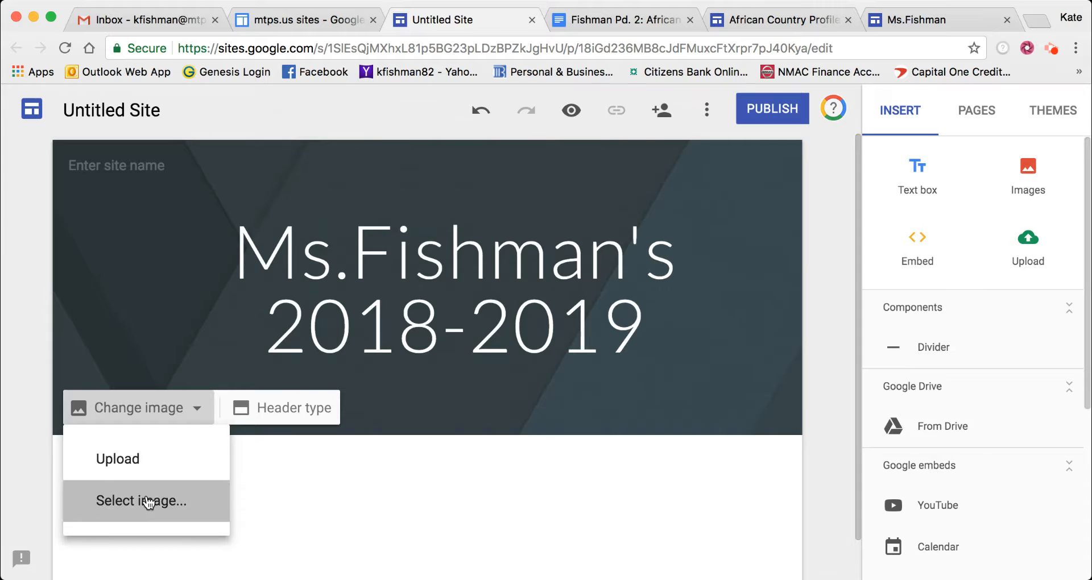
{"action": "left_click", "coordinate": [147, 501]}
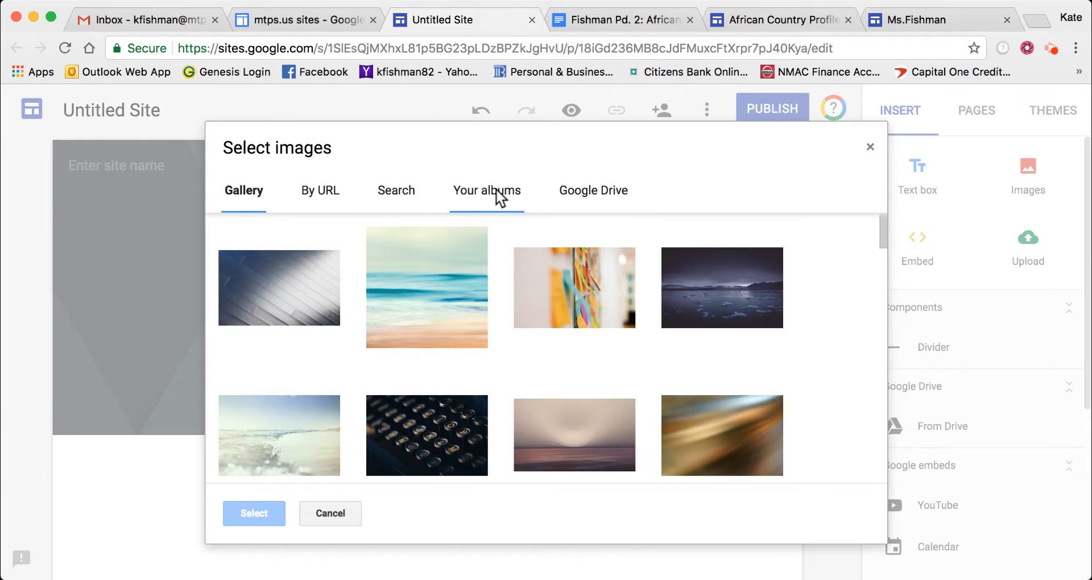
{"action": "mouse_move", "coordinate": [882, 227]}
{"action": "left_mouse_down"}
{"action": "mouse_move", "coordinate": [896, 316]}
{"action": "mouse_move", "coordinate": [884, 467]}
{"action": "mouse_move", "coordinate": [889, 225]}
{"action": "left_mouse_up"}
{"action": "left_click", "coordinate": [579, 298]}
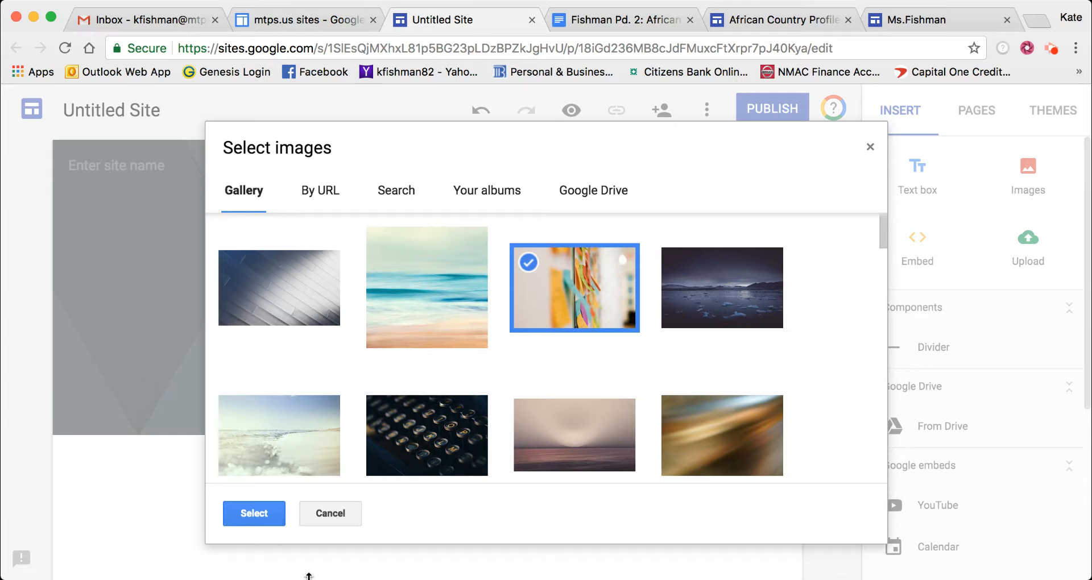
{"action": "left_click", "coordinate": [245, 514]}
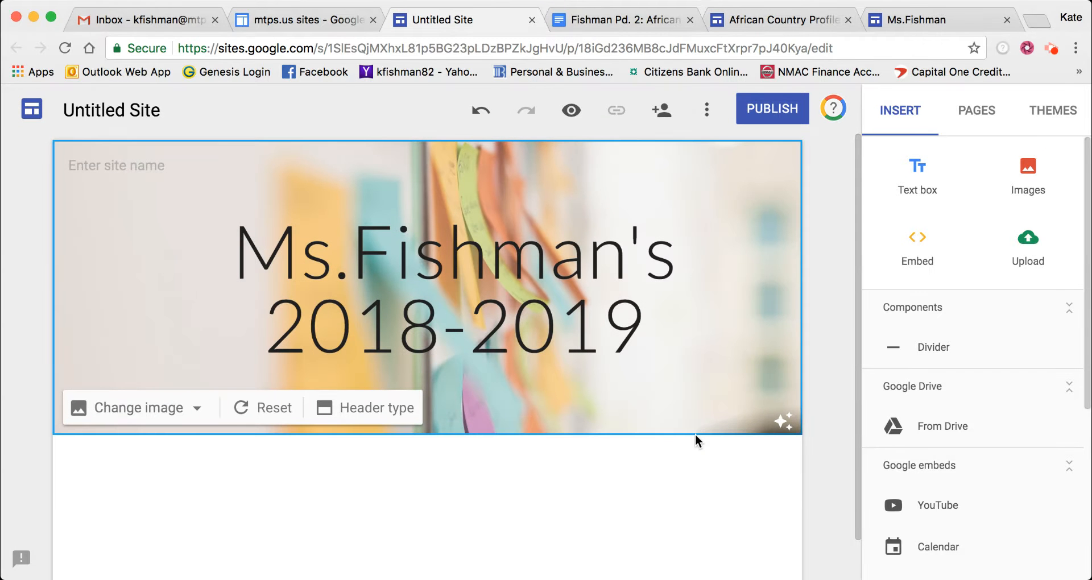
- Try the Large banner and Title only header types, and set the header back to Banner
{"action": "left_click", "coordinate": [398, 408]}
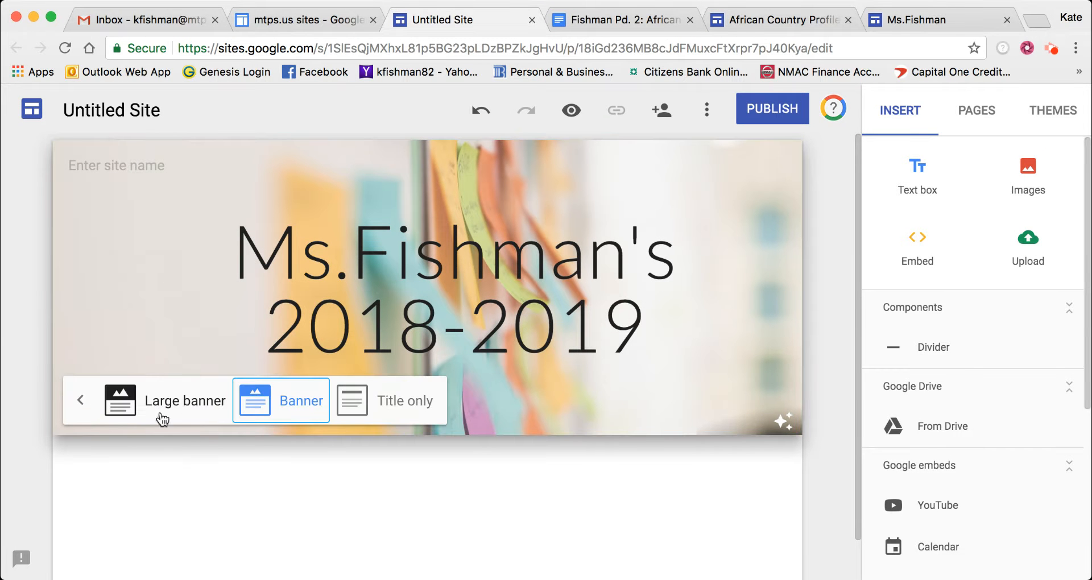
{"action": "left_click", "coordinate": [186, 403]}
{"action": "left_click", "coordinate": [302, 560]}
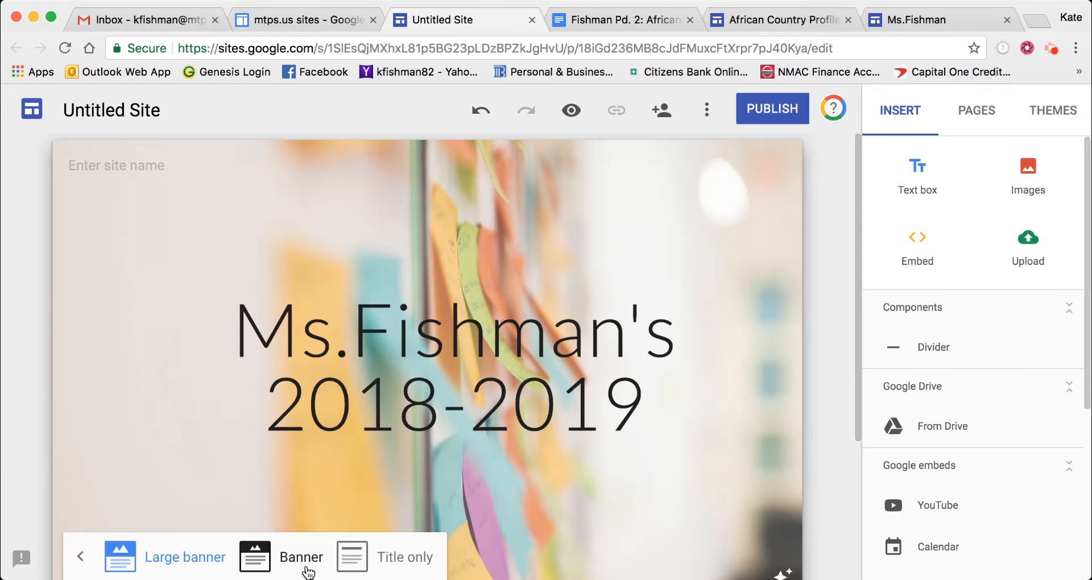
{"action": "left_click", "coordinate": [409, 399]}
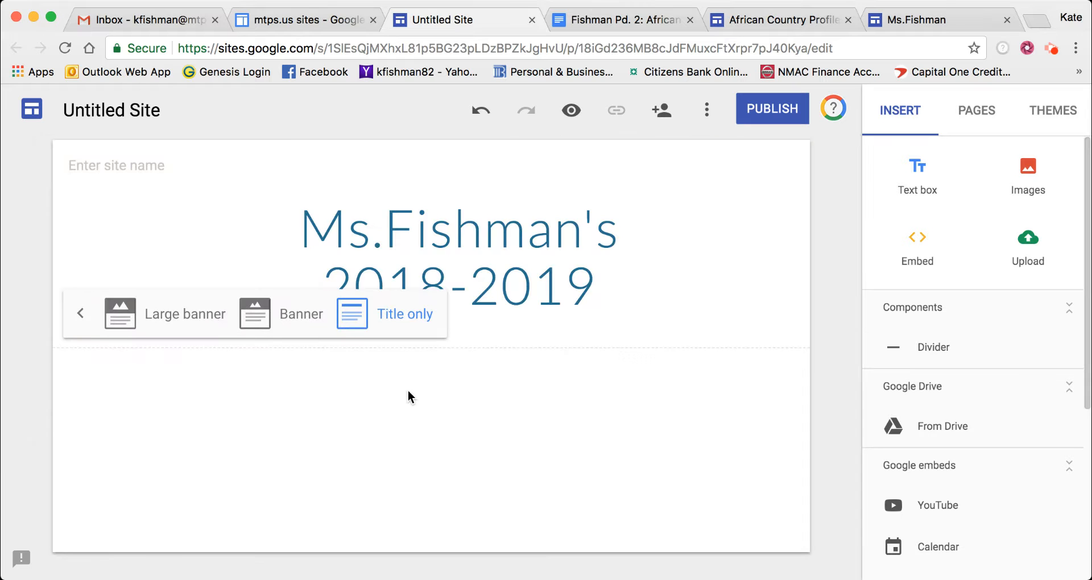
{"action": "left_click", "coordinate": [293, 314]}
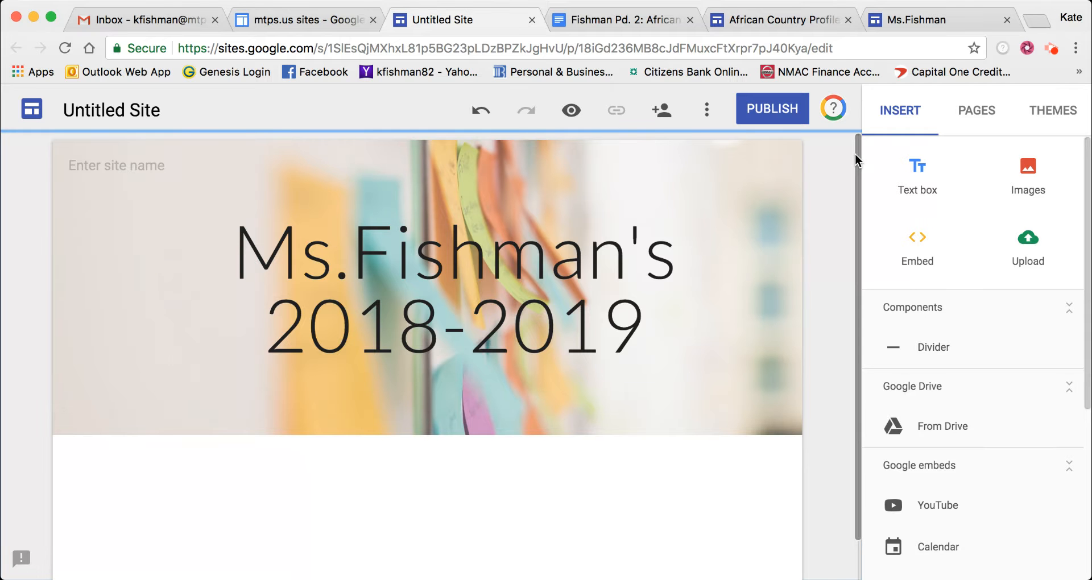
{"action": "scroll", "coordinate": [856, 160], "scroll_direction": "down", "scroll_amount": 2}
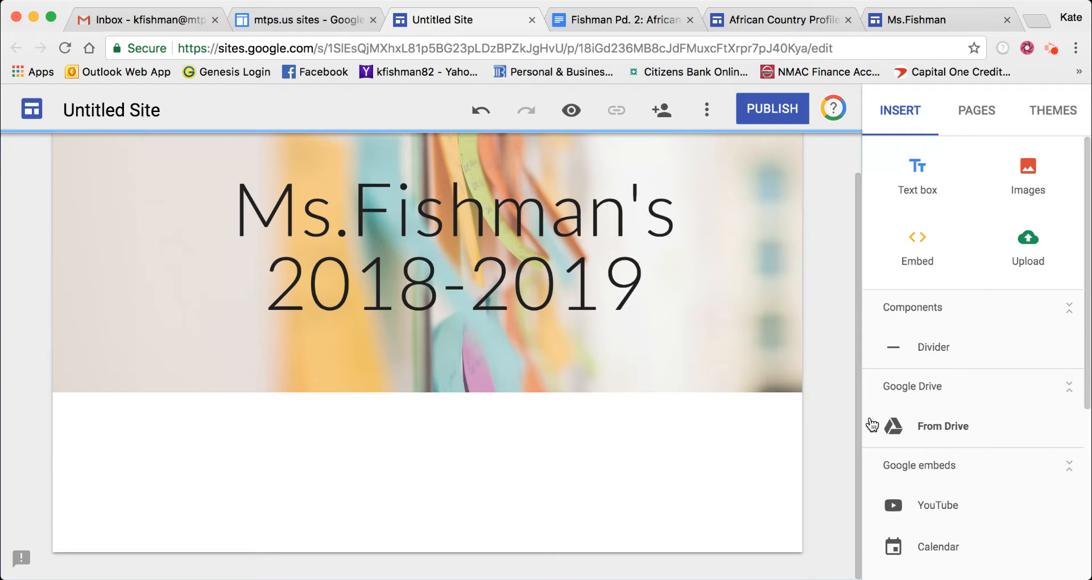
{"action": "scroll", "coordinate": [855, 252], "scroll_direction": "up", "scroll_amount": 2}
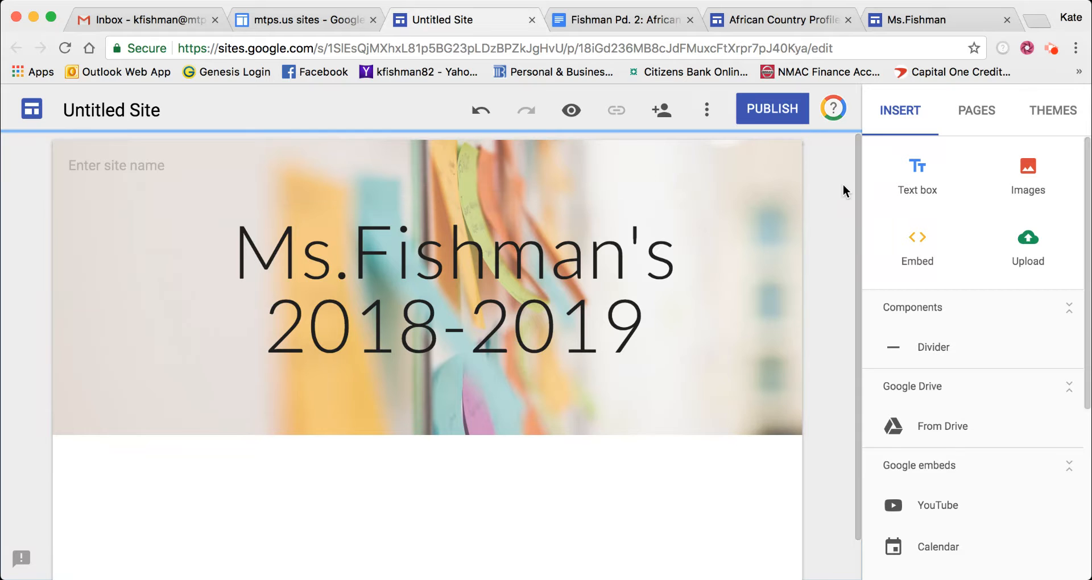
- Add two new pages to the site, named Geography and Science
{"action": "scroll", "coordinate": [860, 190], "scroll_direction": "down", "scroll_amount": 2}
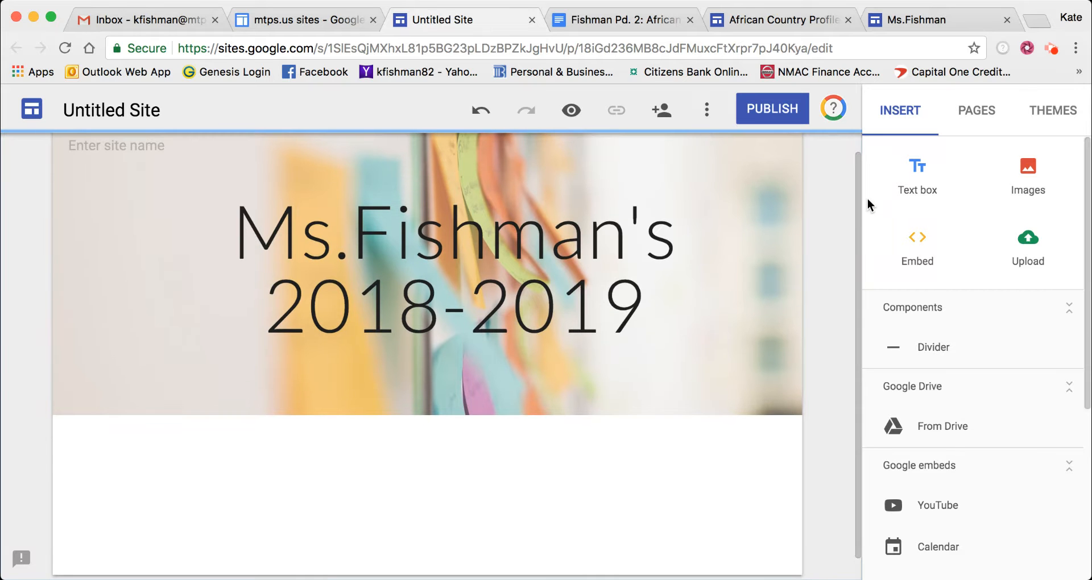
{"action": "scroll", "coordinate": [855, 211], "scroll_direction": "up", "scroll_amount": 2}
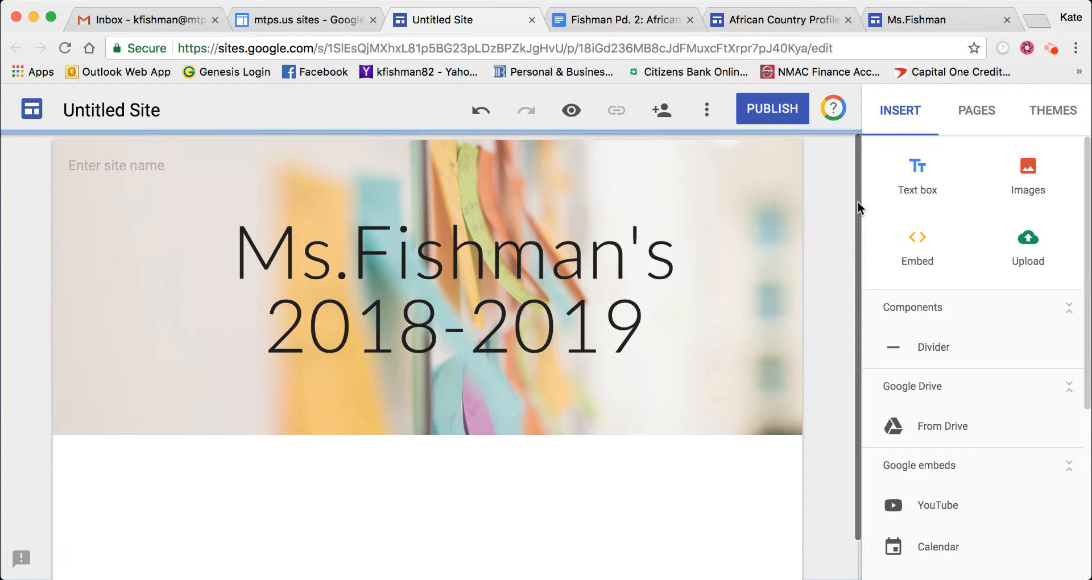
{"action": "left_click", "coordinate": [976, 117]}
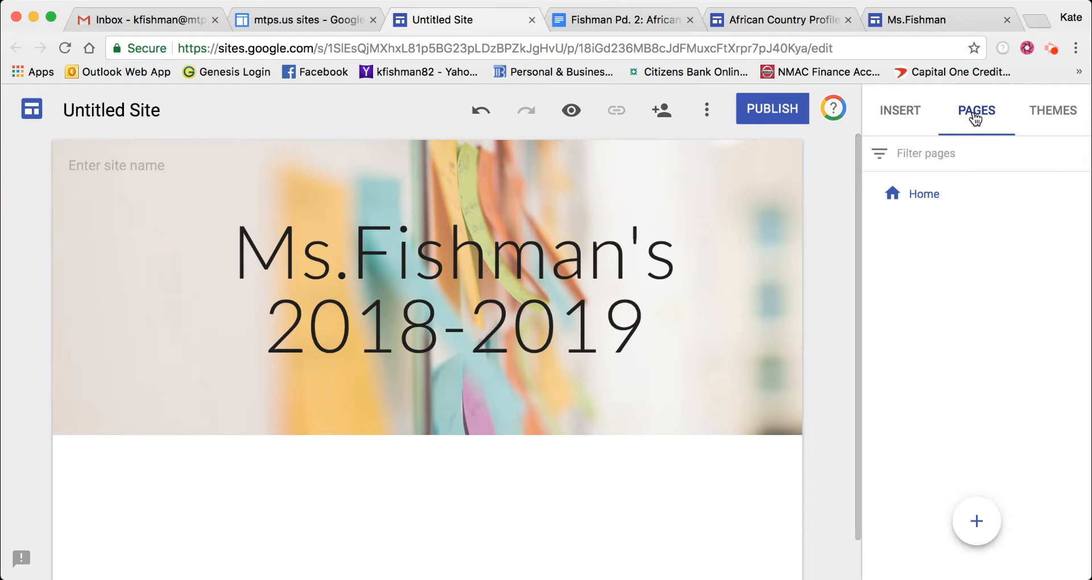
{"action": "mouse_move", "coordinate": [978, 540]}
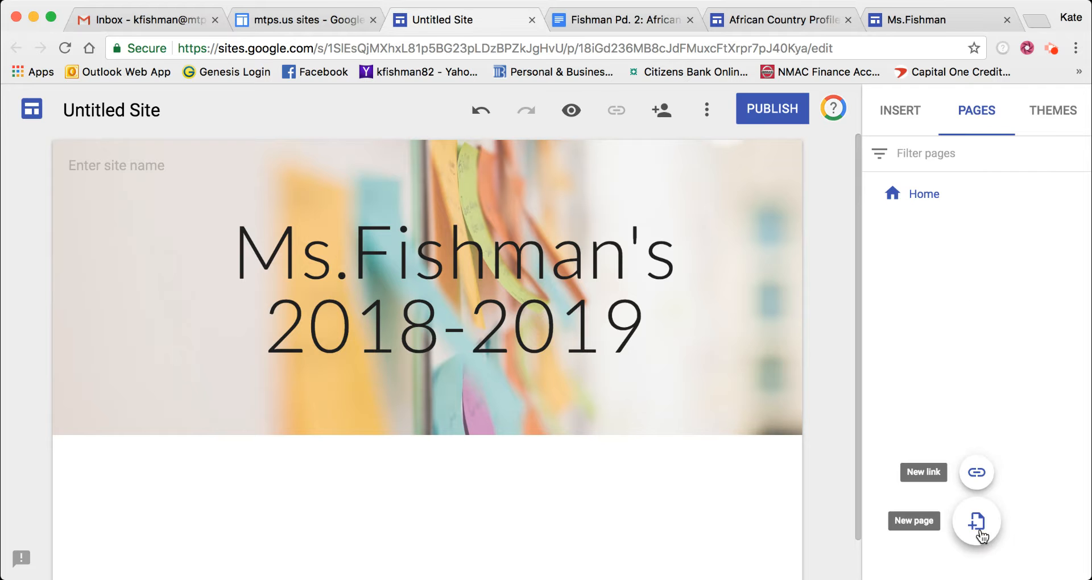
{"action": "left_click", "coordinate": [976, 523]}
{"action": "type", "text": "Geography"}
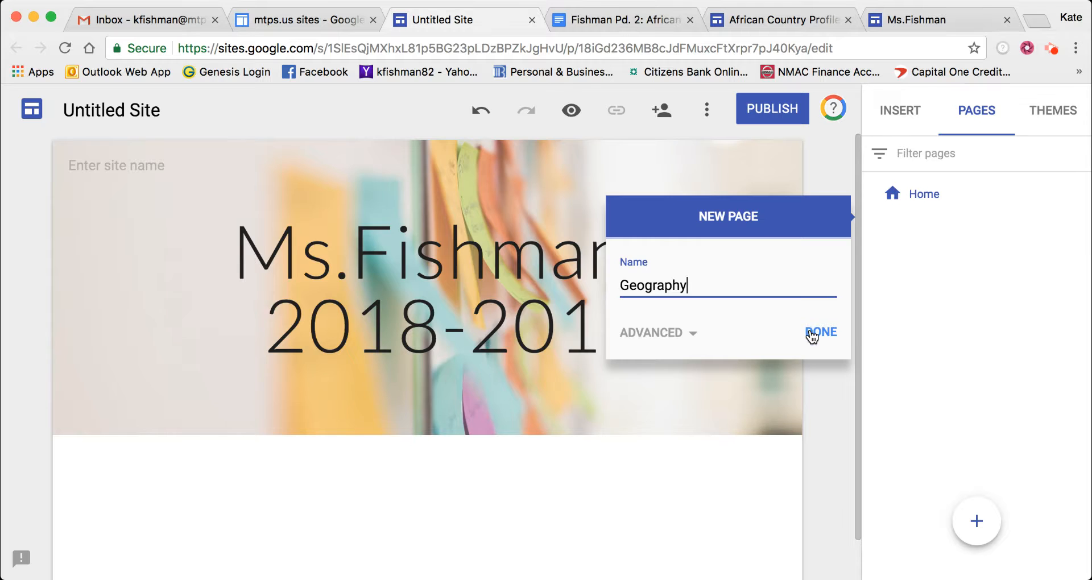
{"action": "left_click", "coordinate": [812, 335]}
{"action": "mouse_move", "coordinate": [977, 525]}
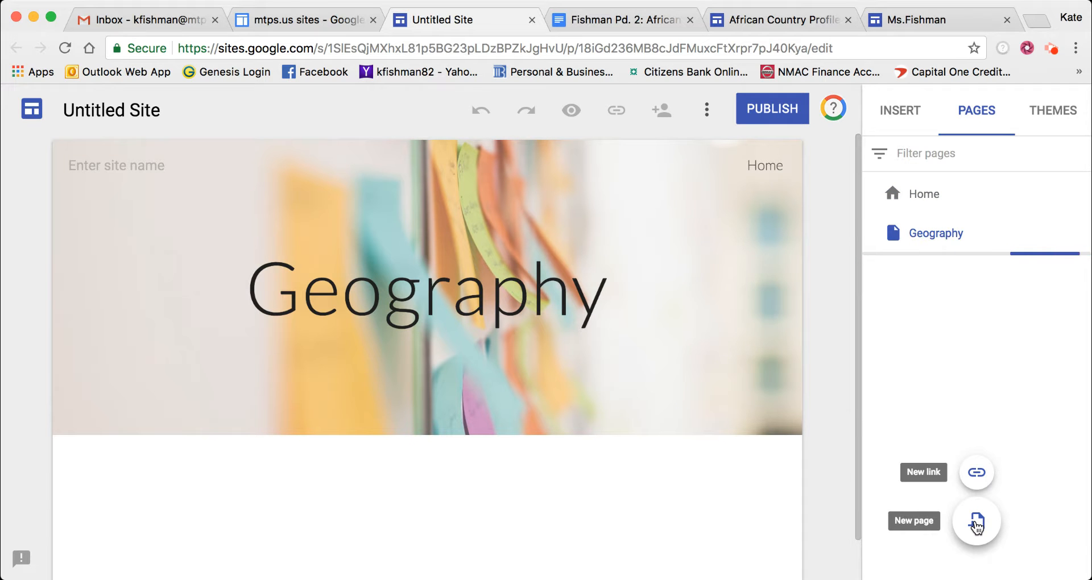
{"action": "left_click", "coordinate": [977, 522]}
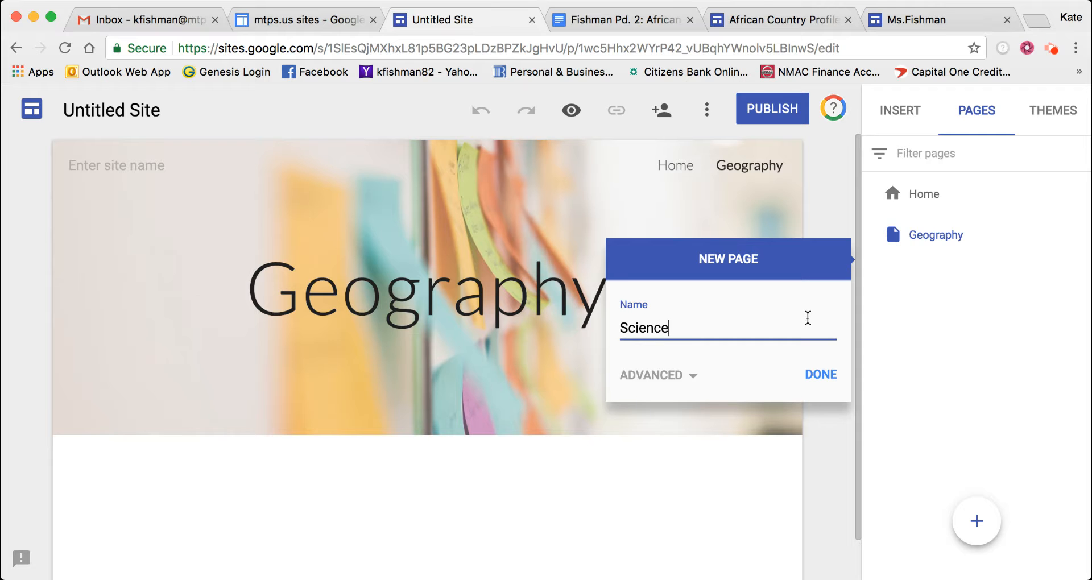
{"action": "left_click", "coordinate": [806, 373]}
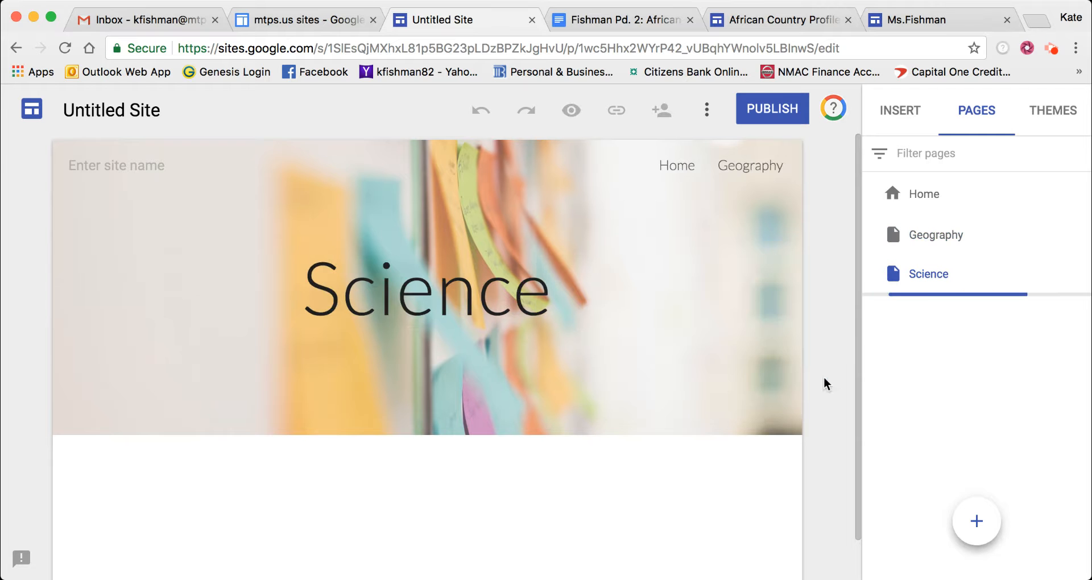
- Add two more pages to the site, named Language Arts and Math
{"action": "left_click", "coordinate": [975, 529]}
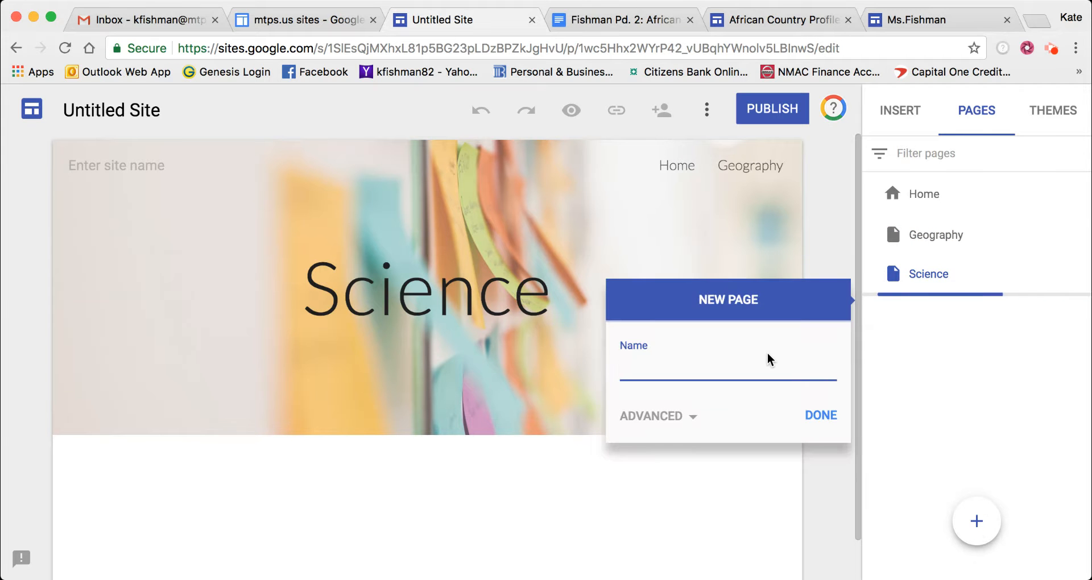
{"action": "type", "text": "Langua"}
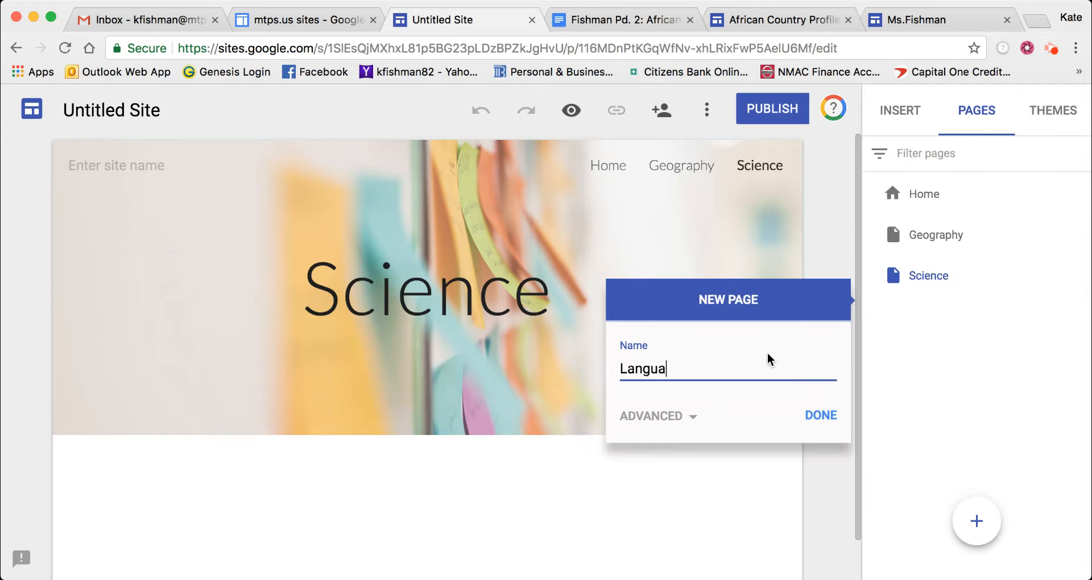
{"action": "type", "text": "ge Arts"}
{"action": "left_click", "coordinate": [821, 421]}
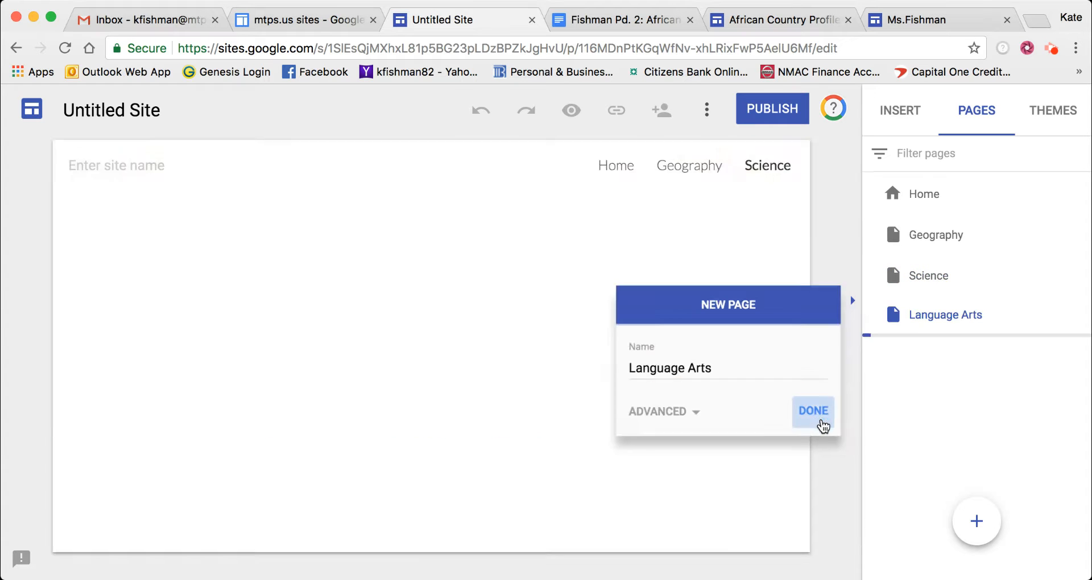
{"action": "mouse_move", "coordinate": [983, 546]}
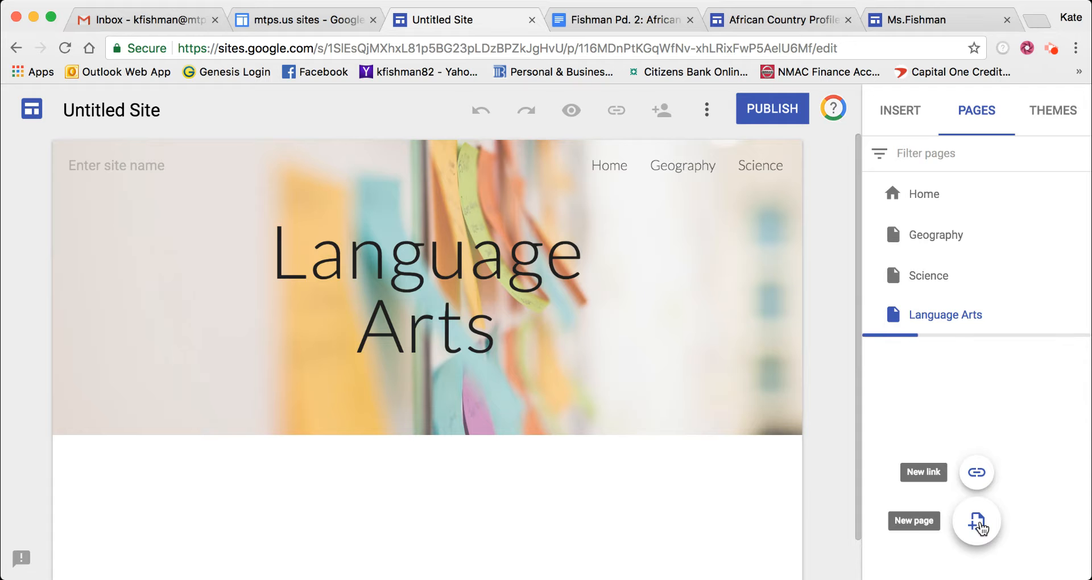
{"action": "left_click", "coordinate": [976, 520]}
{"action": "type", "text": "Math"}
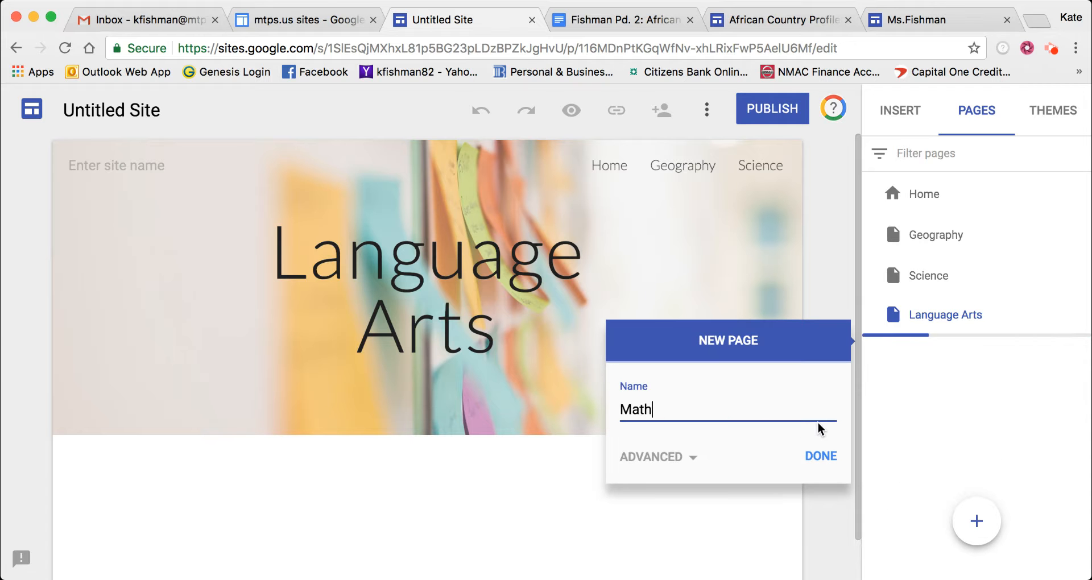
{"action": "left_click", "coordinate": [822, 458]}
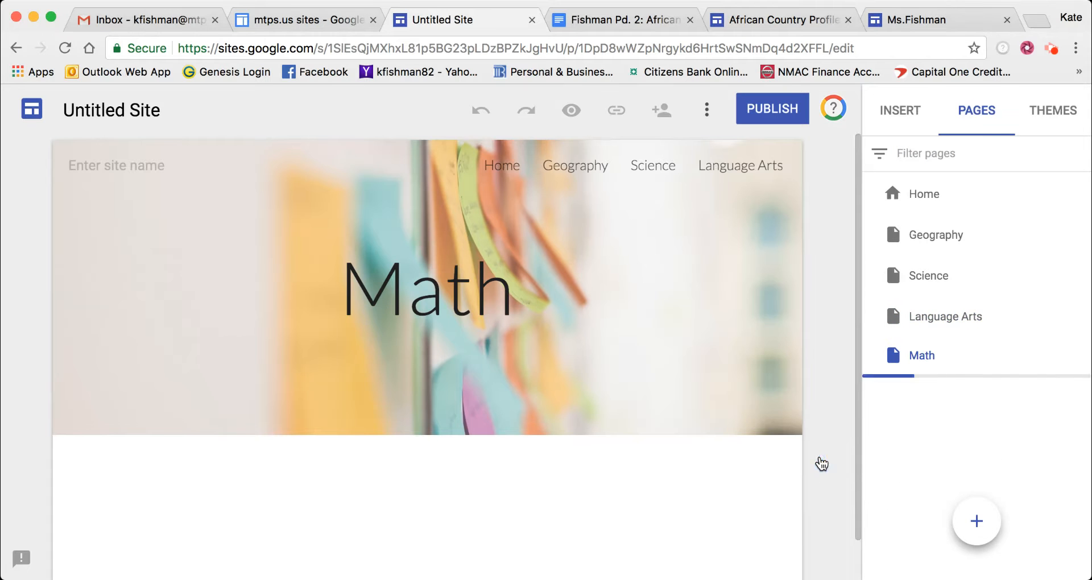
- Change the Geography page's header image to the medium-blue geometric triangle pattern from the gallery
{"action": "left_click", "coordinate": [929, 239]}
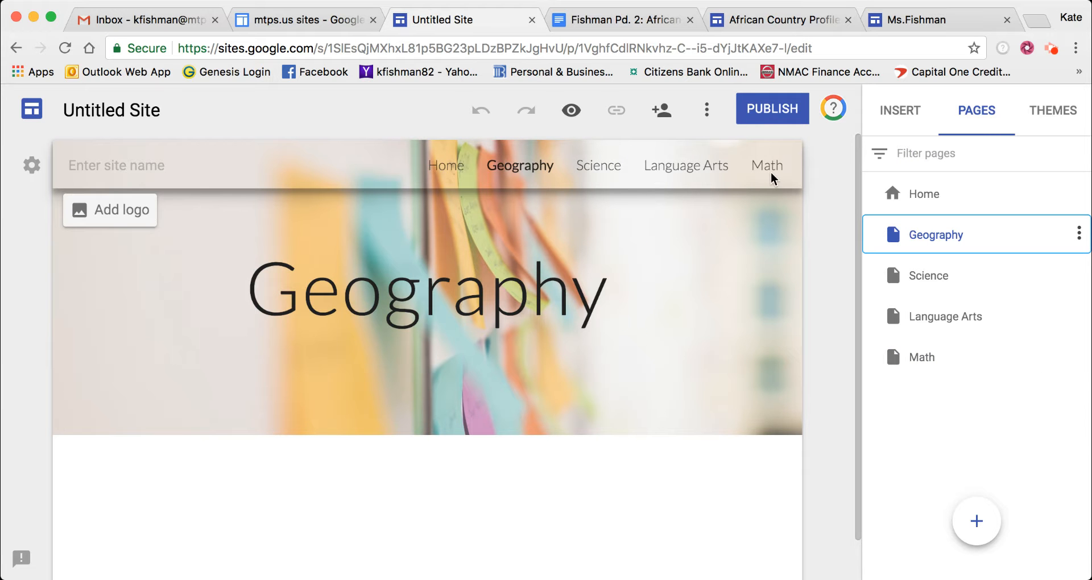
{"action": "left_click", "coordinate": [446, 165]}
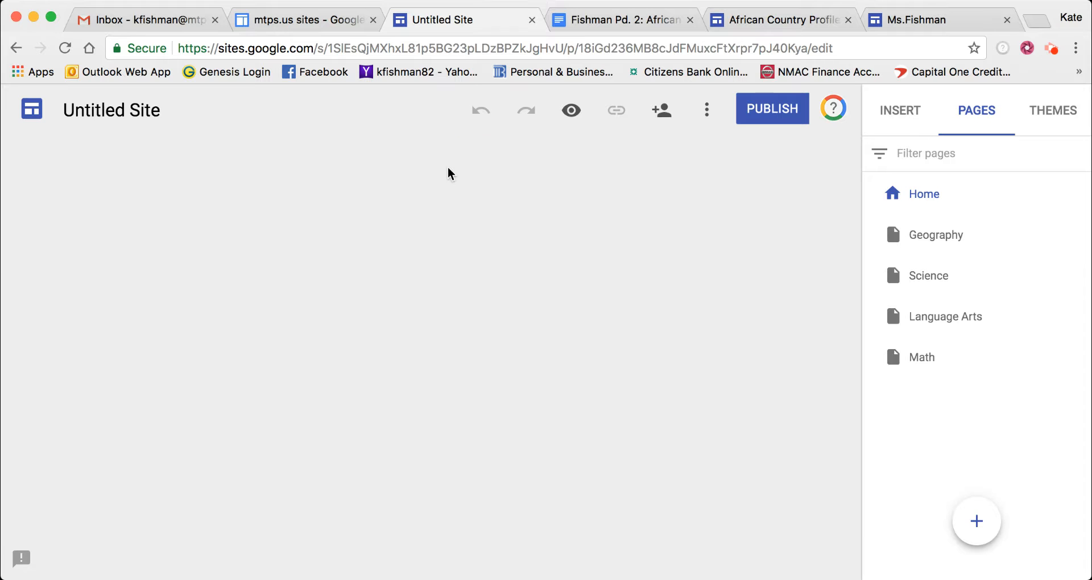
{"action": "left_click", "coordinate": [519, 166]}
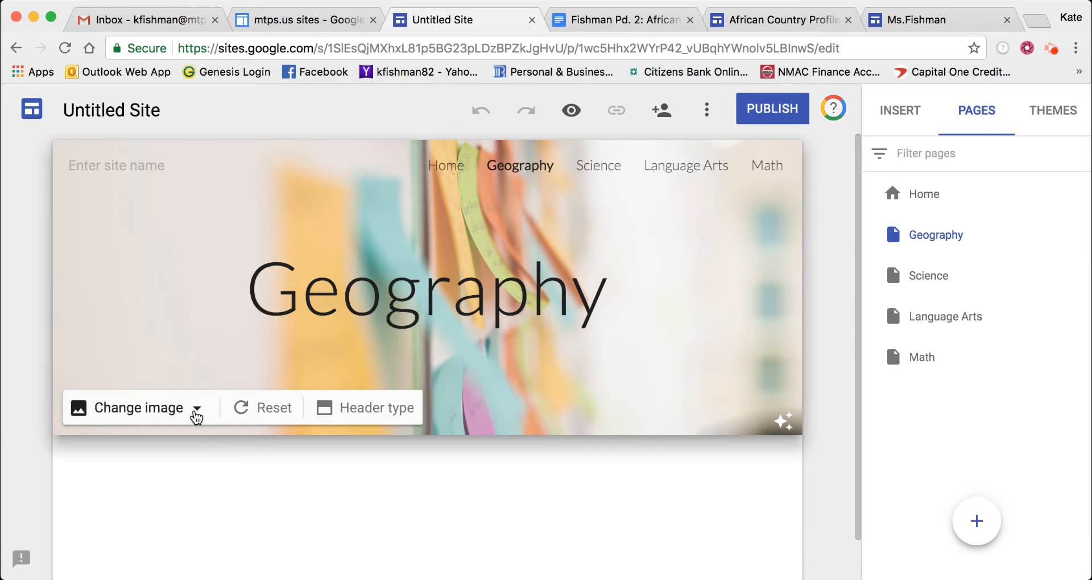
{"action": "left_click", "coordinate": [195, 414]}
{"action": "left_click", "coordinate": [131, 505]}
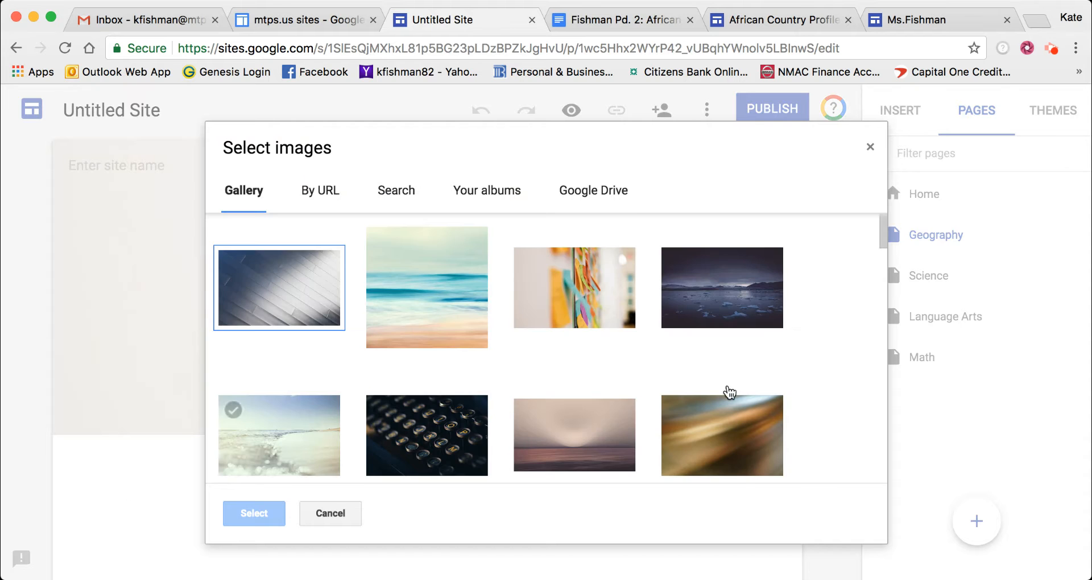
{"action": "left_click_drag", "start_coordinate": [882, 230], "coordinate": [877, 408]}
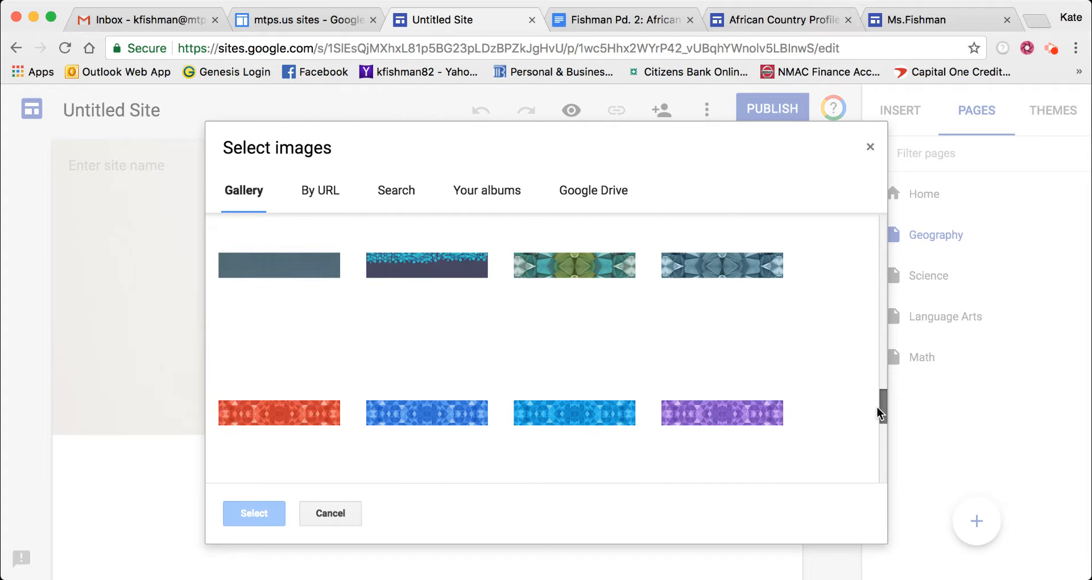
{"action": "left_click", "coordinate": [443, 413]}
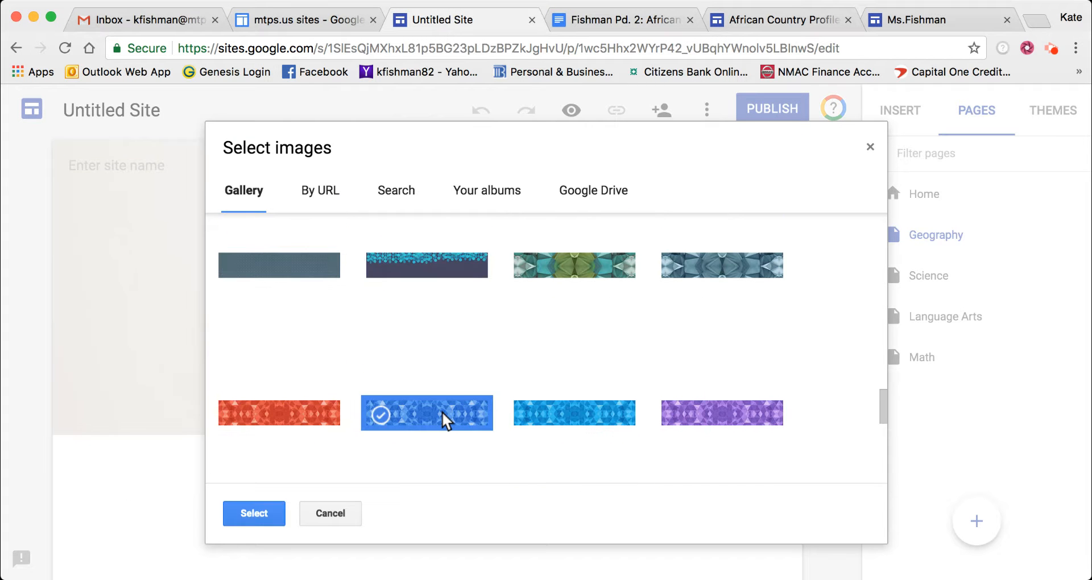
{"action": "left_click", "coordinate": [248, 514]}
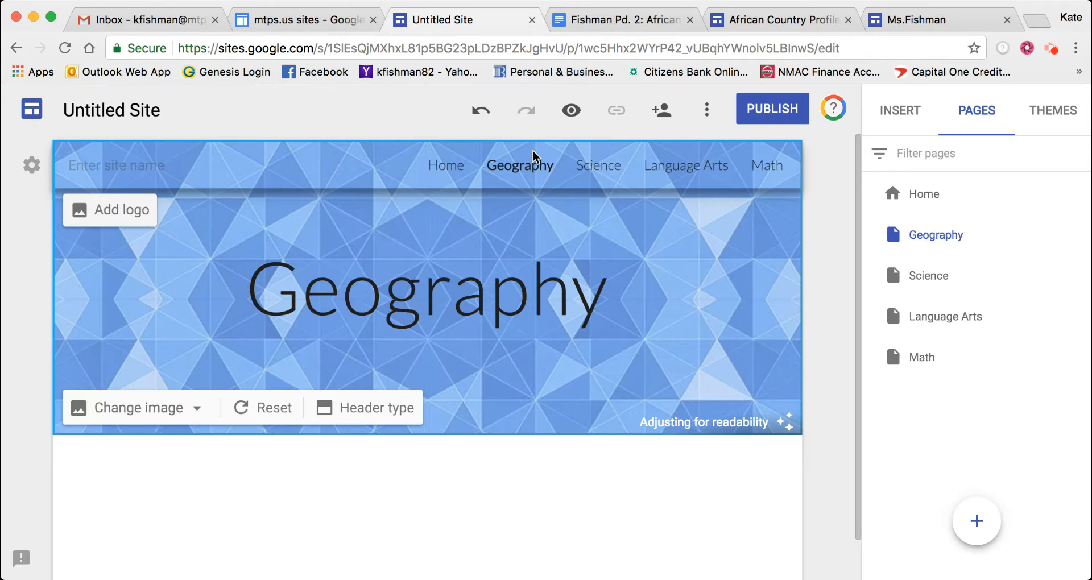
- Change the Science page's header image to the green dotted pattern from the gallery
{"action": "left_click", "coordinate": [602, 177]}
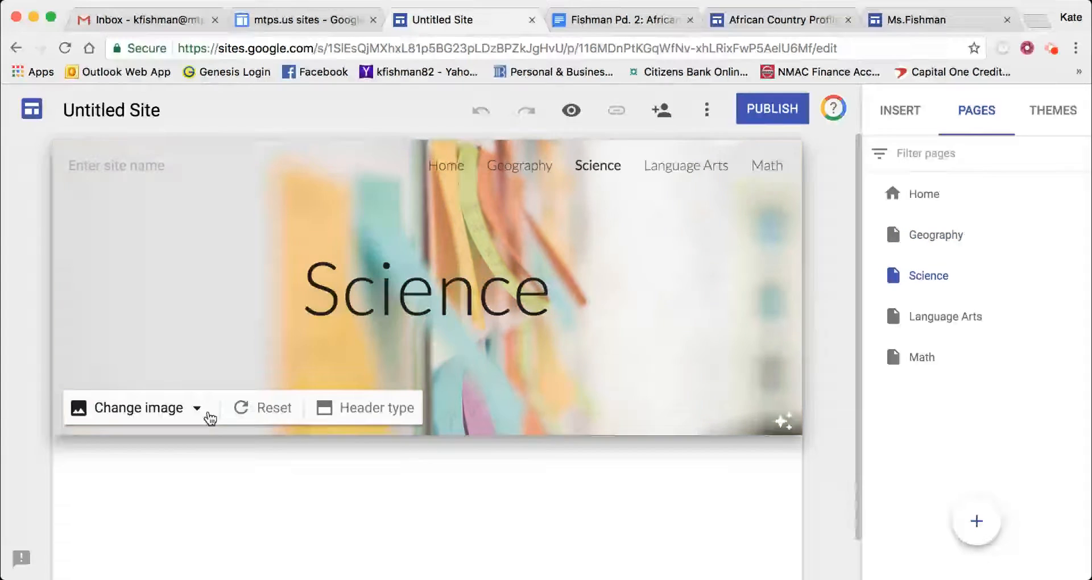
{"action": "left_click", "coordinate": [206, 417]}
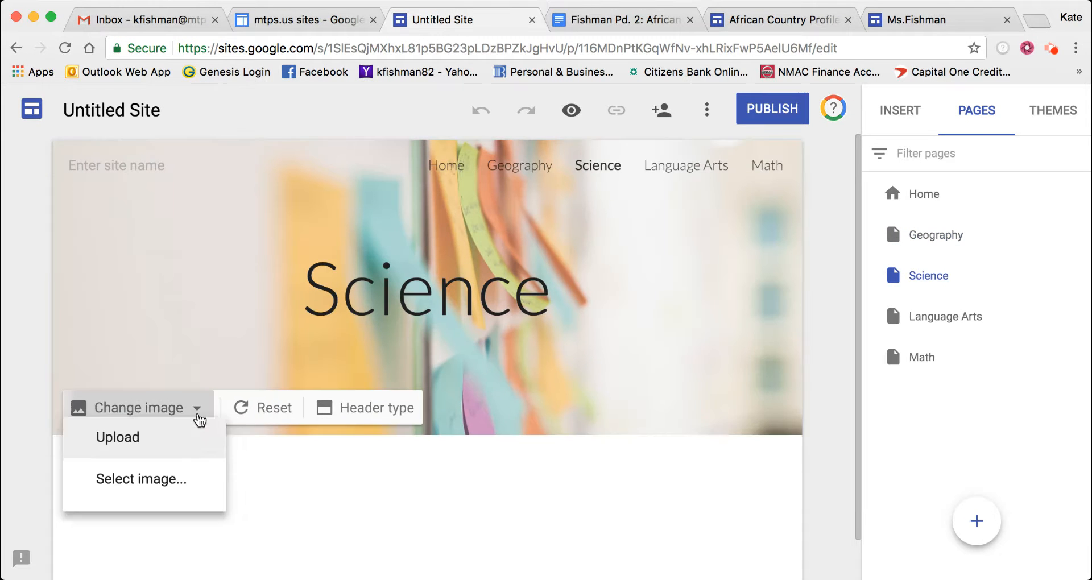
{"action": "left_click", "coordinate": [150, 510]}
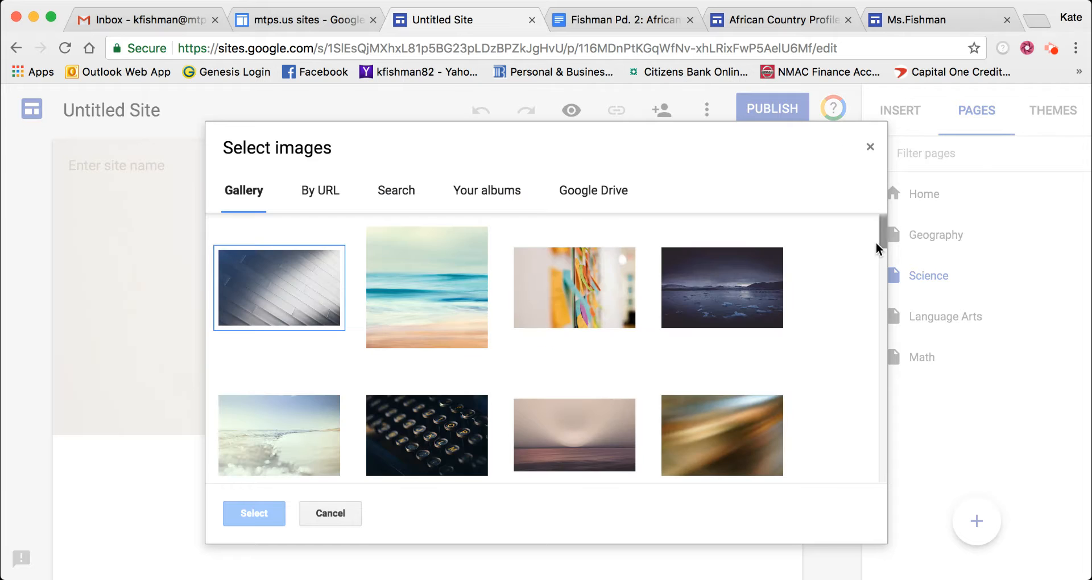
{"action": "left_click_drag", "start_coordinate": [879, 240], "coordinate": [898, 380]}
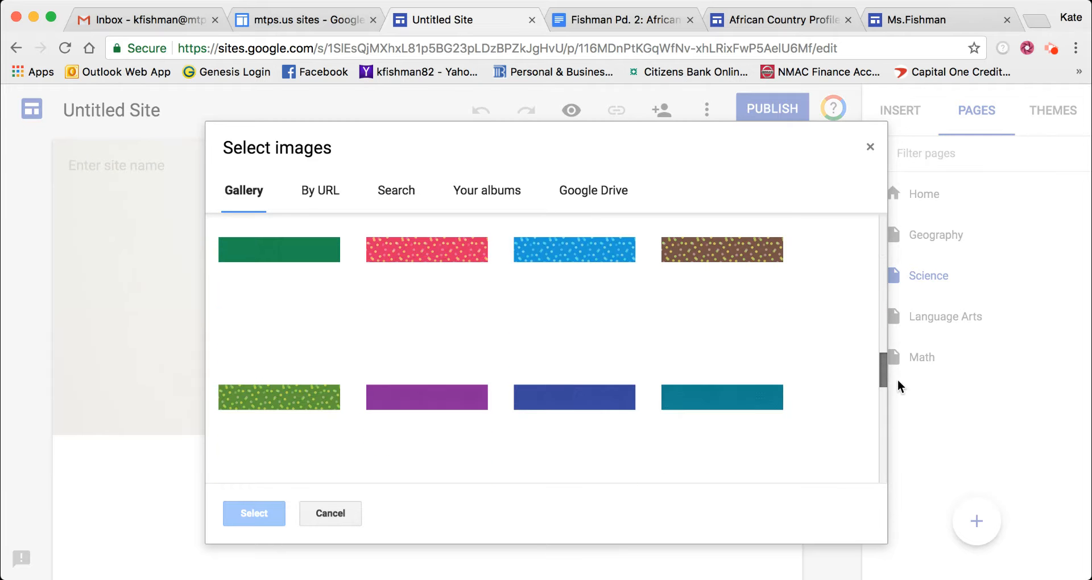
{"action": "left_click", "coordinate": [279, 392]}
{"action": "left_click", "coordinate": [262, 512]}
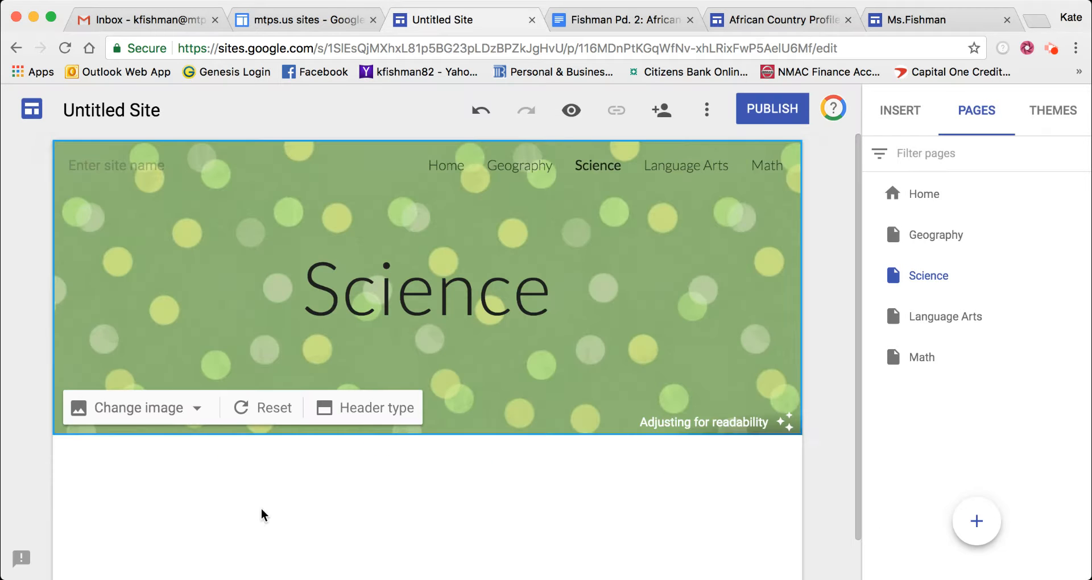
- Change the Language Arts page's header image to the gallery photo of turquoise ocean waves and sand
{"action": "left_click", "coordinate": [689, 171]}
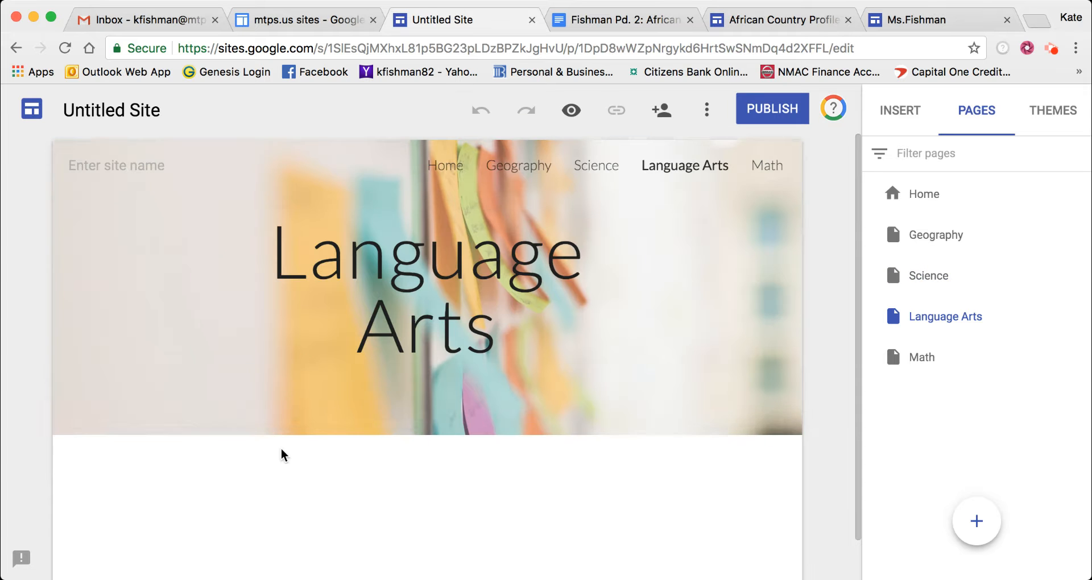
{"action": "mouse_move", "coordinate": [142, 421]}
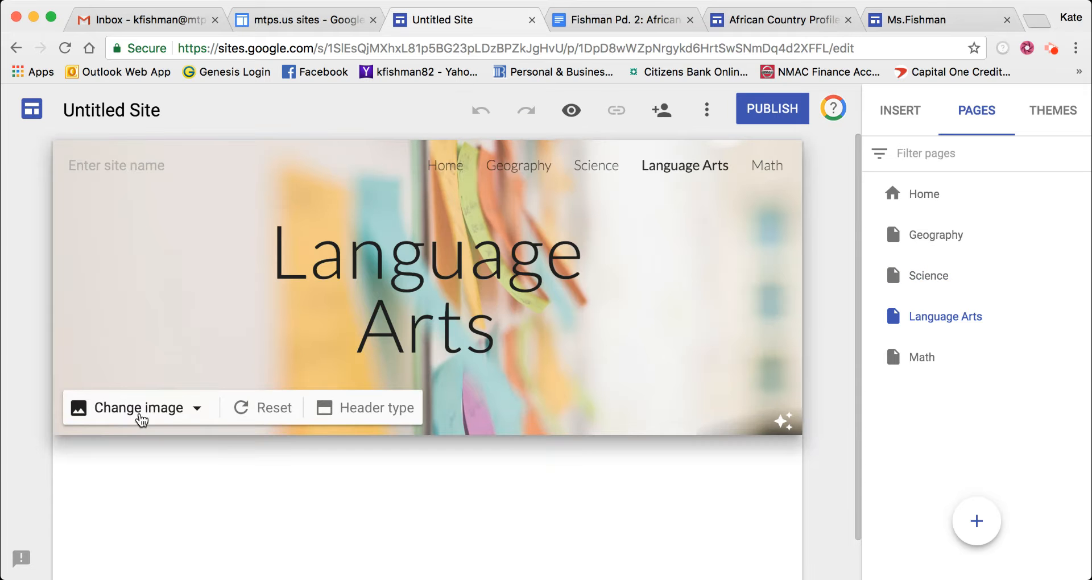
{"action": "left_click", "coordinate": [197, 419]}
{"action": "left_click", "coordinate": [170, 507]}
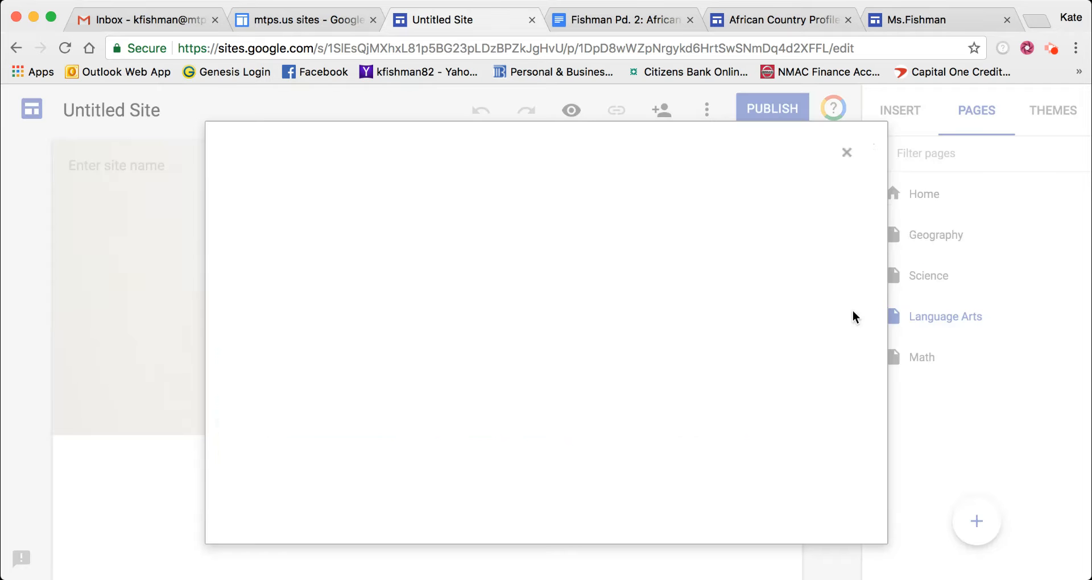
{"action": "scroll", "coordinate": [881, 243], "scroll_direction": "down", "scroll_amount": 1}
{"action": "left_click_drag", "start_coordinate": [881, 243], "coordinate": [896, 215]}
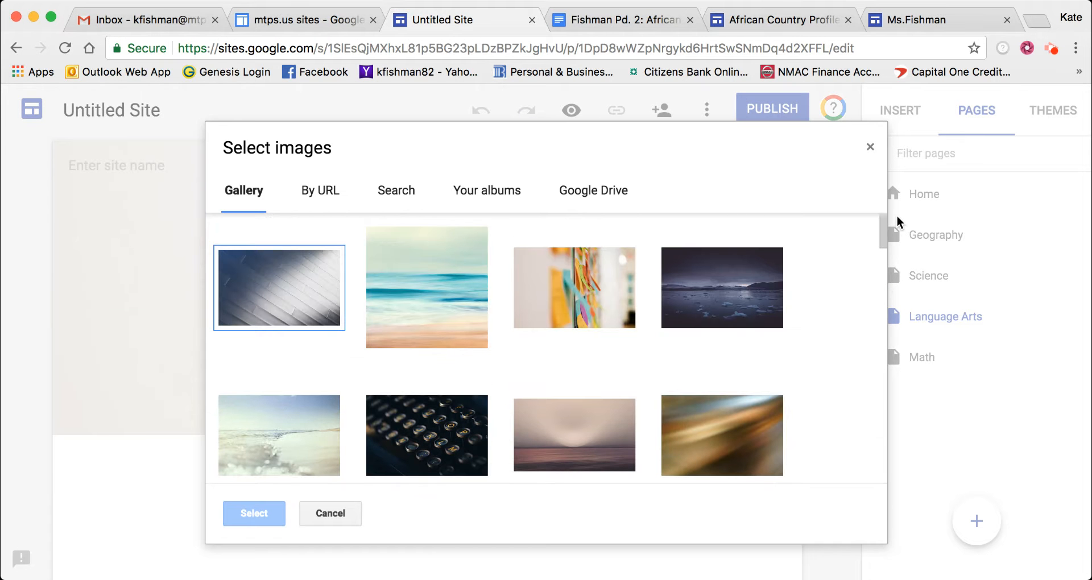
{"action": "left_click", "coordinate": [444, 324]}
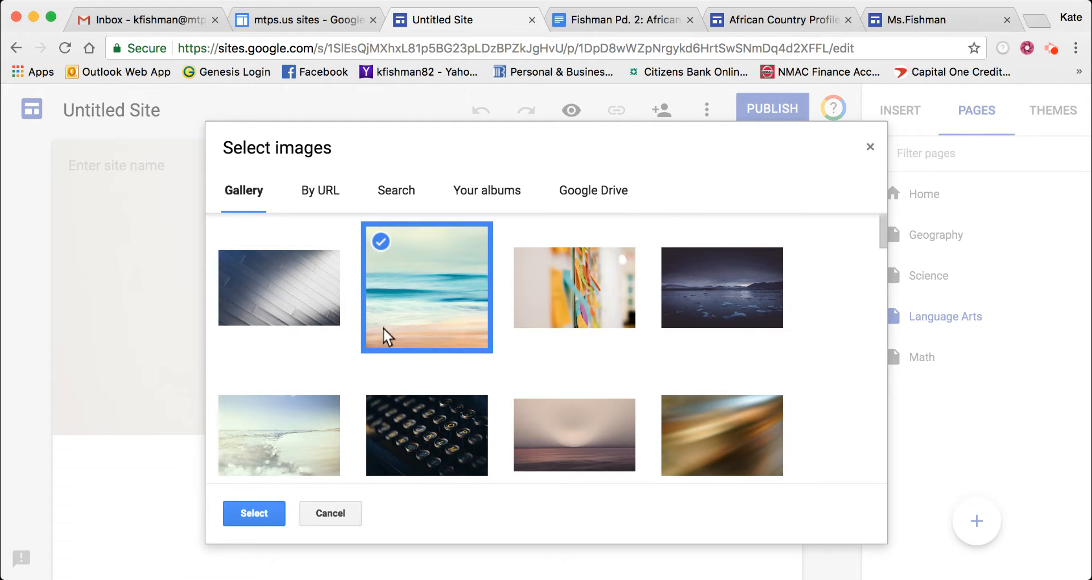
{"action": "left_click", "coordinate": [255, 513]}
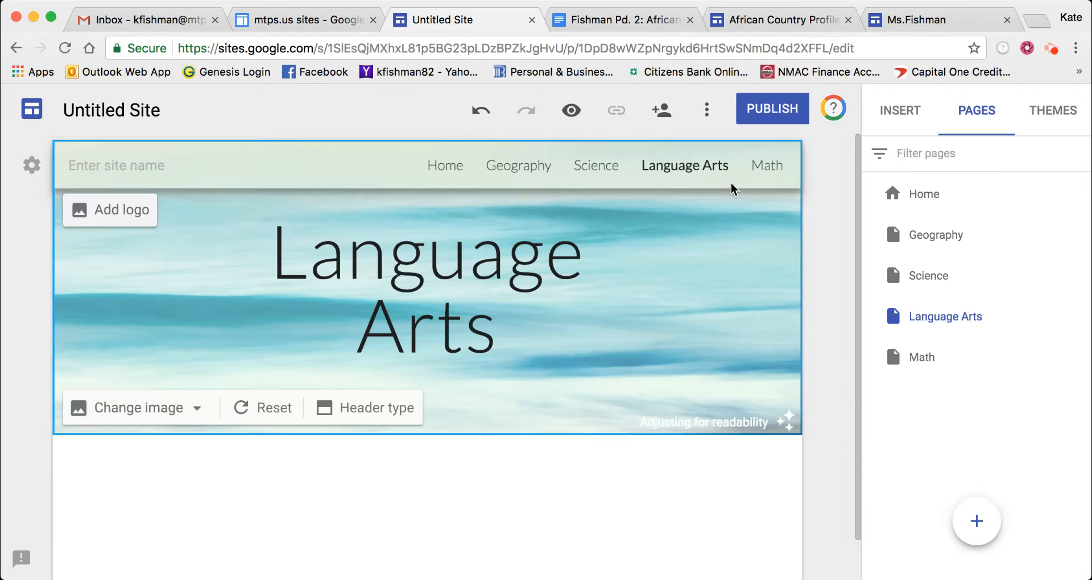
- Change the Math page's header image to the red geometric triangle pattern from the gallery
{"action": "left_click", "coordinate": [761, 170]}
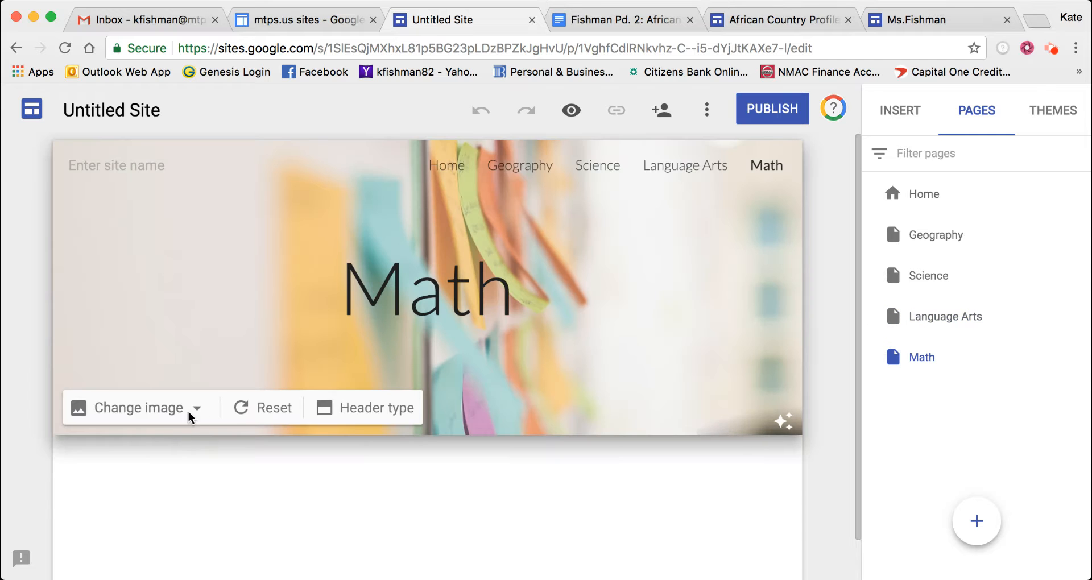
{"action": "left_click", "coordinate": [200, 414]}
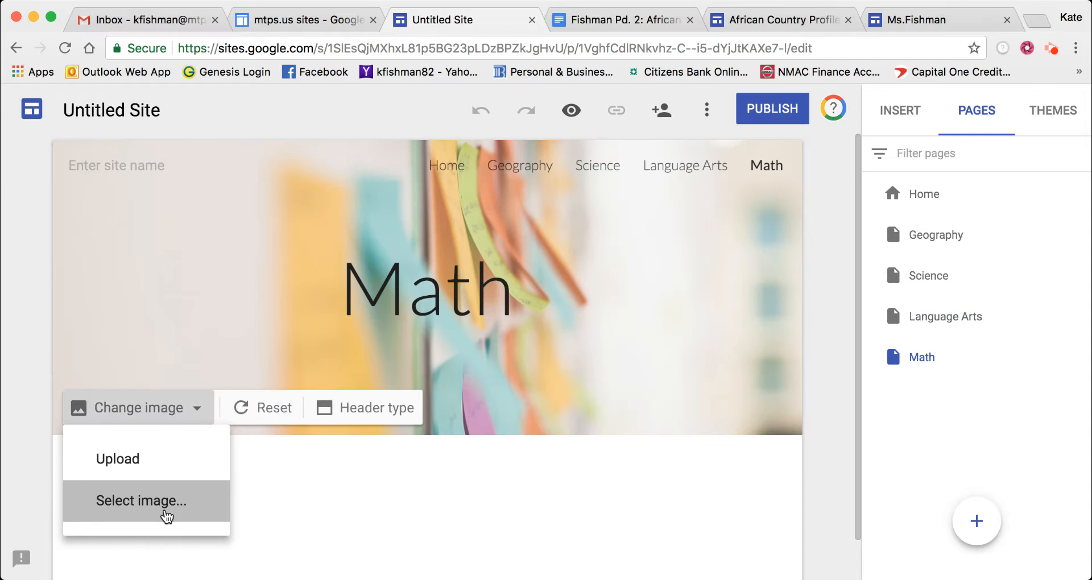
{"action": "left_click", "coordinate": [208, 499]}
{"action": "left_click_drag", "start_coordinate": [882, 230], "coordinate": [880, 412]}
{"action": "left_click", "coordinate": [274, 404]}
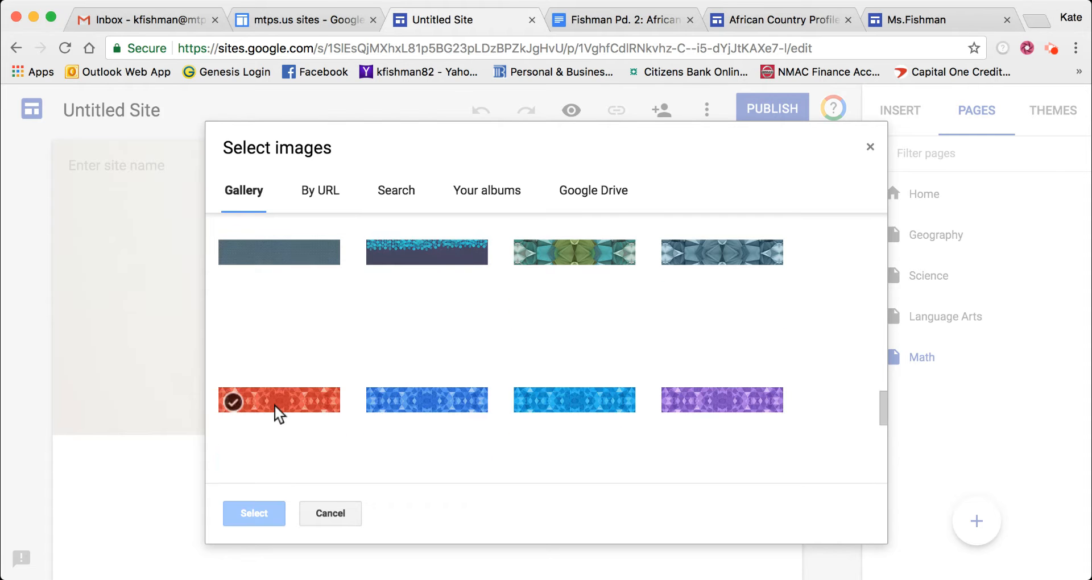
{"action": "left_click", "coordinate": [248, 512]}
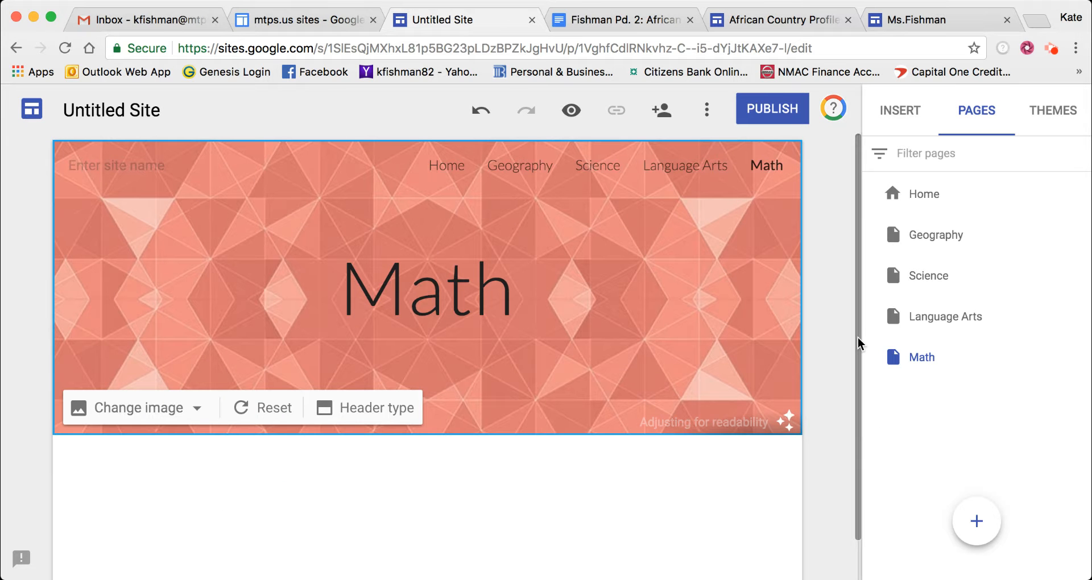
- Review the headers of the Home, Geography and Science pages
{"action": "left_click", "coordinate": [453, 169]}
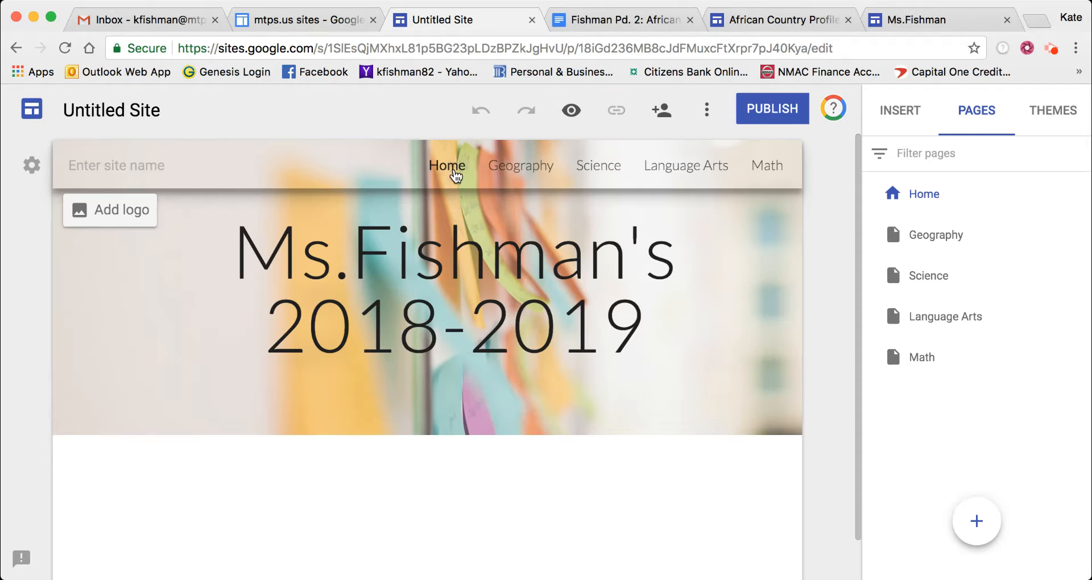
{"action": "left_click", "coordinate": [512, 169]}
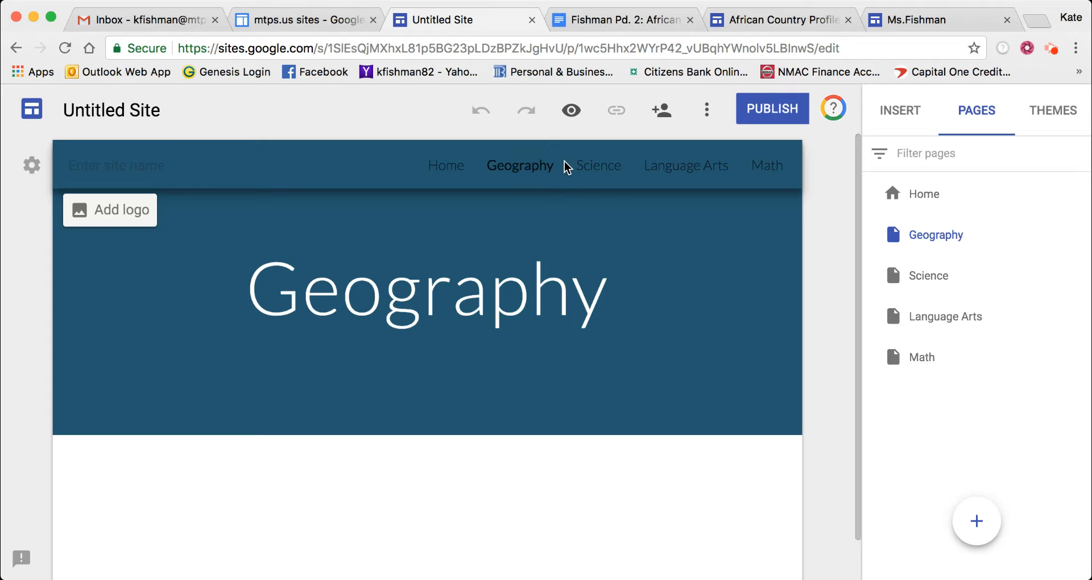
{"action": "left_click", "coordinate": [596, 171]}
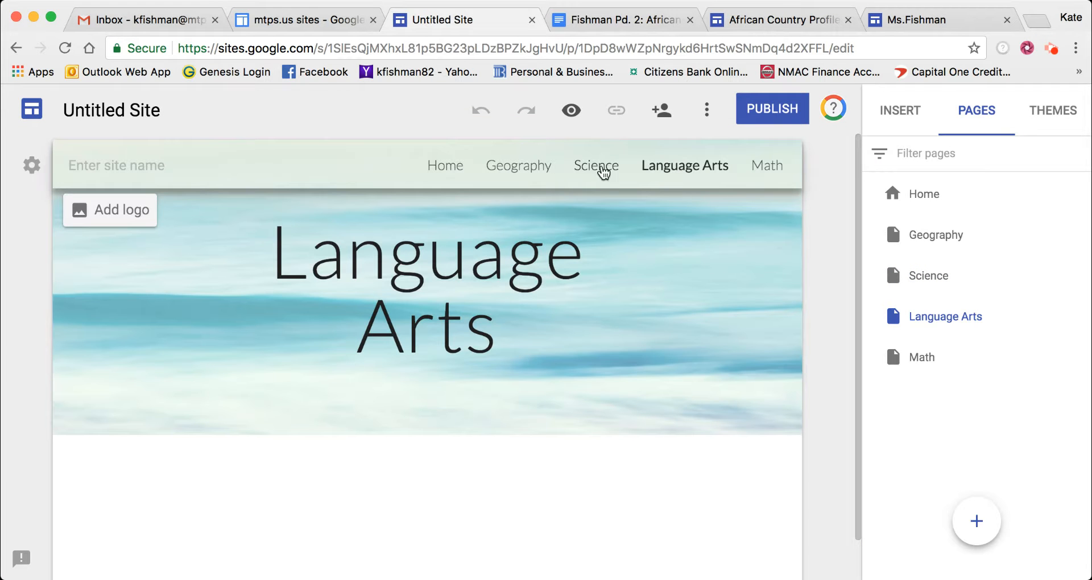
{"action": "left_click", "coordinate": [602, 167]}
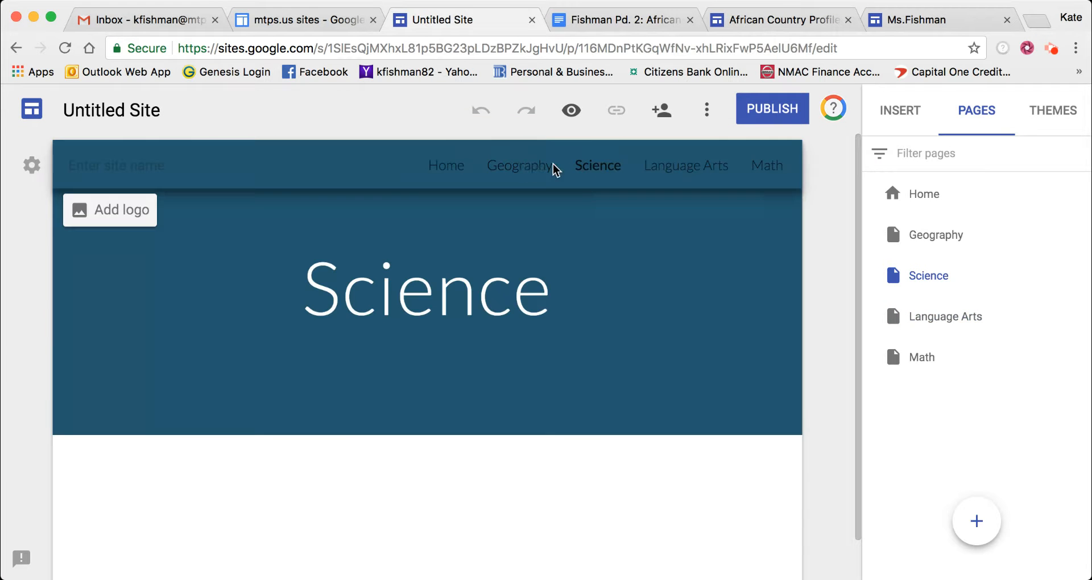
- Change the Geography page's header image to the blue dotted pattern from the gallery
{"action": "left_click", "coordinate": [525, 166]}
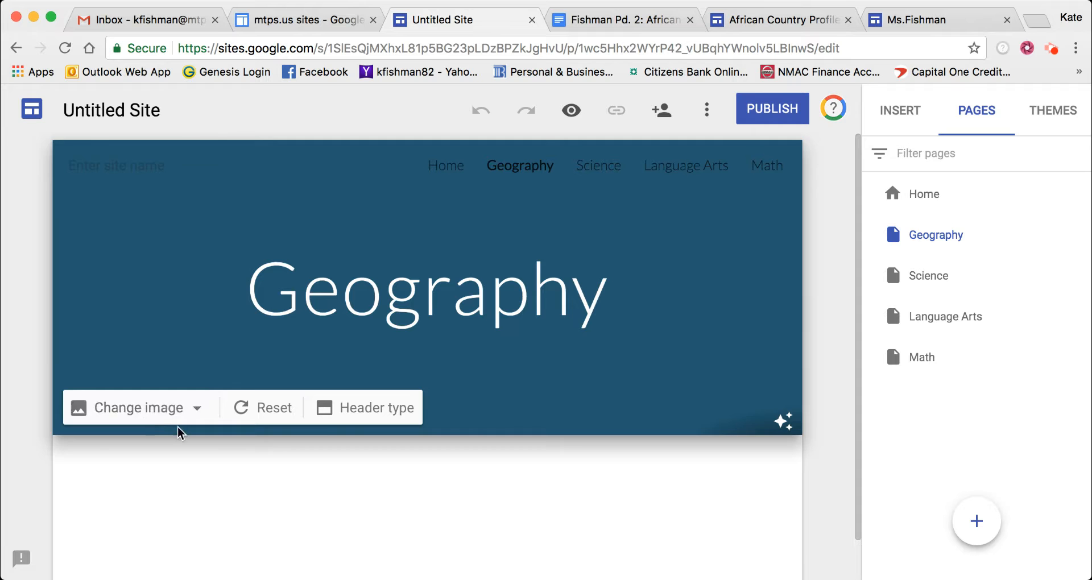
{"action": "left_click", "coordinate": [198, 410]}
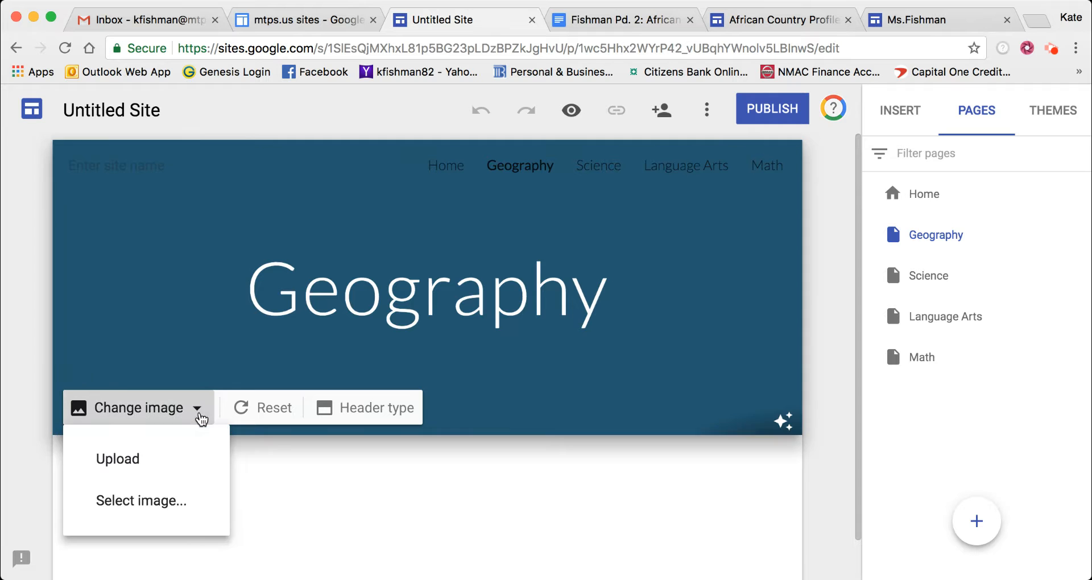
{"action": "left_click", "coordinate": [175, 503]}
{"action": "left_click_drag", "start_coordinate": [883, 239], "coordinate": [877, 360]}
{"action": "left_click", "coordinate": [608, 329]}
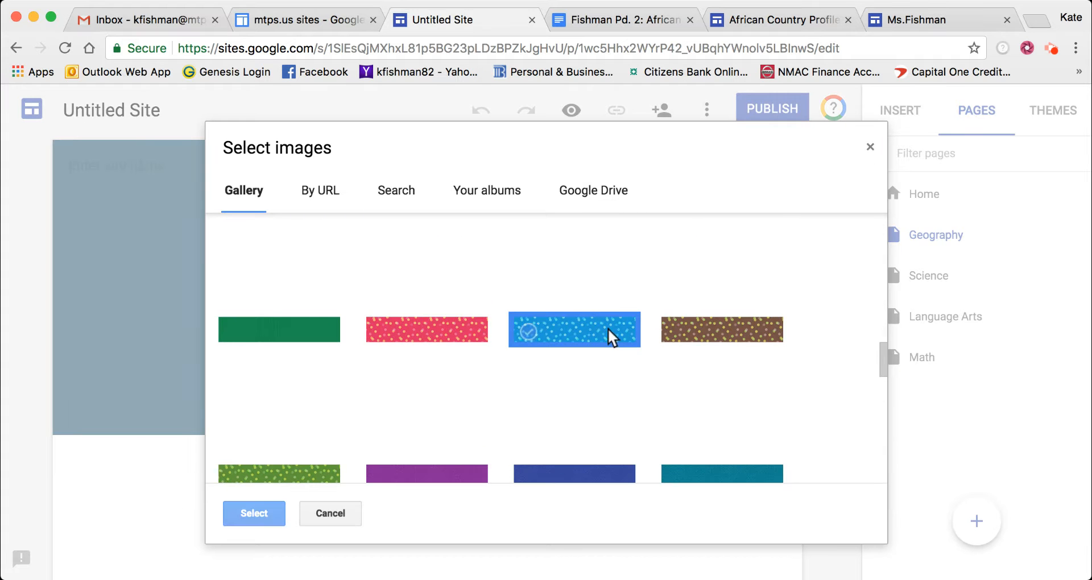
{"action": "left_click", "coordinate": [261, 512]}
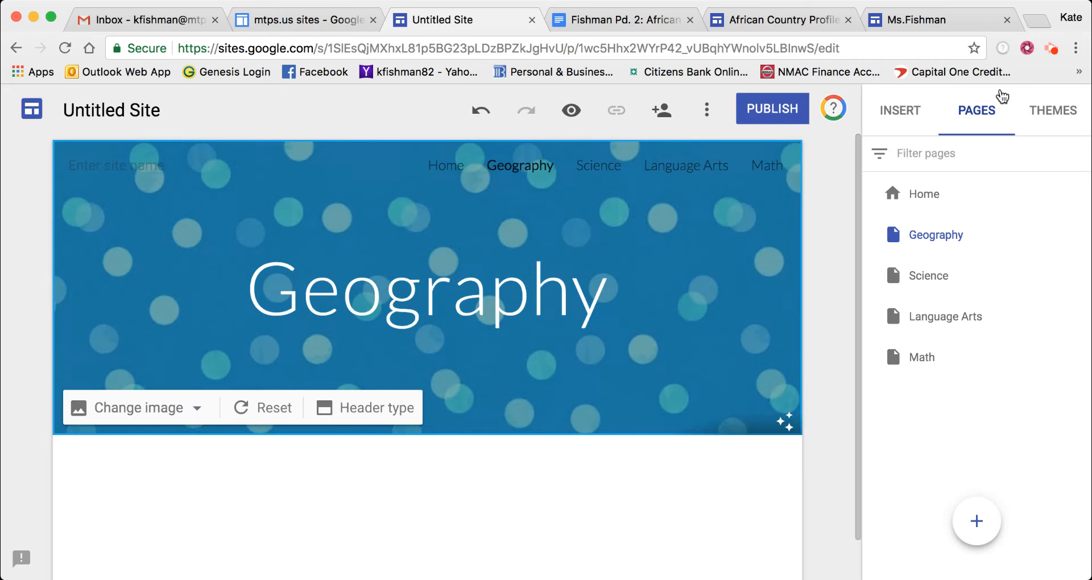
- Replace the Science page's plain blue header with the green dotted pattern from the gallery
{"action": "left_click", "coordinate": [598, 167]}
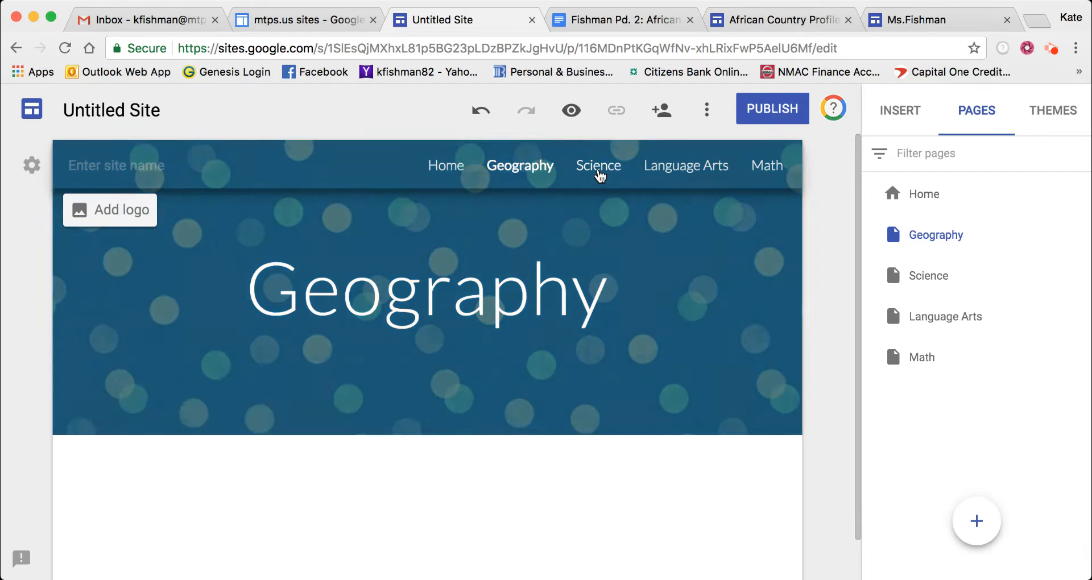
{"action": "mouse_move", "coordinate": [78, 415]}
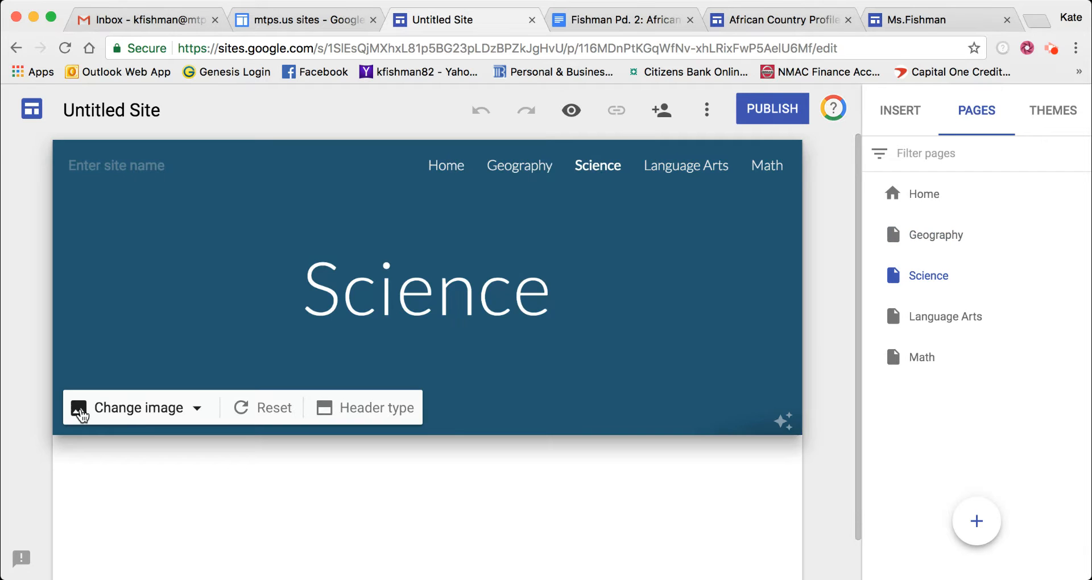
{"action": "left_click", "coordinate": [165, 410]}
{"action": "left_click", "coordinate": [149, 503]}
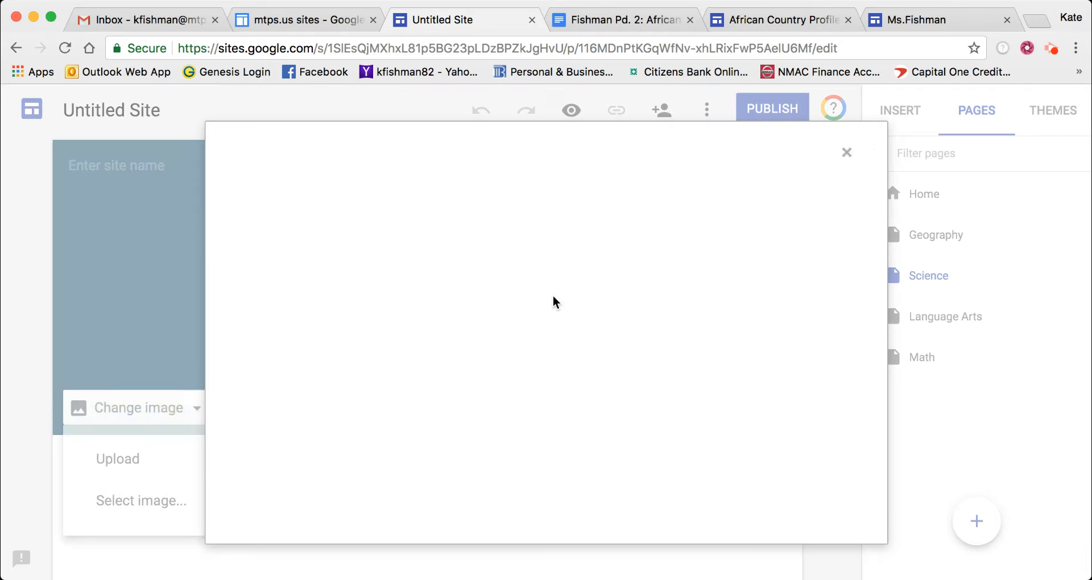
{"action": "left_click_drag", "start_coordinate": [884, 232], "coordinate": [886, 348]}
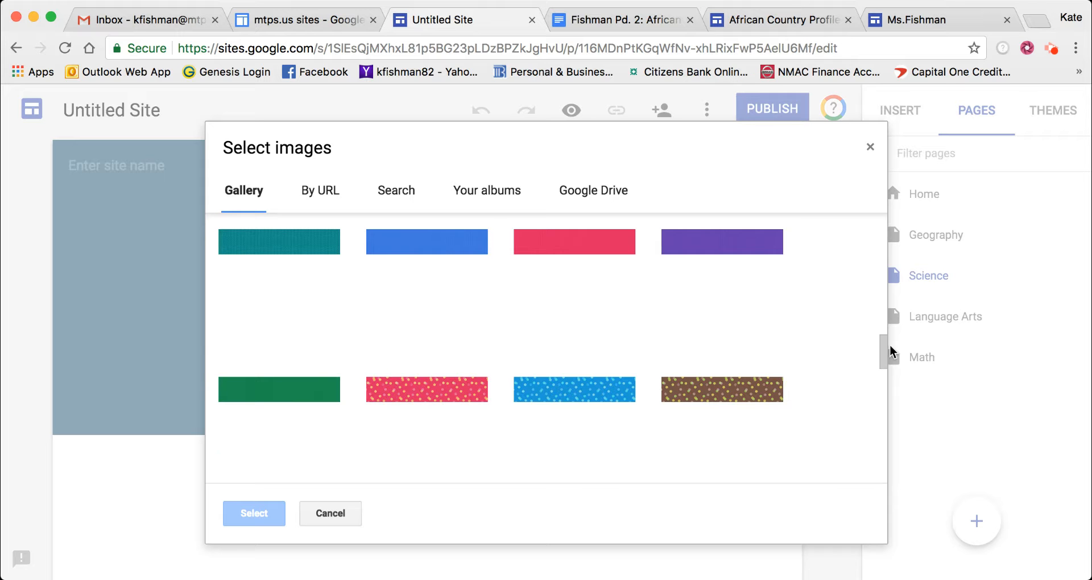
{"action": "left_click_drag", "start_coordinate": [883, 343], "coordinate": [883, 359]}
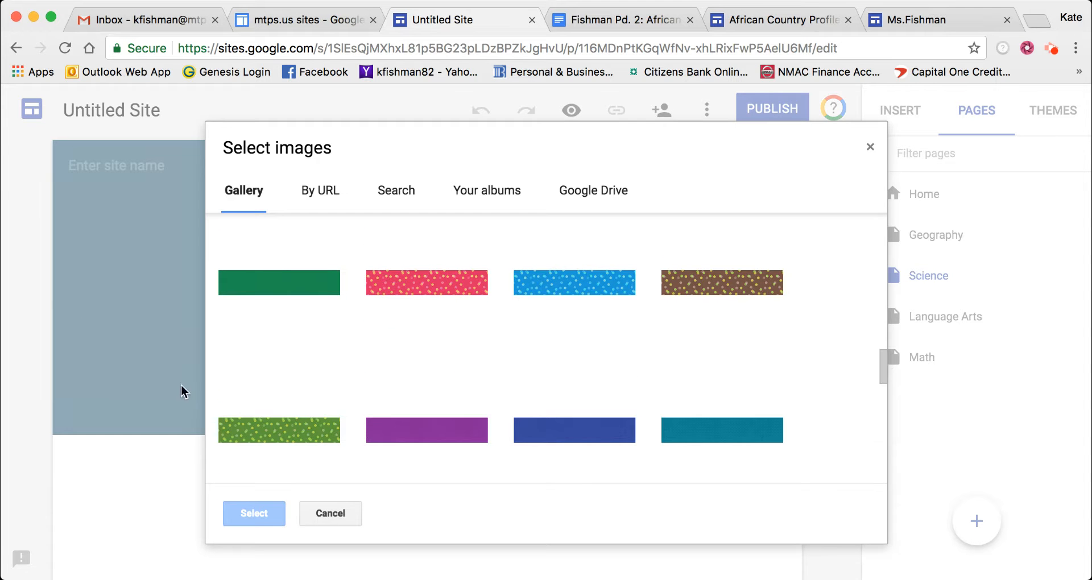
{"action": "left_click", "coordinate": [294, 428]}
{"action": "left_click", "coordinate": [255, 512]}
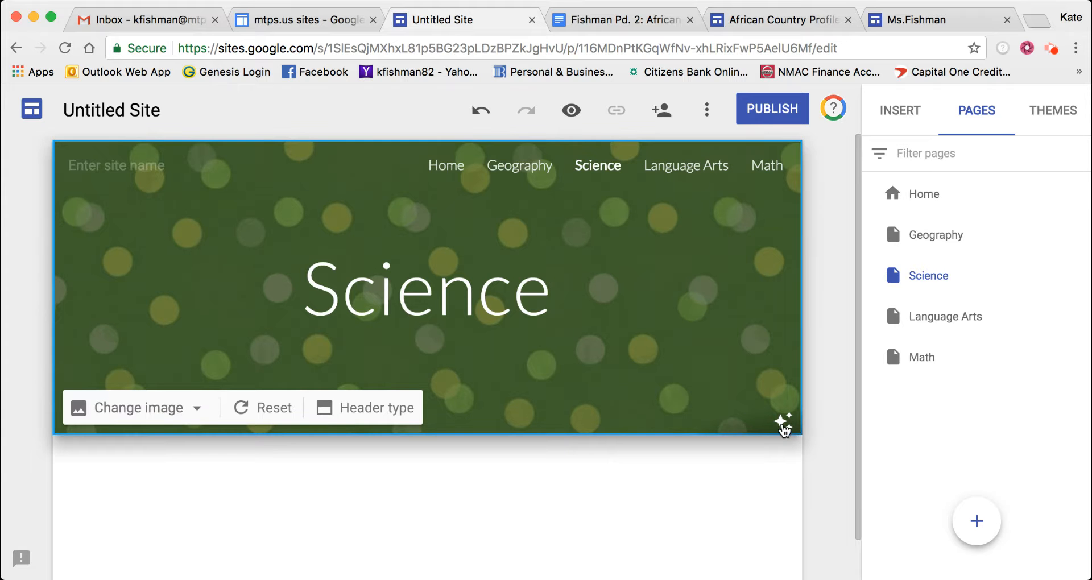
- Check the header images on the Language Arts, Math, Science and Geography pages
{"action": "left_click", "coordinate": [667, 168]}
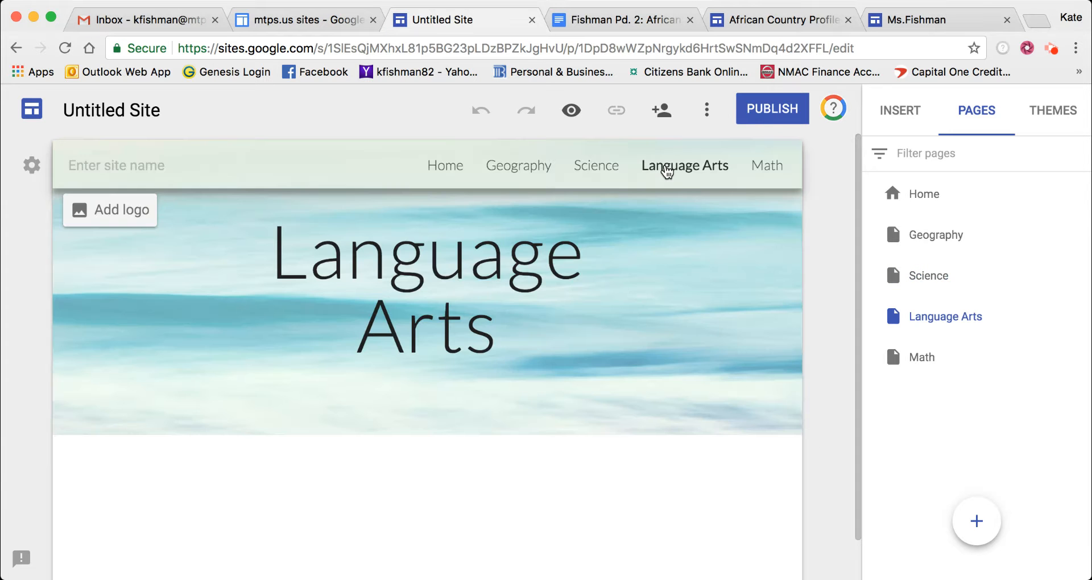
{"action": "left_click", "coordinate": [769, 167]}
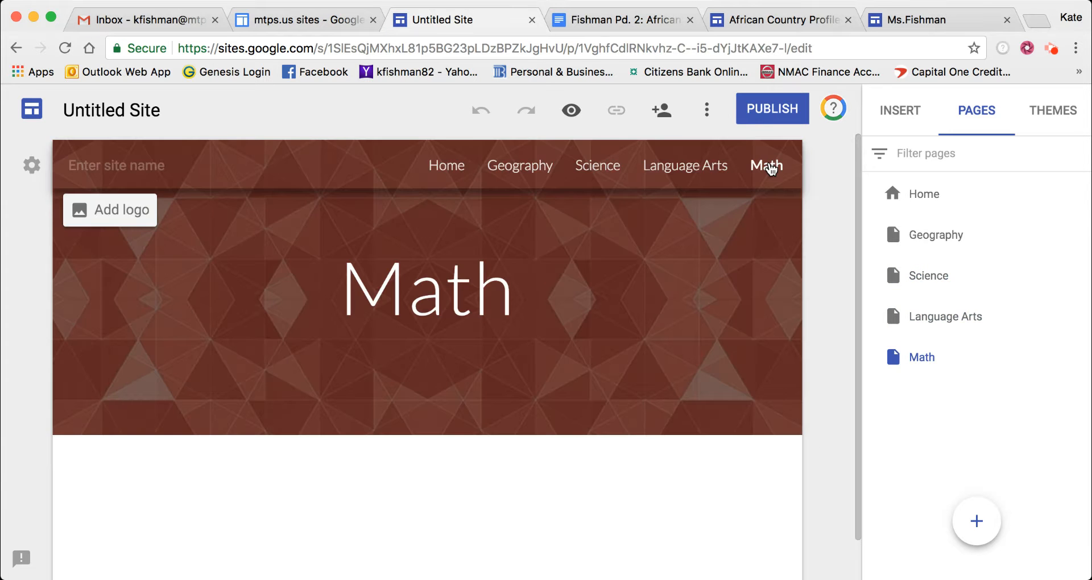
{"action": "left_click", "coordinate": [595, 167]}
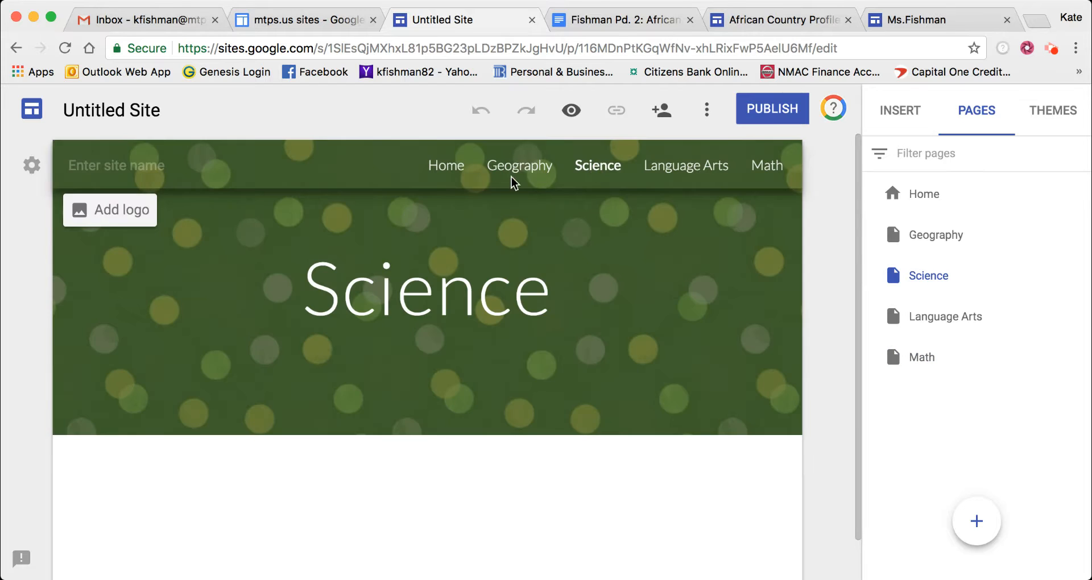
{"action": "left_click", "coordinate": [514, 169]}
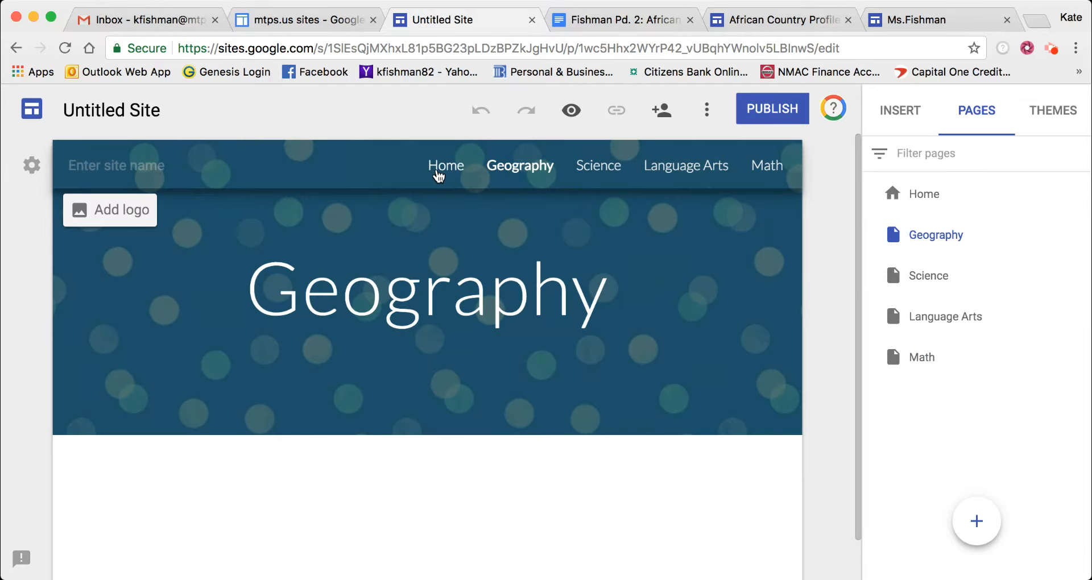
- Add a text box to the Home page reading "Just a reminder......Monday June 18th and Tuesday June 19th are early dismissals."
{"action": "left_click", "coordinate": [438, 174]}
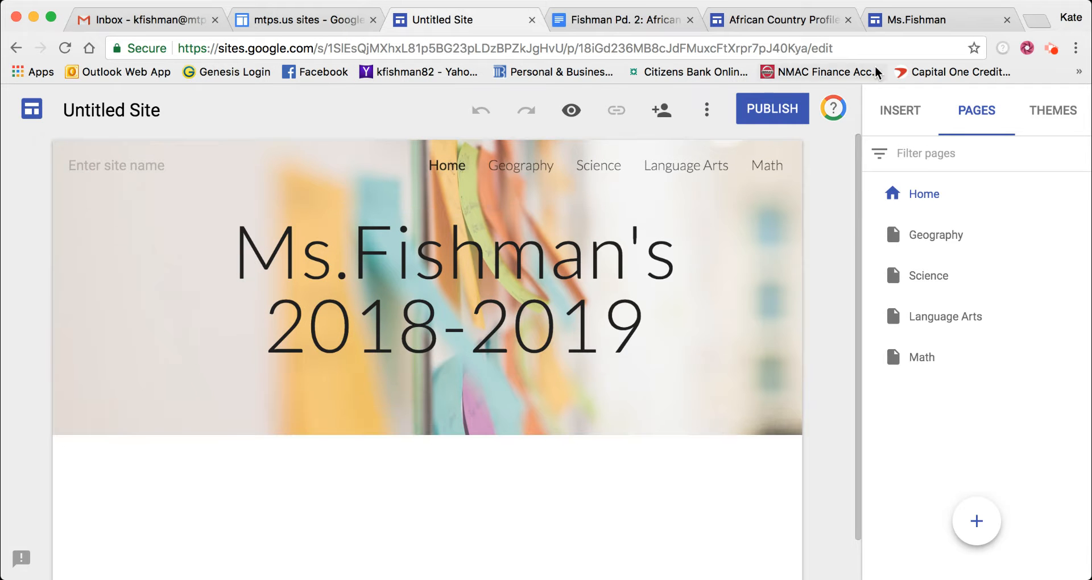
{"action": "left_click_drag", "start_coordinate": [855, 235], "coordinate": [859, 364]}
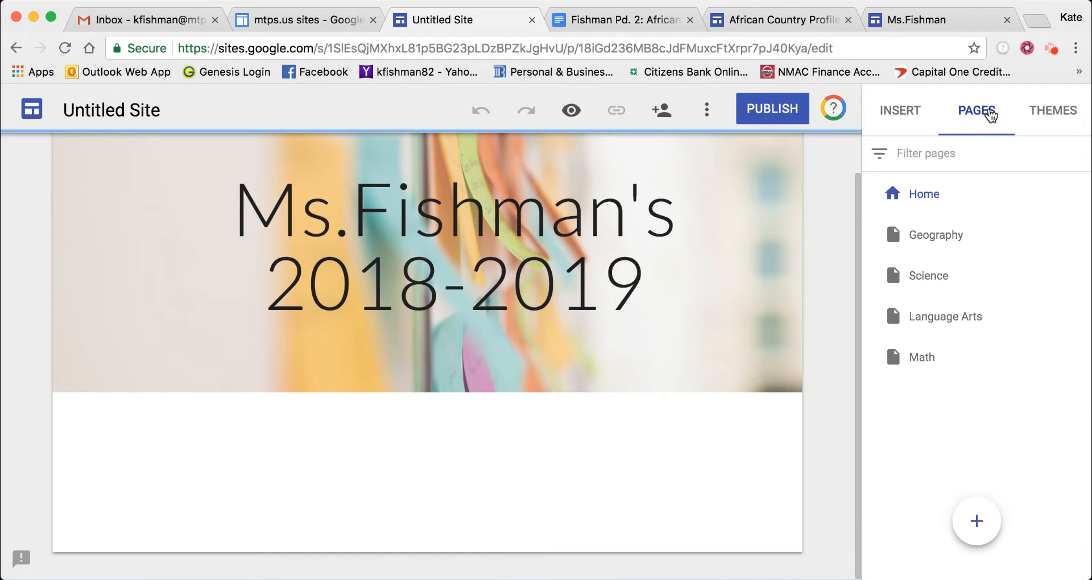
{"action": "left_click", "coordinate": [896, 112]}
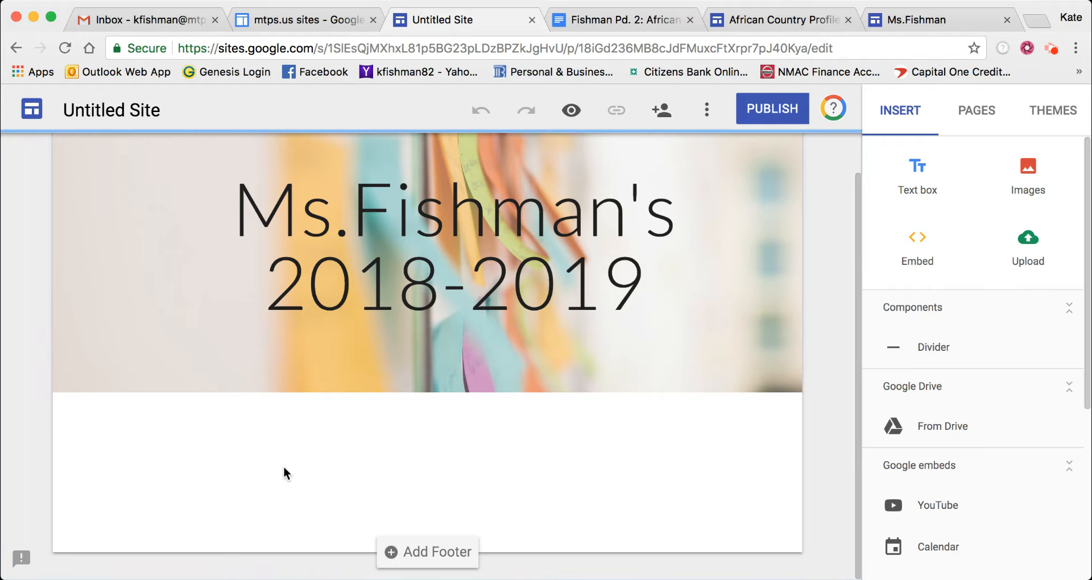
{"action": "left_click", "coordinate": [919, 192]}
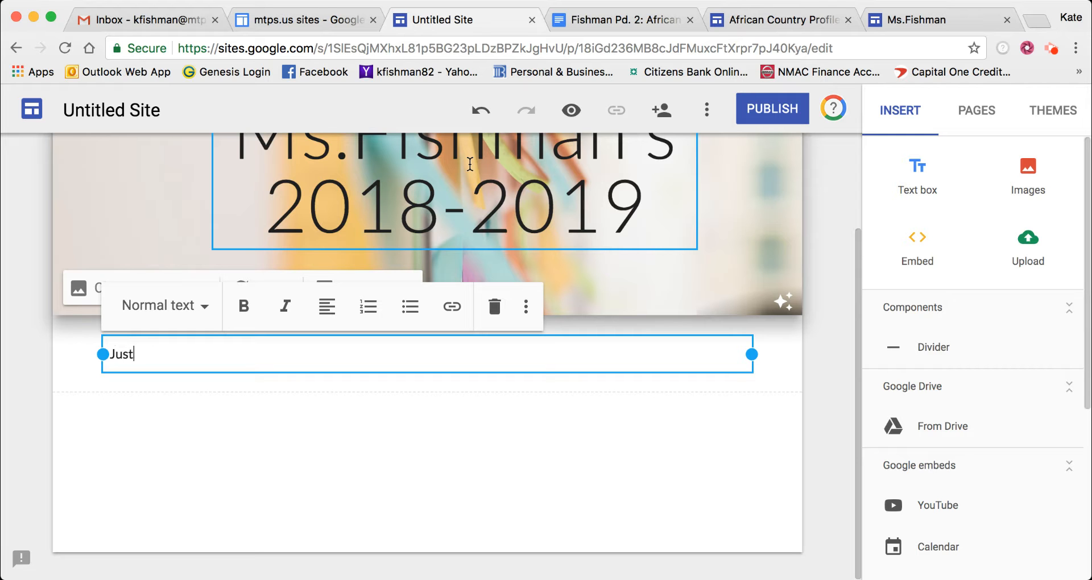
{"action": "type", "text": "Just a reminder......Monday June 18th and"}
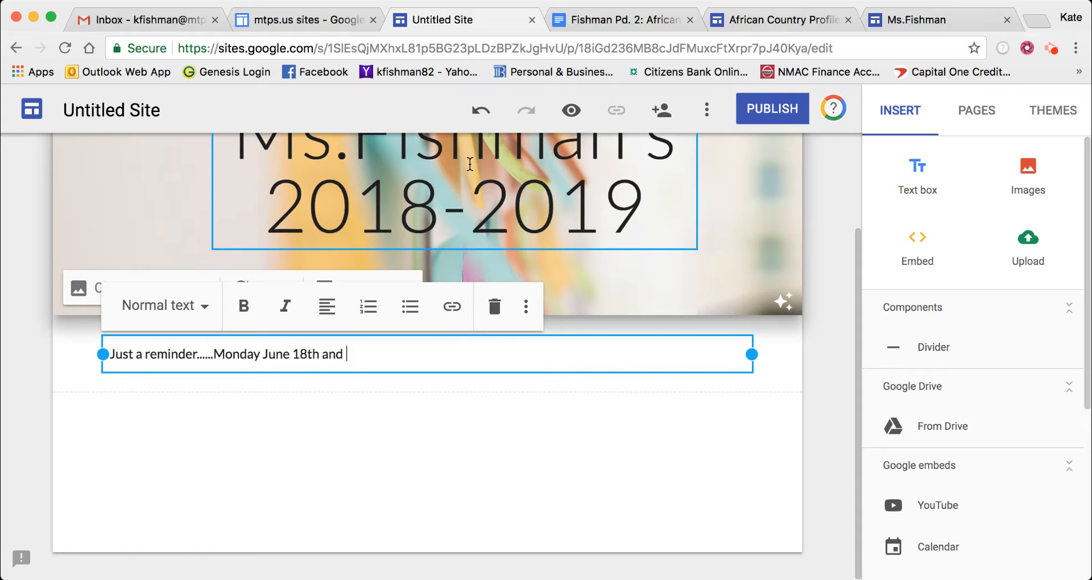
{"action": "type", "text": "Tuesday June"}
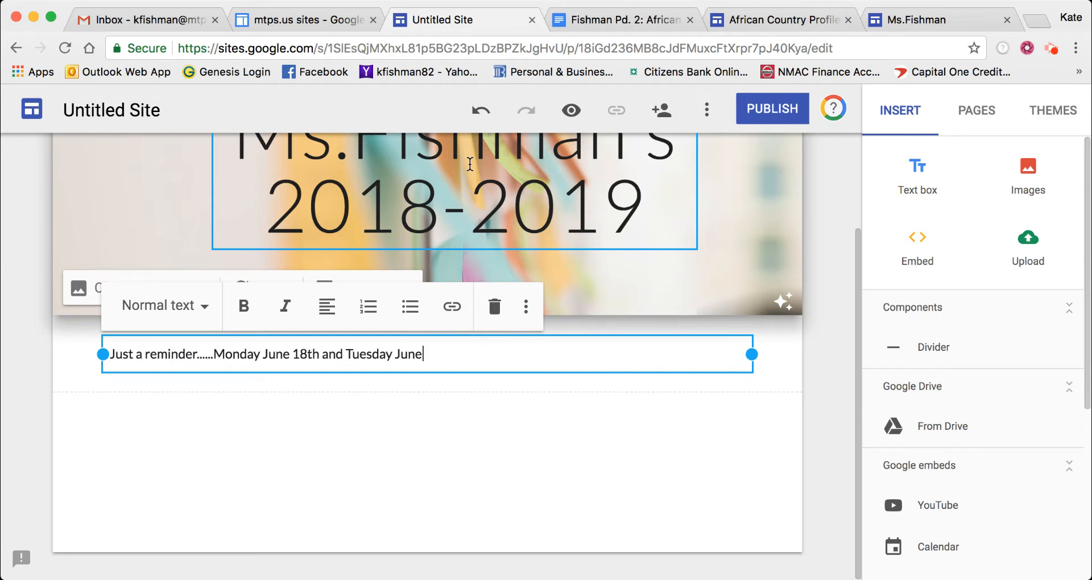
{"action": "type", "text": " 19th are early dis"}
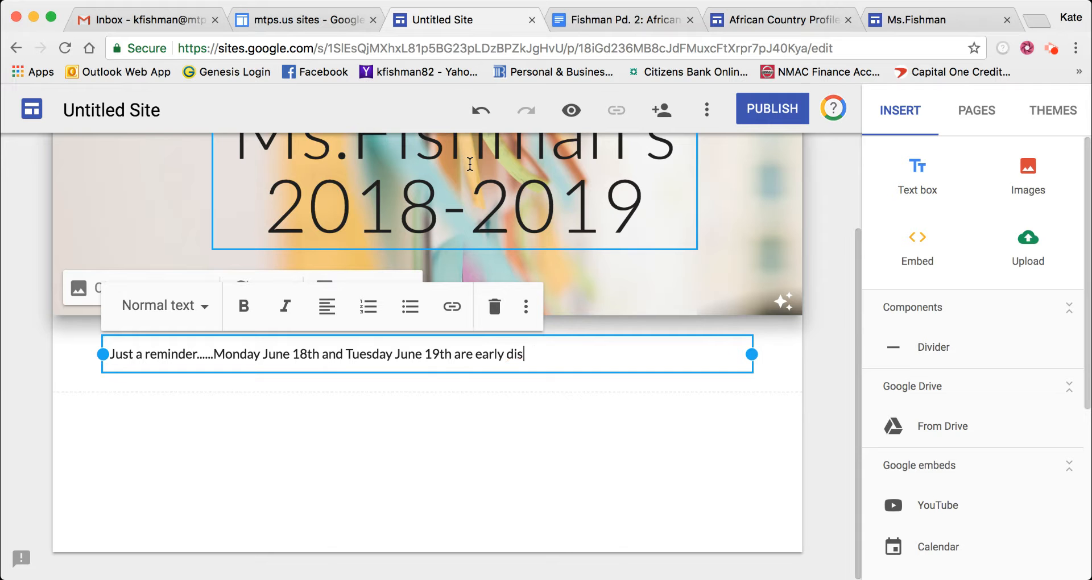
{"action": "type", "text": "missals."}
- Apply the Title text style to the early-dismissal reminder on the Home page
{"action": "left_click", "coordinate": [205, 306]}
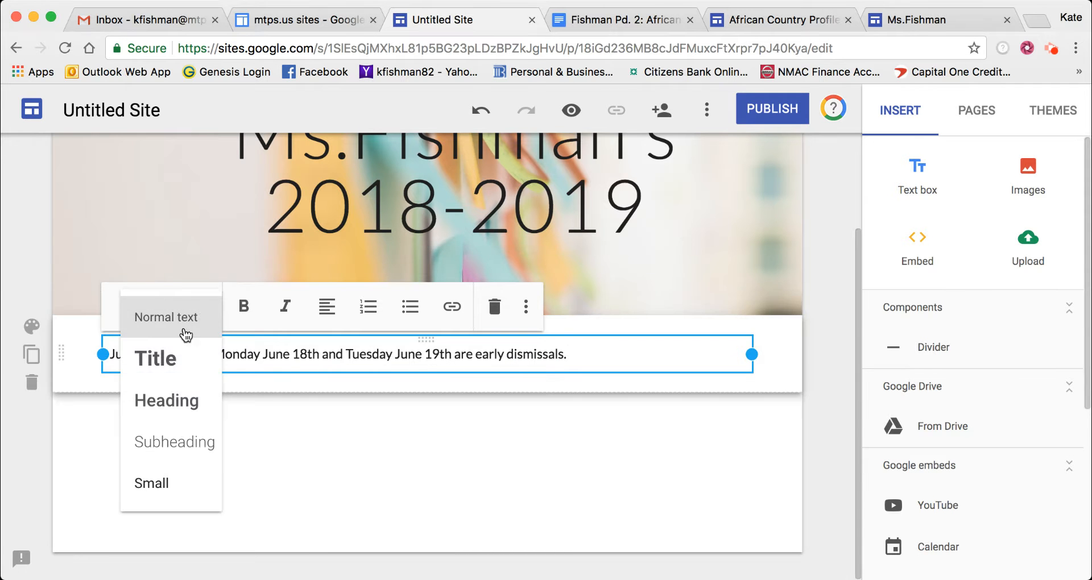
{"action": "left_click", "coordinate": [159, 360]}
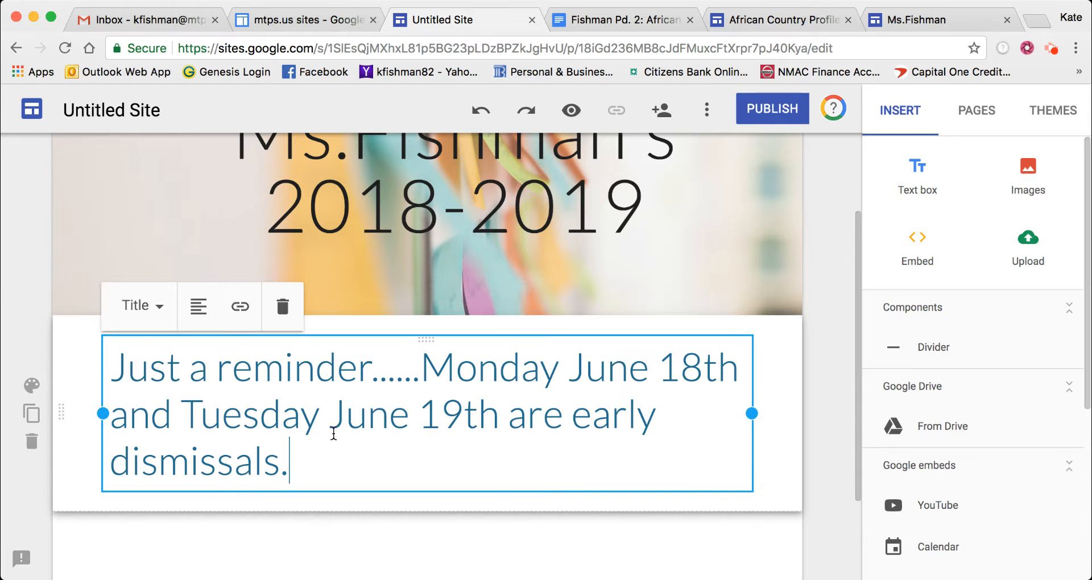
{"action": "left_click", "coordinate": [264, 540]}
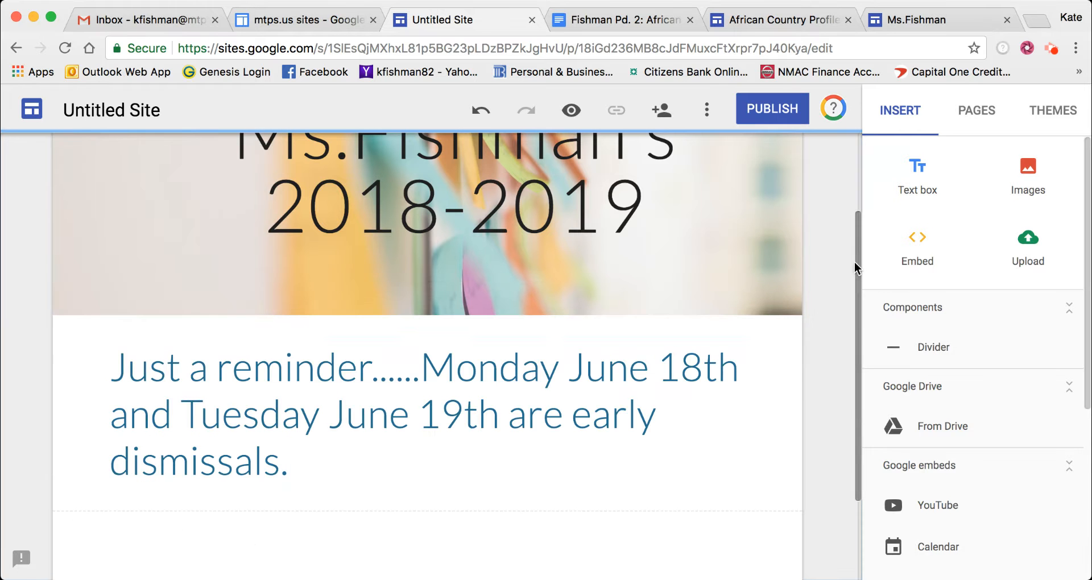
{"action": "left_click_drag", "start_coordinate": [856, 266], "coordinate": [859, 231]}
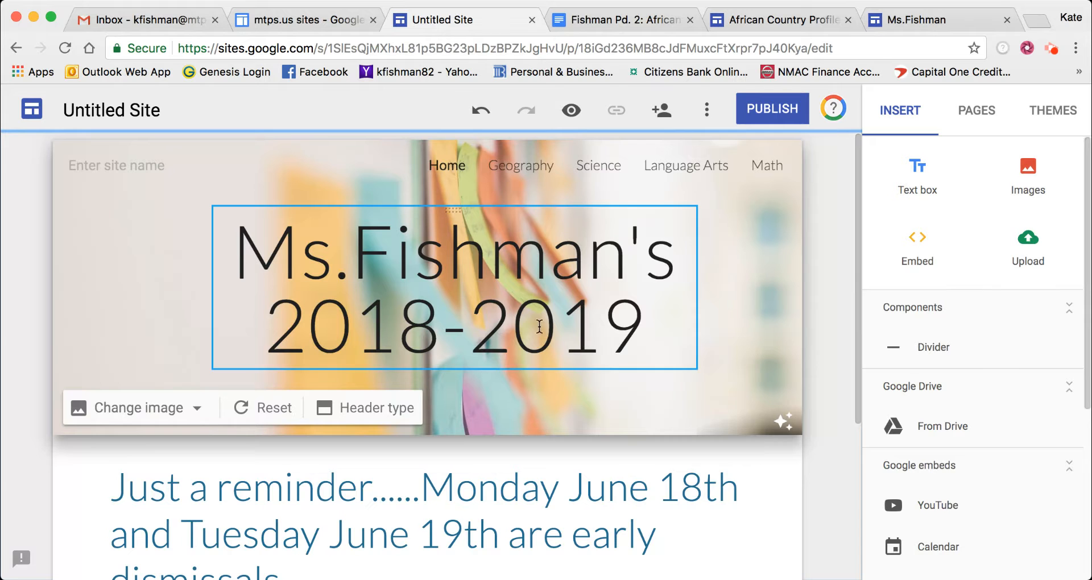
{"action": "left_click_drag", "start_coordinate": [860, 238], "coordinate": [859, 387]}
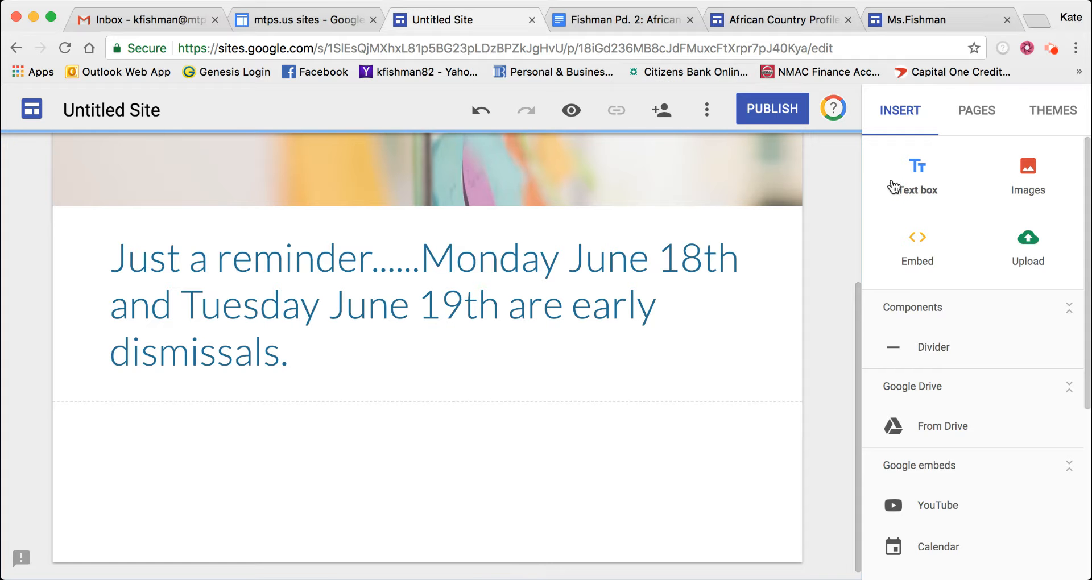
{"action": "left_click", "coordinate": [436, 335]}
{"action": "left_click", "coordinate": [1031, 244]}
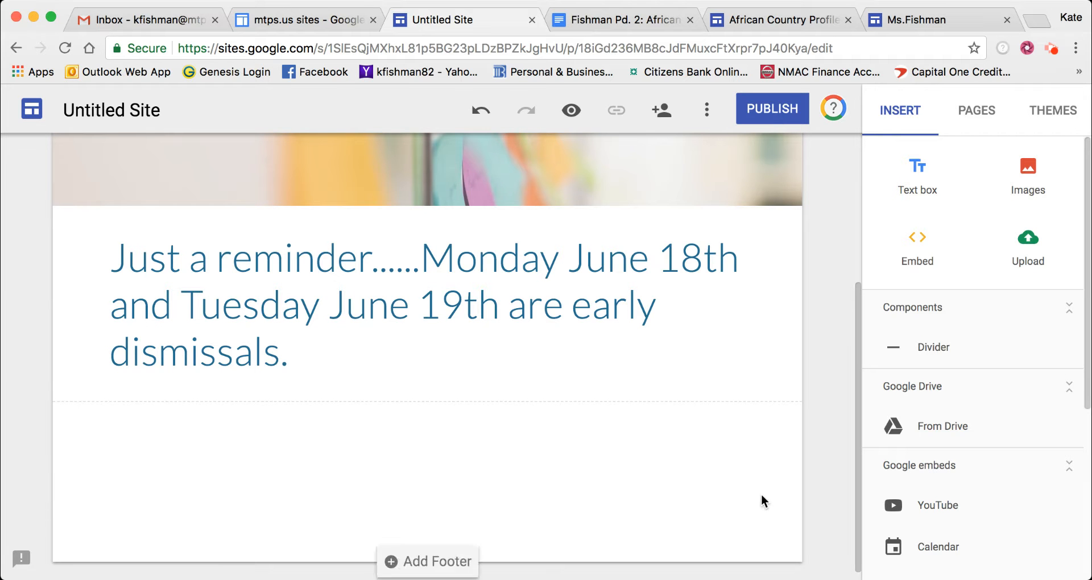
- Insert the 2018 MOD conjunction test from Drive's Language Arts > Grammar > Conjunctions folder into the Home page
{"action": "left_click", "coordinate": [947, 427]}
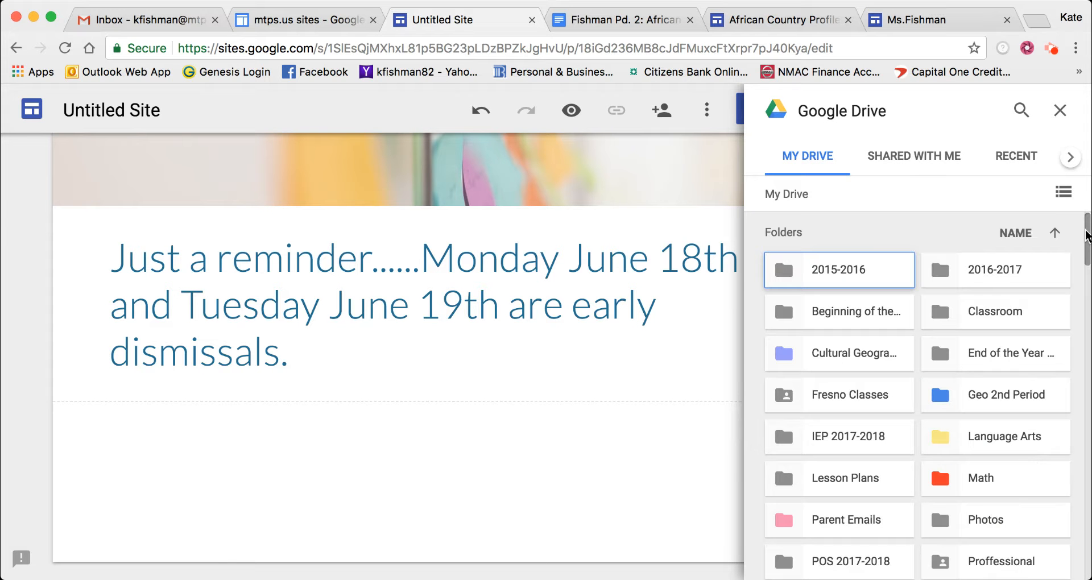
{"action": "left_click_drag", "start_coordinate": [1087, 236], "coordinate": [1087, 244]}
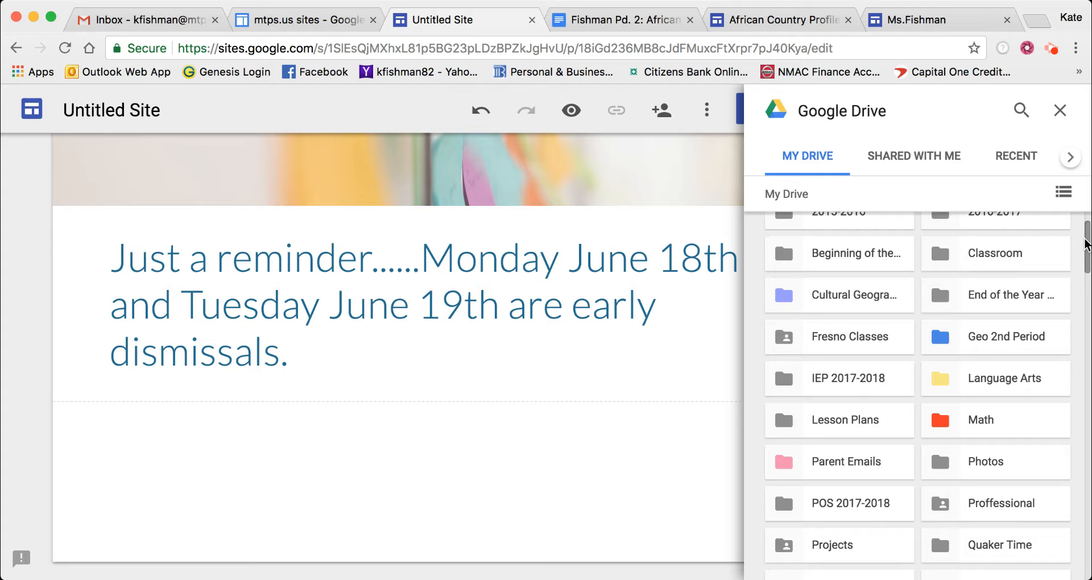
{"action": "double_click", "coordinate": [1005, 378]}
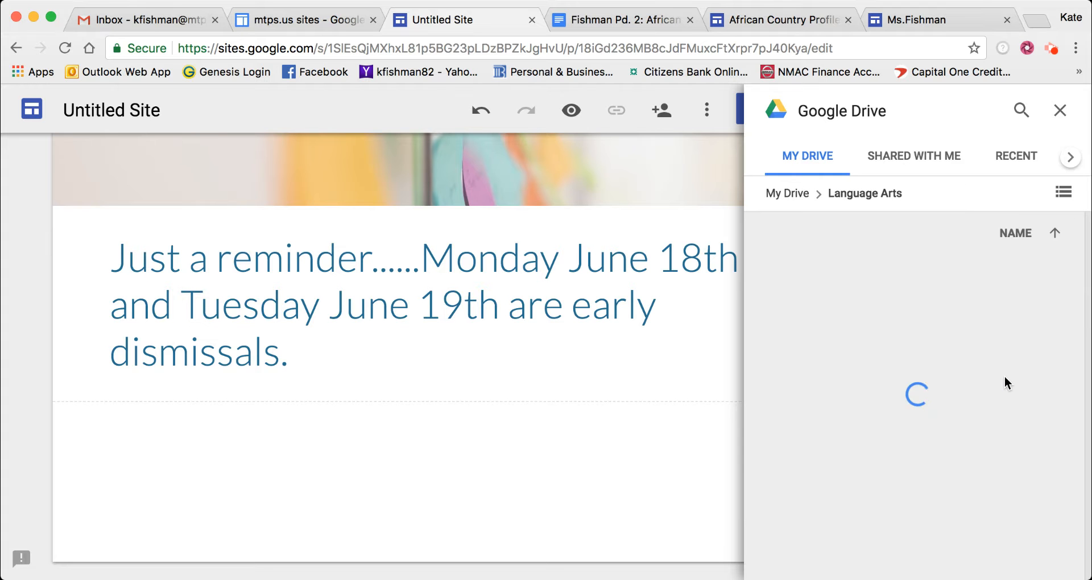
{"action": "left_click", "coordinate": [997, 356]}
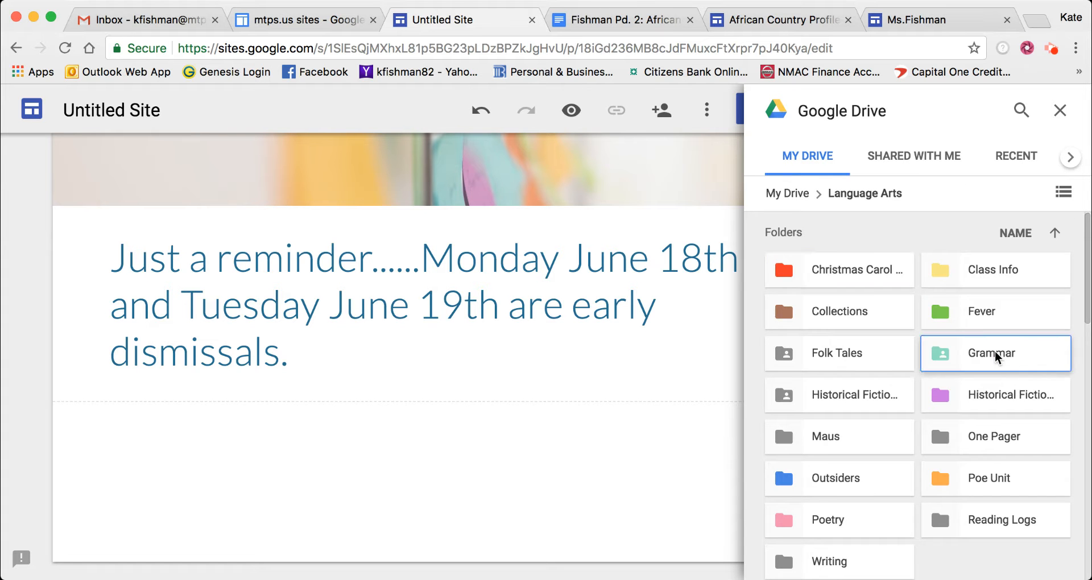
{"action": "double_click", "coordinate": [997, 356]}
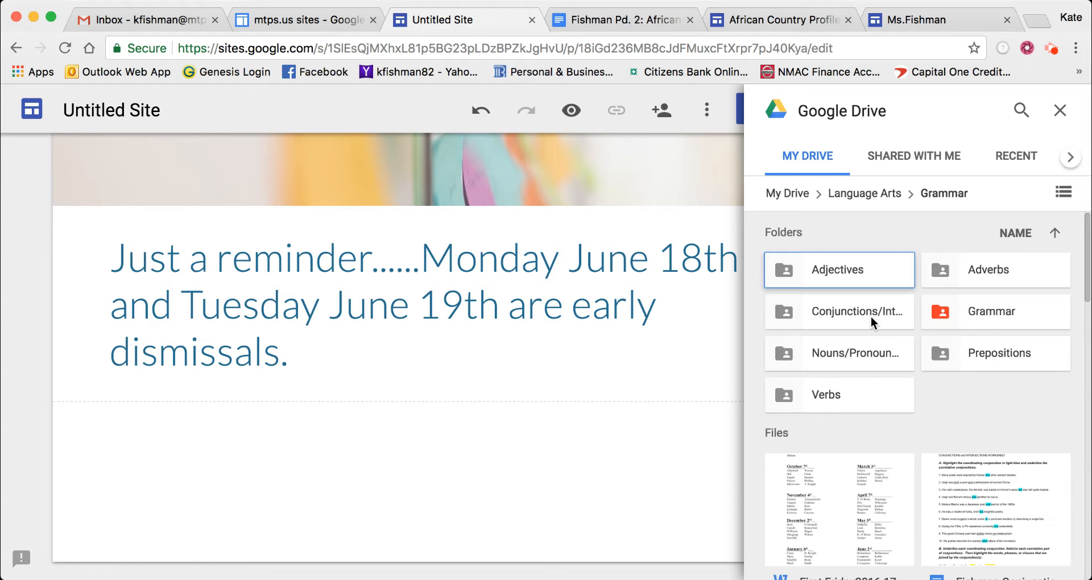
{"action": "double_click", "coordinate": [871, 316]}
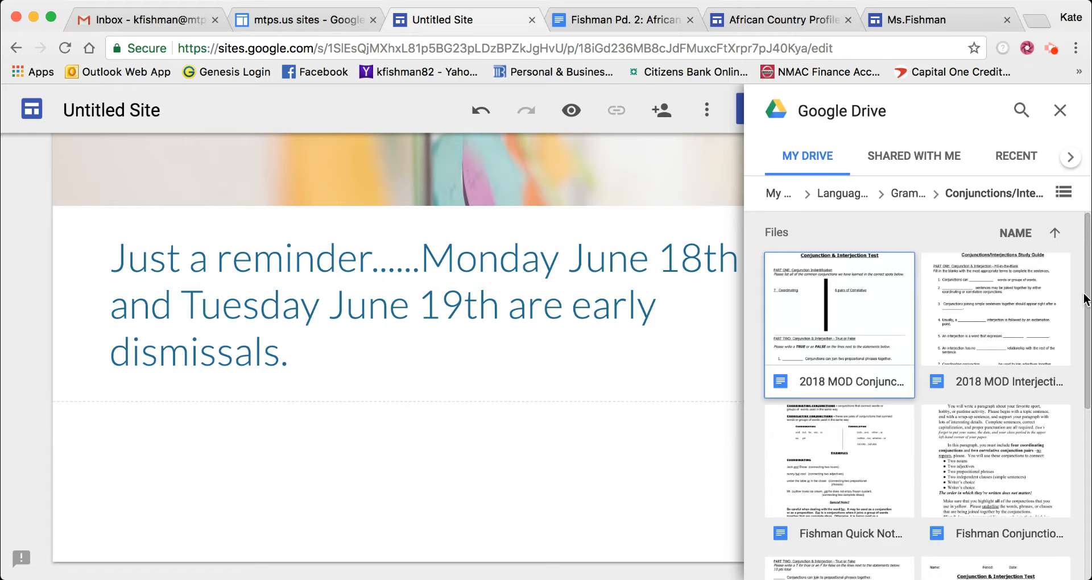
{"action": "left_click", "coordinate": [836, 381]}
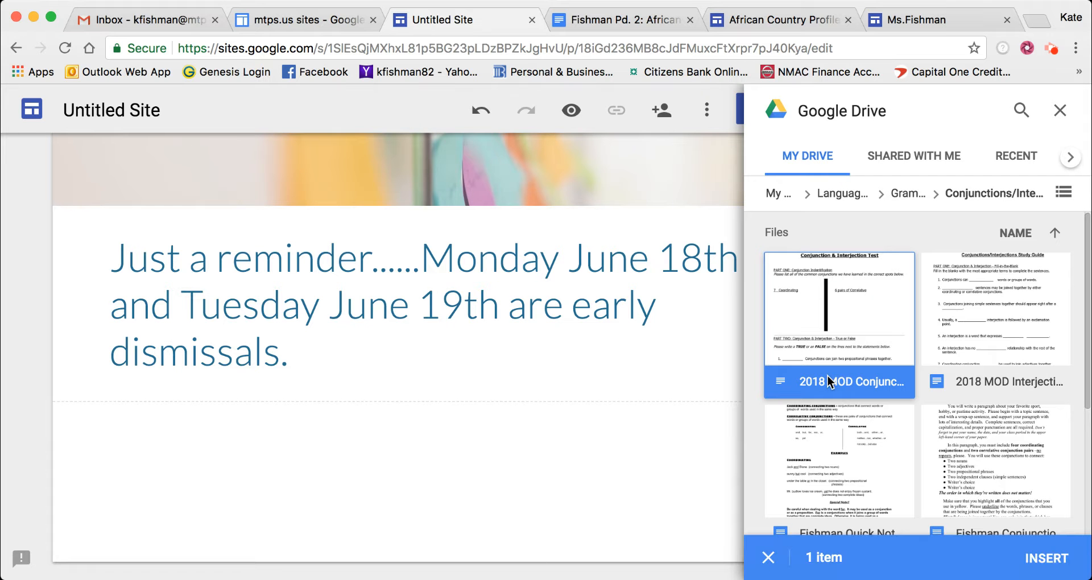
{"action": "left_click", "coordinate": [1041, 560]}
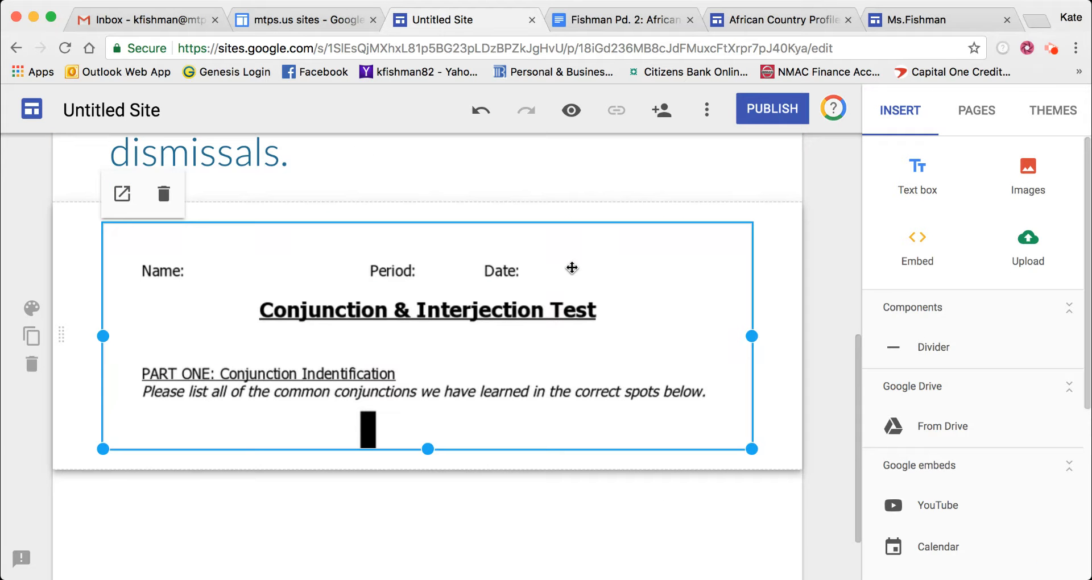
- Delete the embedded Conjunction & Interjection Test from the Home page
{"action": "left_click_drag", "start_coordinate": [858, 418], "coordinate": [850, 438]}
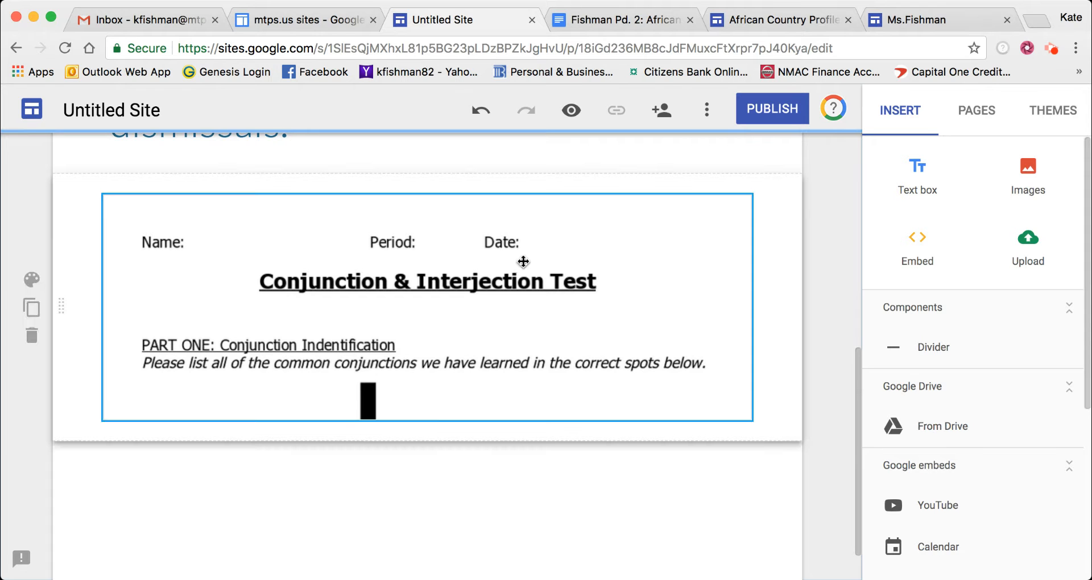
{"action": "left_click", "coordinate": [673, 269]}
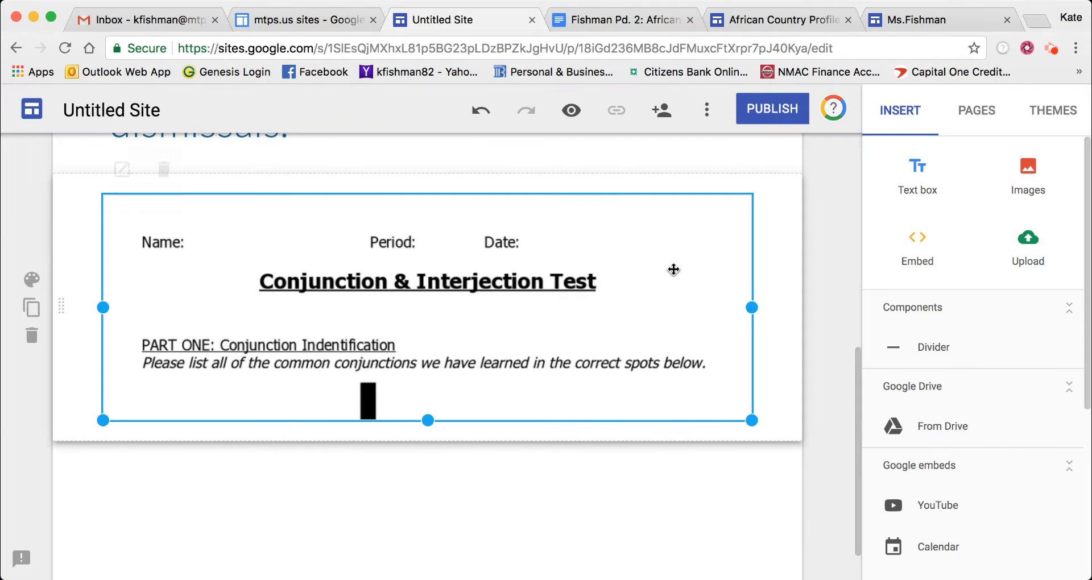
{"action": "left_click", "coordinate": [163, 167]}
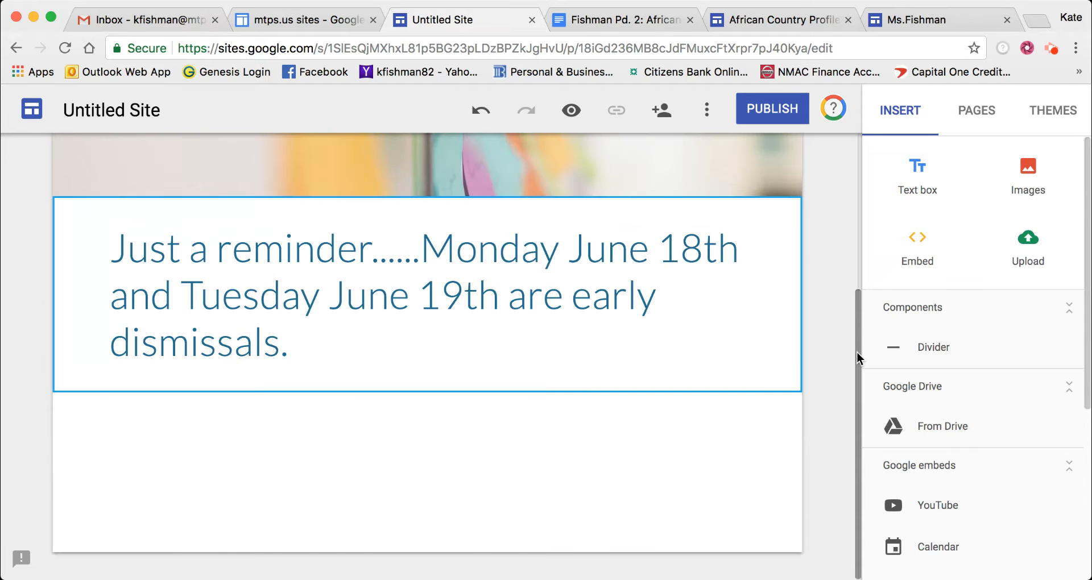
- Insert "2018 MOD Interjections/Conjunction study guide" from Drive's Language Arts > Grammar > Conjunctions folder into the Language Arts page
{"action": "left_click_drag", "start_coordinate": [856, 351], "coordinate": [857, 190]}
{"action": "left_click", "coordinate": [715, 167]}
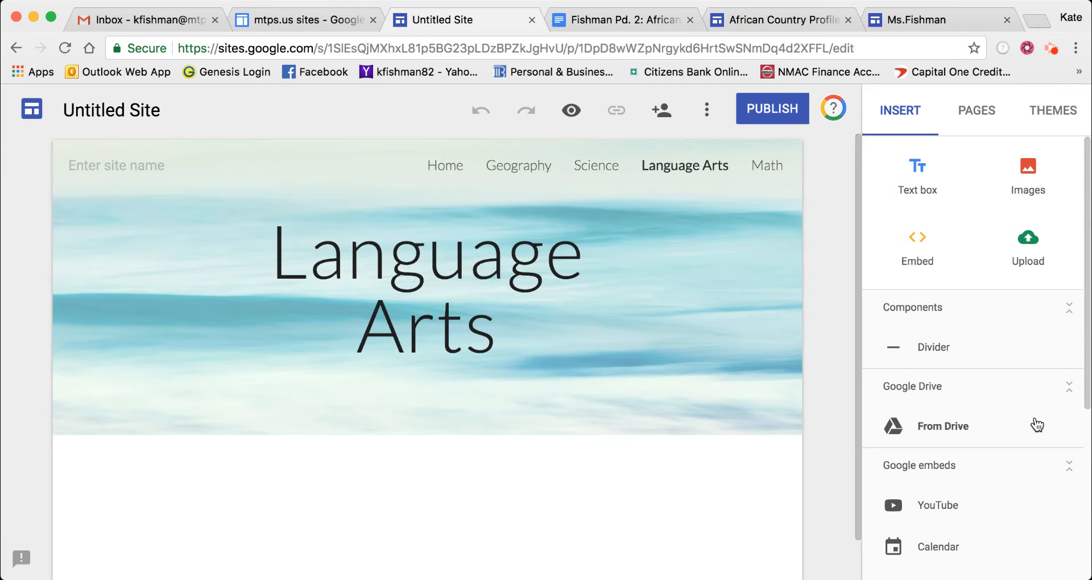
{"action": "left_click", "coordinate": [941, 432]}
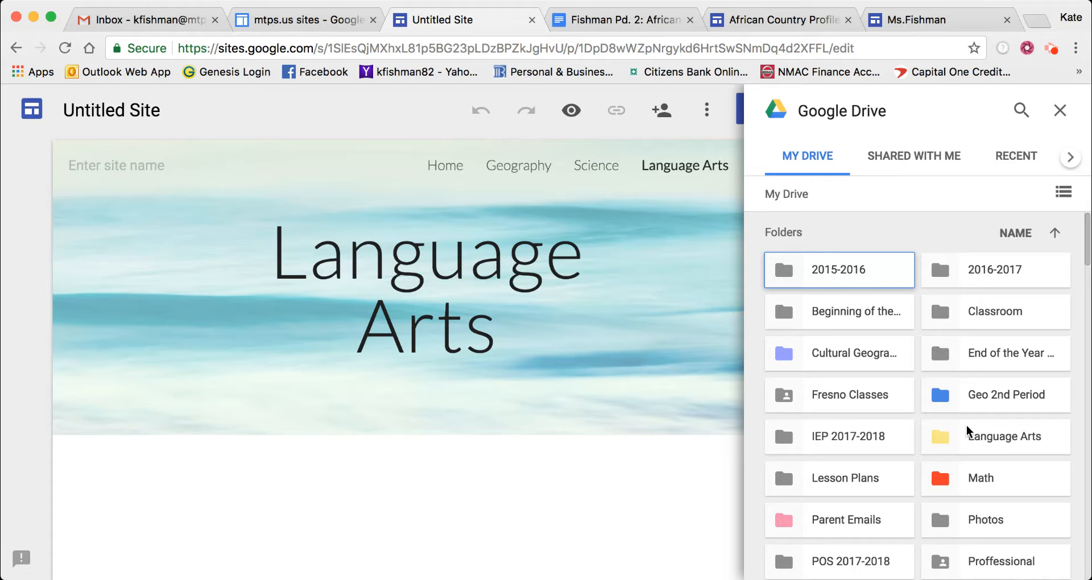
{"action": "double_click", "coordinate": [994, 442]}
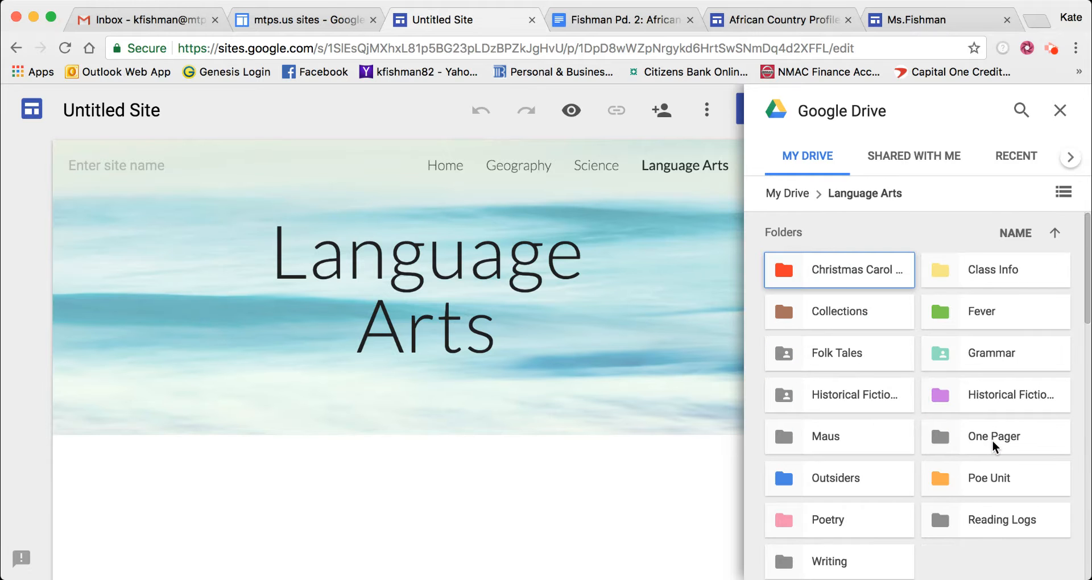
{"action": "double_click", "coordinate": [990, 358]}
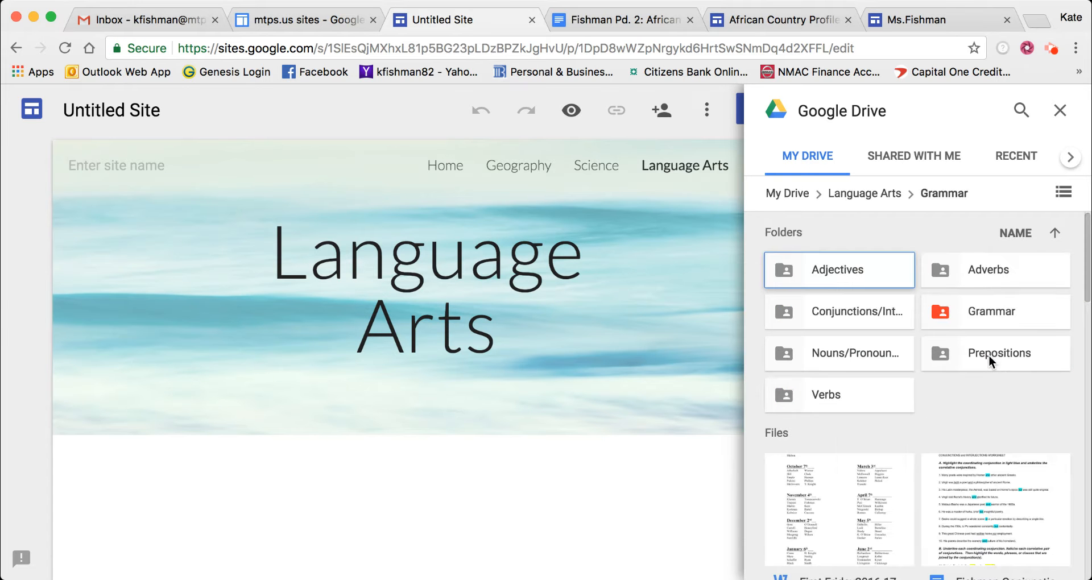
{"action": "double_click", "coordinate": [857, 313]}
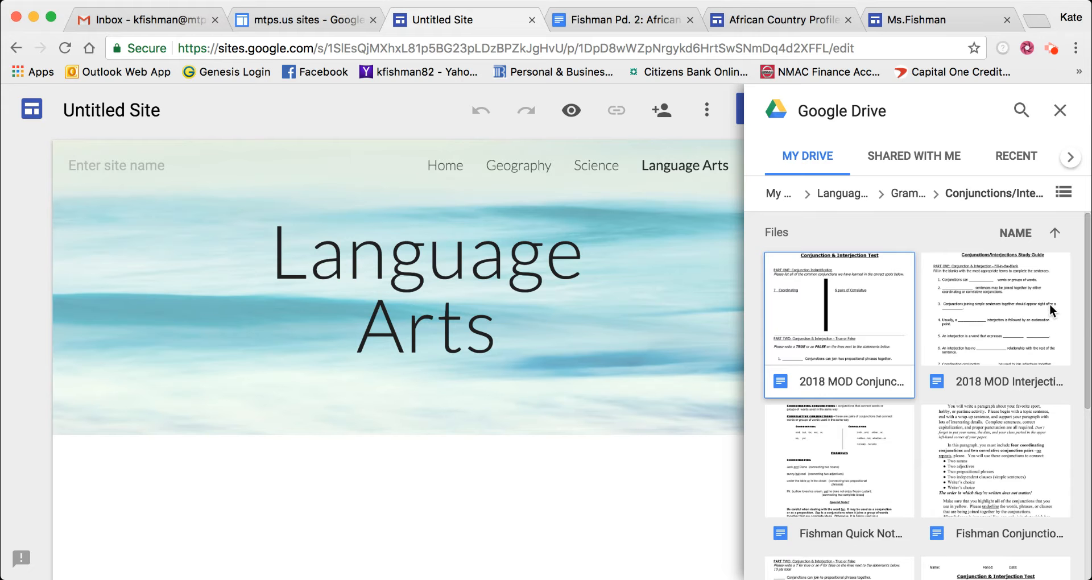
{"action": "left_click_drag", "start_coordinate": [1083, 313], "coordinate": [1084, 518]}
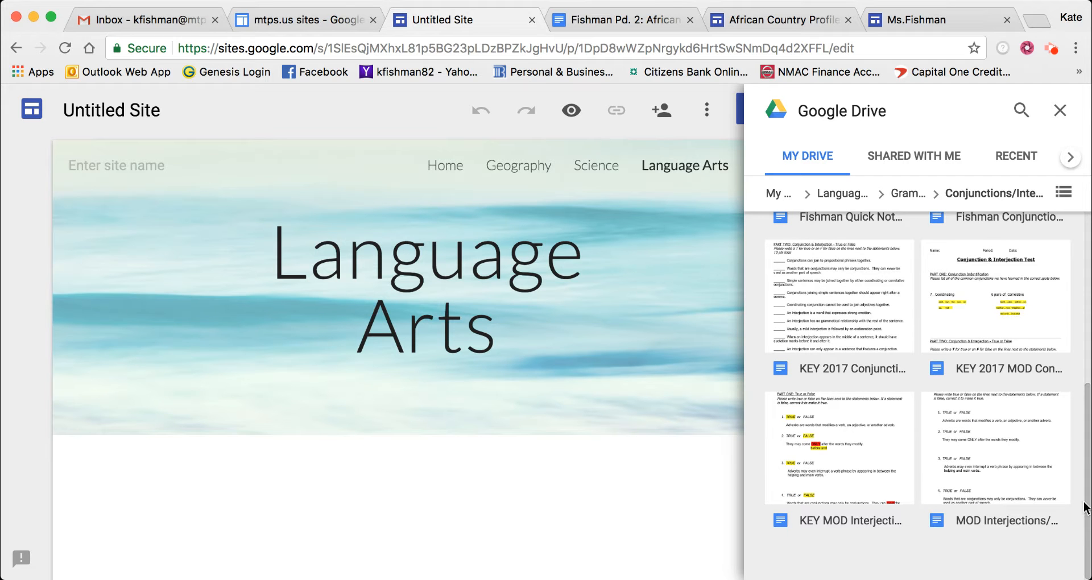
{"action": "left_click_drag", "start_coordinate": [1087, 511], "coordinate": [1087, 400]}
{"action": "scroll", "coordinate": [993, 390], "scroll_direction": "up", "scroll_amount": 3}
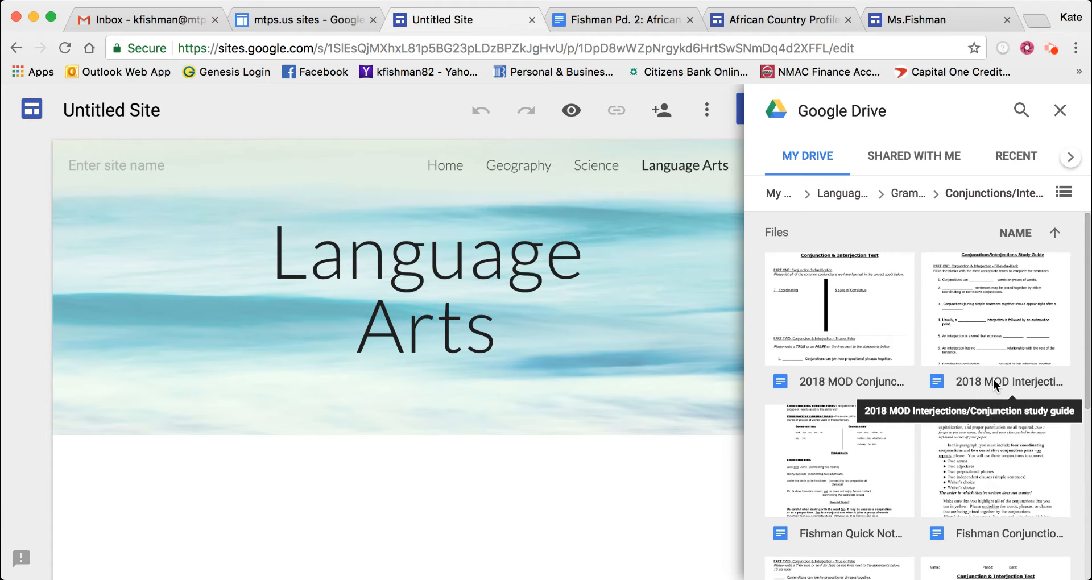
{"action": "left_click", "coordinate": [993, 378]}
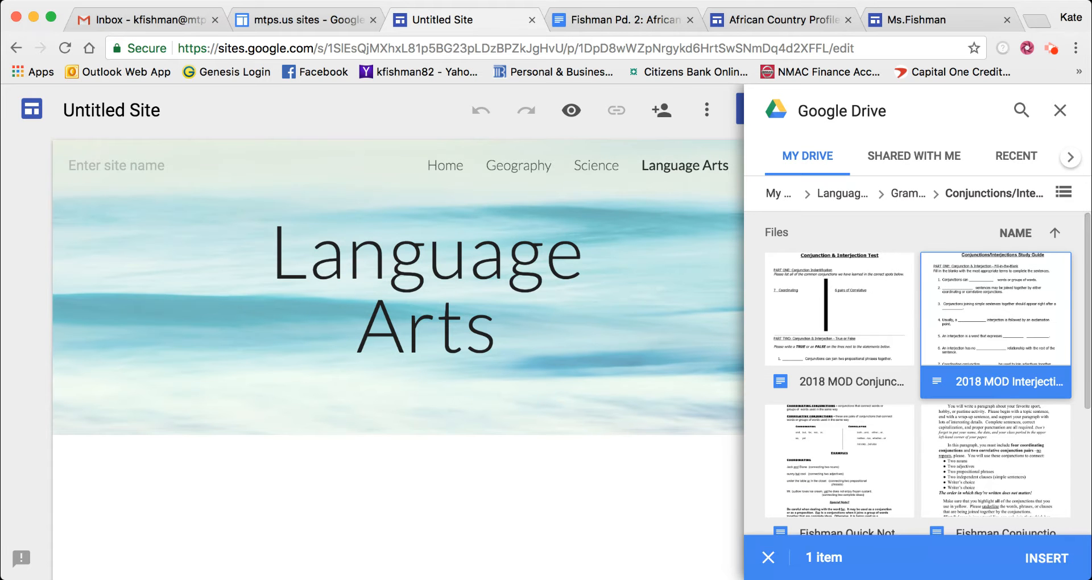
{"action": "left_click", "coordinate": [1048, 561]}
{"action": "left_click_drag", "start_coordinate": [853, 316], "coordinate": [858, 339]}
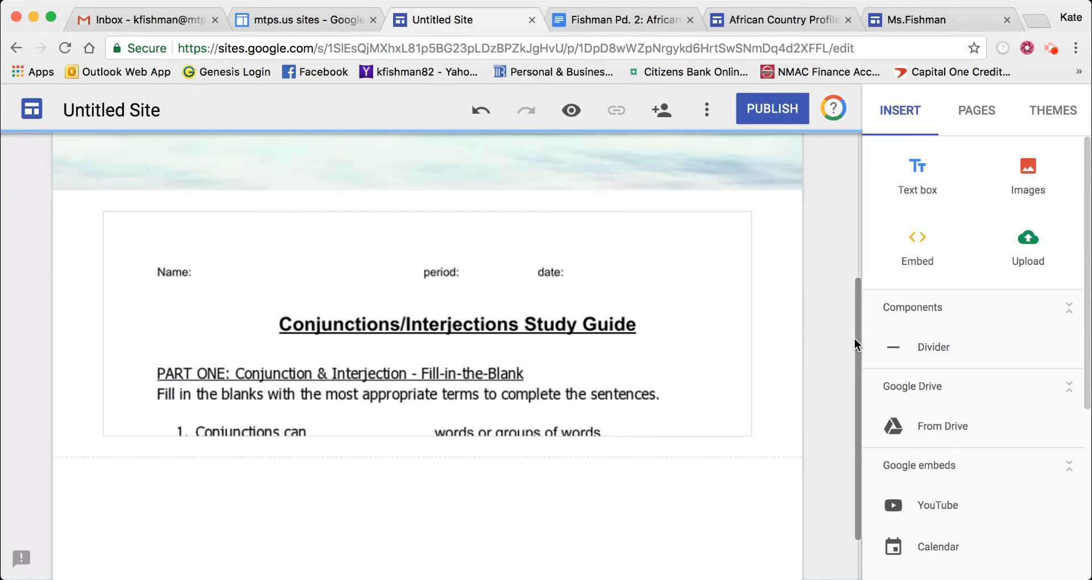
- Search YouTube for "conjunction junction" to find a video for the Language Arts page
{"action": "left_click_drag", "start_coordinate": [855, 339], "coordinate": [858, 408]}
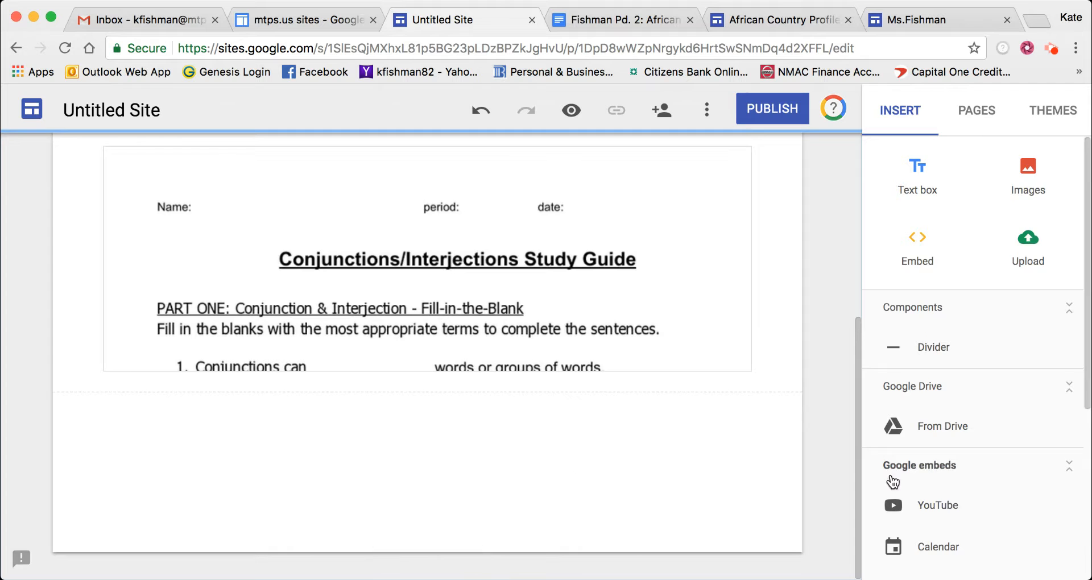
{"action": "left_click", "coordinate": [940, 504]}
{"action": "left_click", "coordinate": [352, 242]}
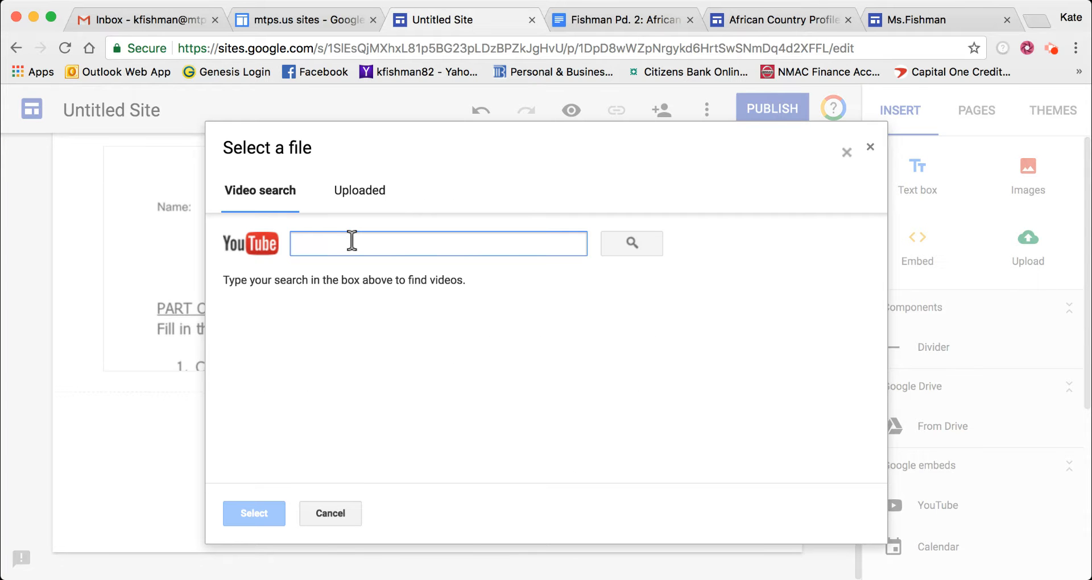
{"action": "type", "text": "conjunc"}
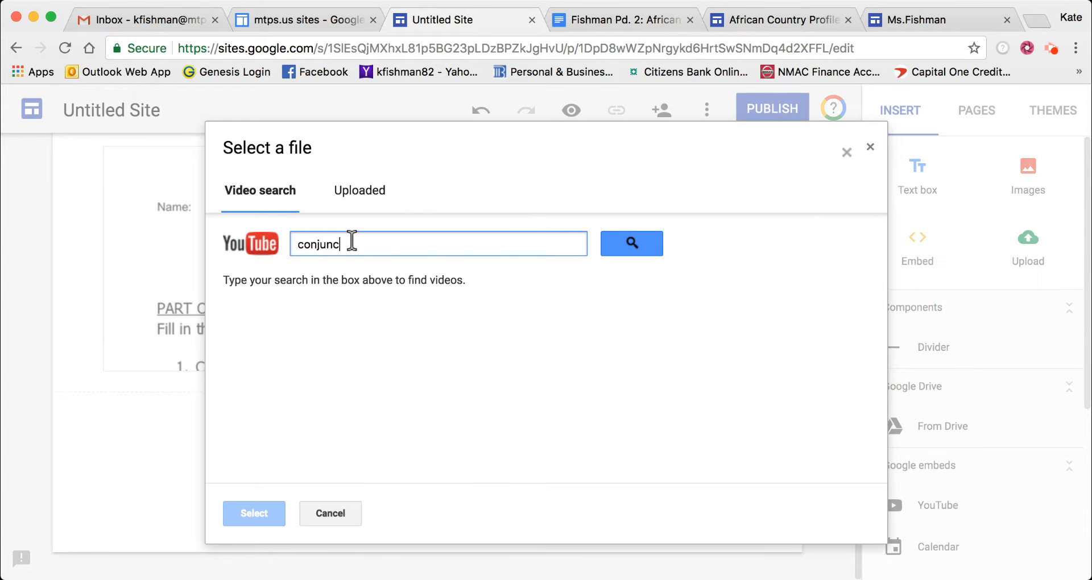
{"action": "type", "text": "tion junction"}
{"action": "key", "text": "Return"}
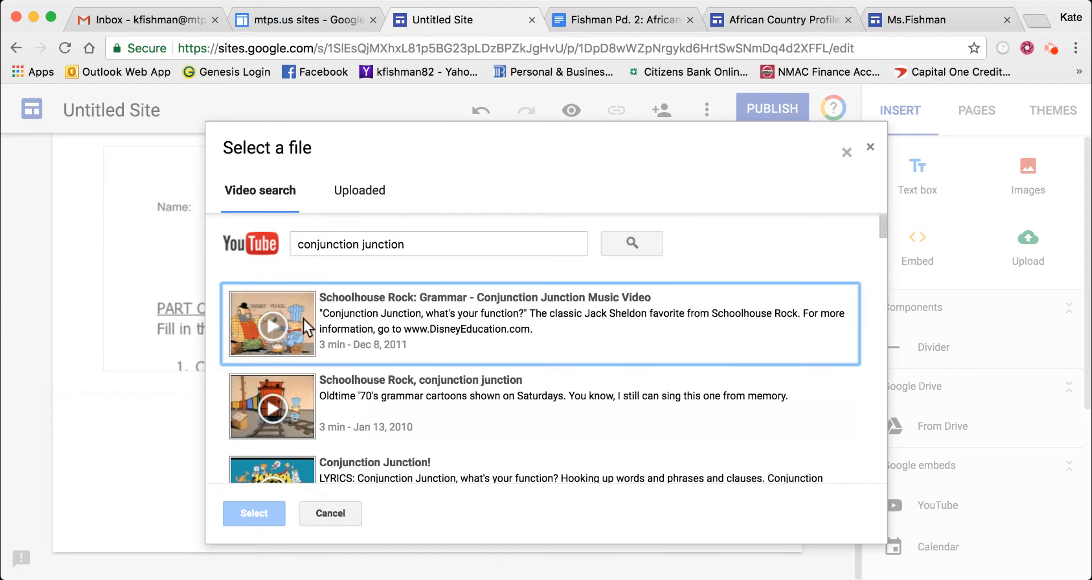
- Add the "Schoolhouse Rock: Grammar - Conjunction Junction Music Video" below the study guide on the Language Arts page
{"action": "left_click", "coordinate": [348, 320]}
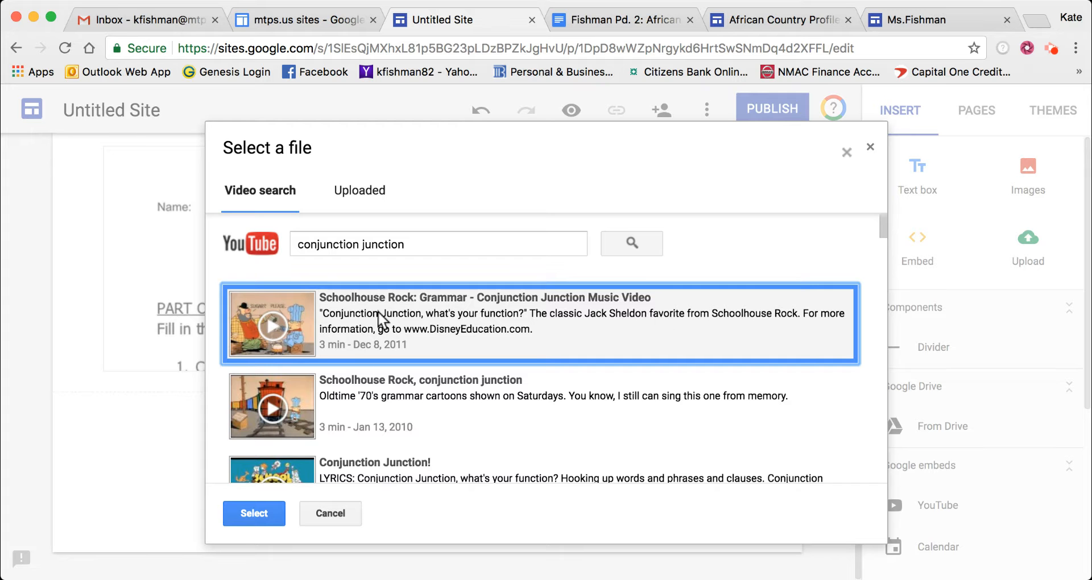
{"action": "left_click", "coordinate": [252, 514]}
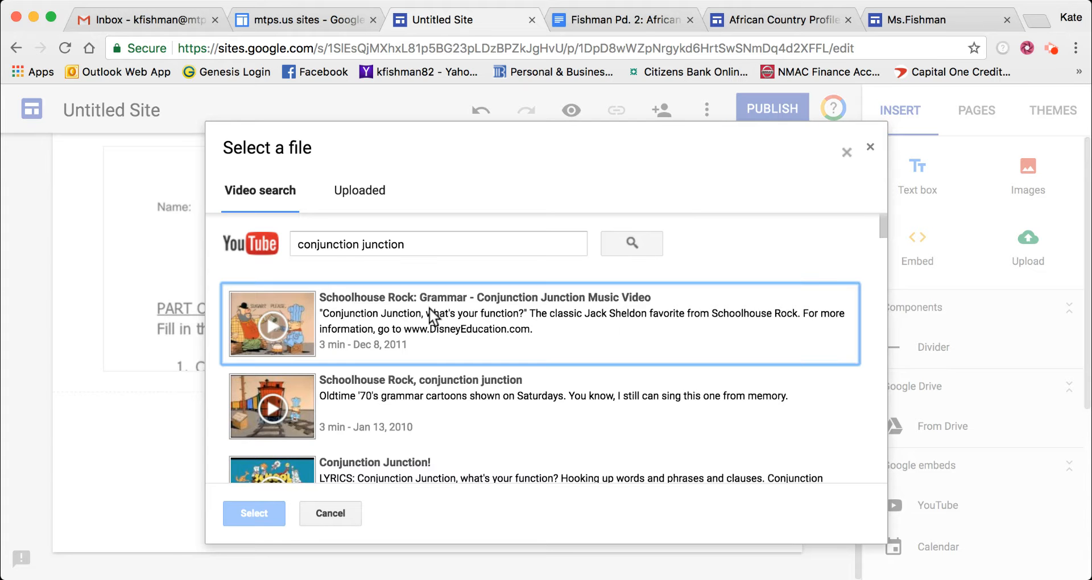
{"action": "left_click", "coordinate": [429, 313]}
{"action": "left_click", "coordinate": [260, 514]}
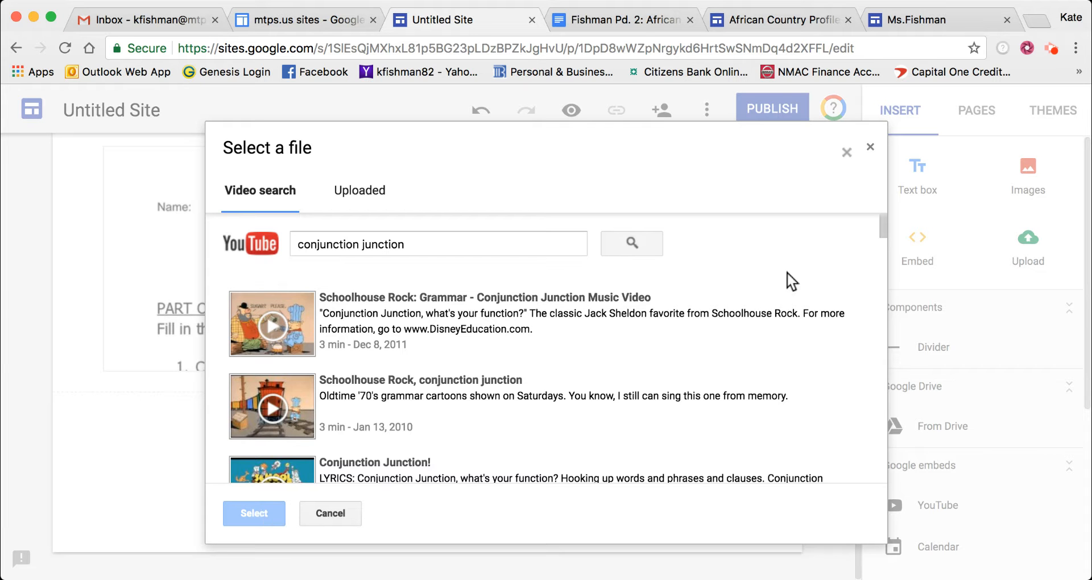
{"action": "mouse_move", "coordinate": [883, 225]}
{"action": "left_mouse_down"}
{"action": "mouse_move", "coordinate": [882, 276]}
{"action": "mouse_move", "coordinate": [877, 208]}
{"action": "left_mouse_up"}
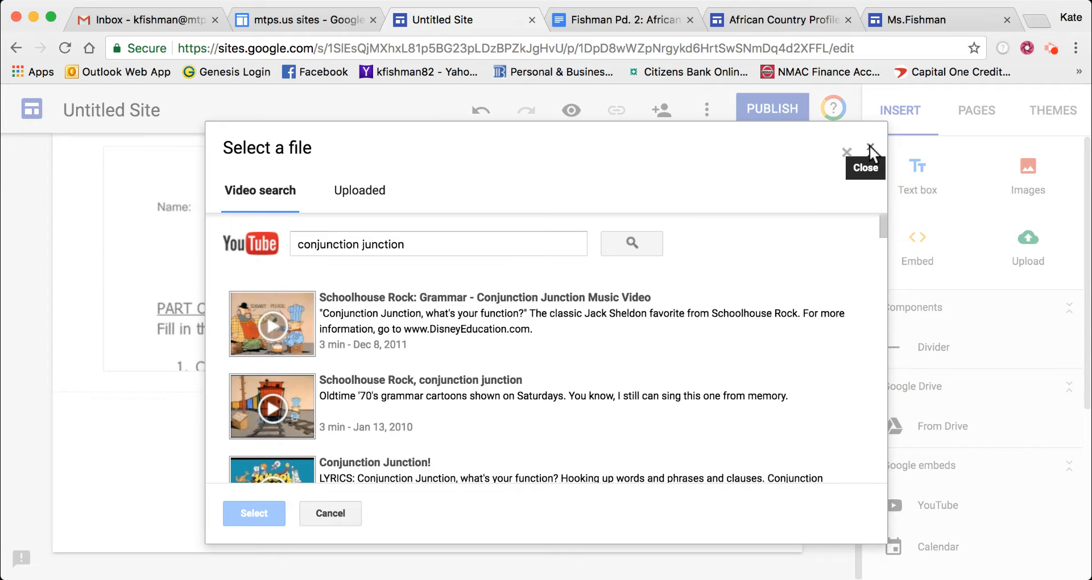
{"action": "left_click", "coordinate": [365, 196]}
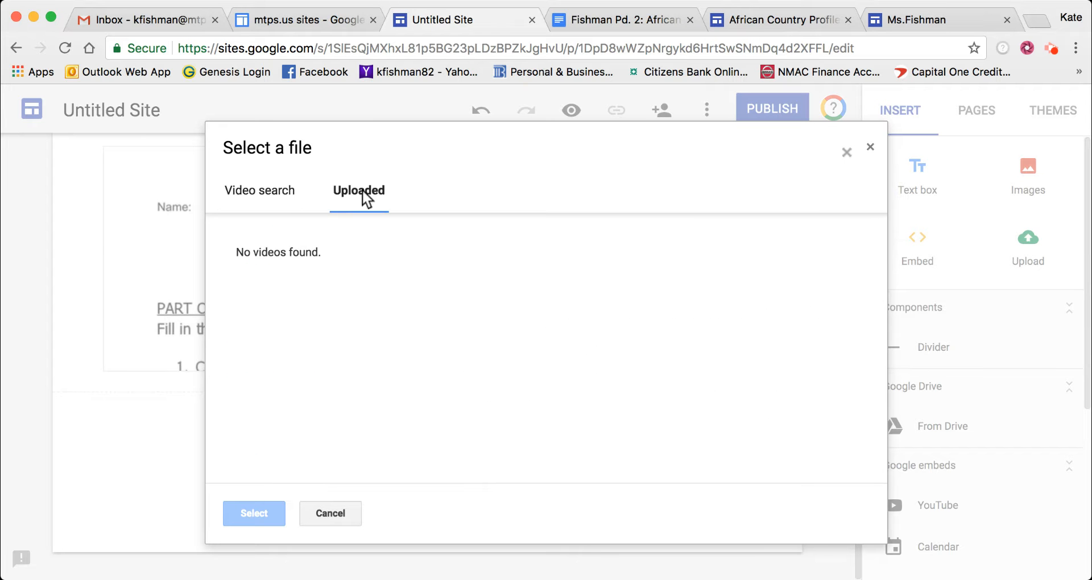
{"action": "left_click", "coordinate": [273, 195]}
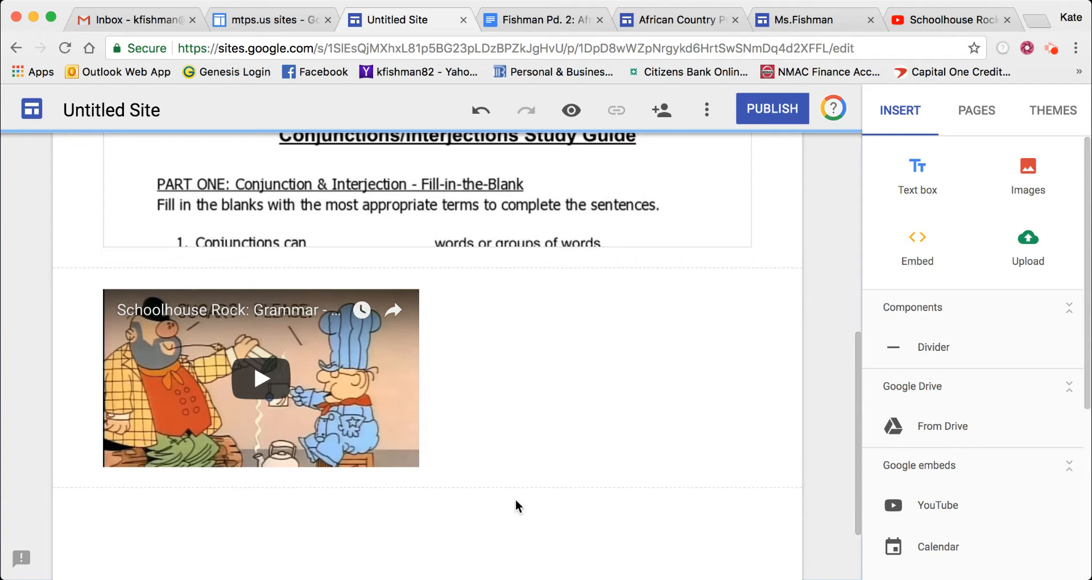
- Copy the share link of the "Schoolhouse Rock: Grammar - Conjunction Junction Music Video" from YouTube for embedding by URL
{"action": "left_click_drag", "start_coordinate": [856, 365], "coordinate": [857, 412]}
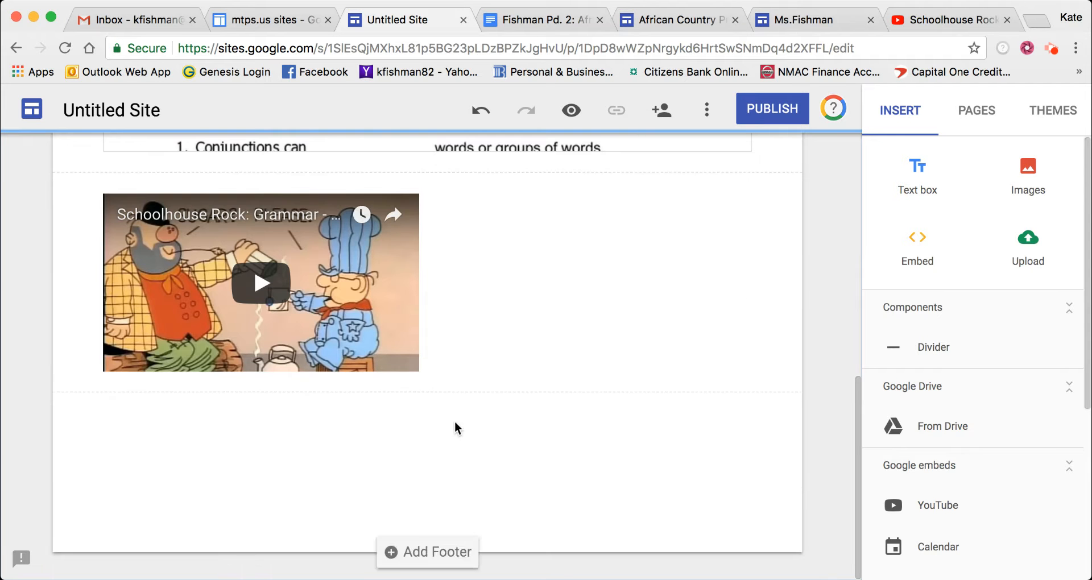
{"action": "left_click", "coordinate": [918, 255]}
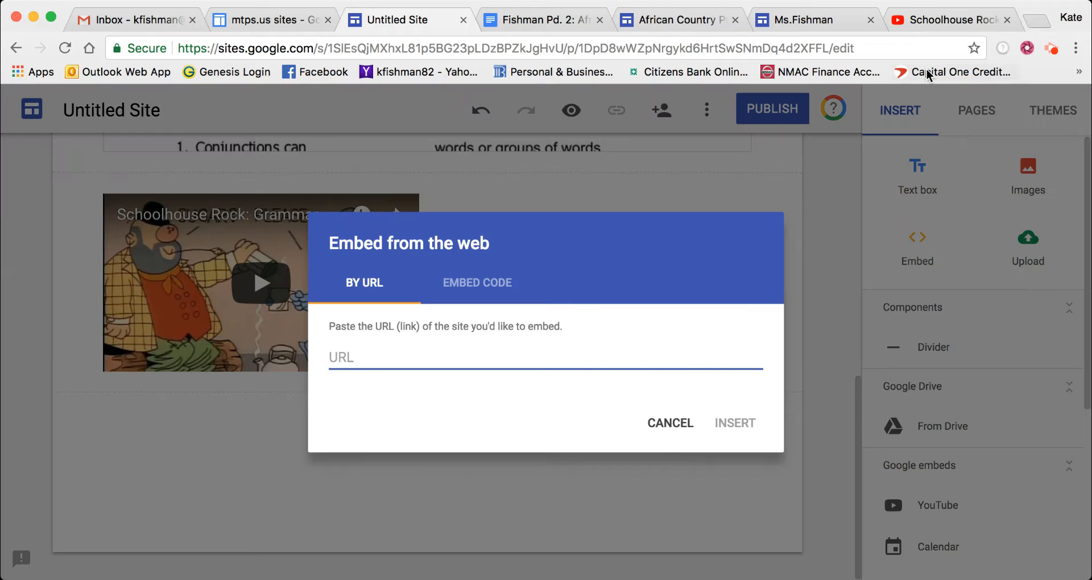
{"action": "left_click", "coordinate": [934, 19]}
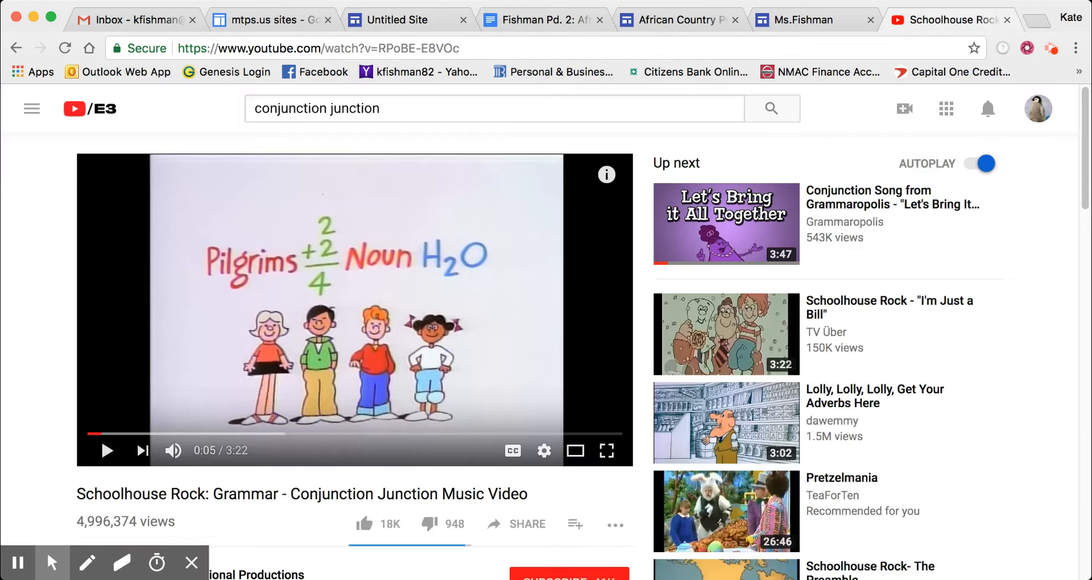
{"action": "left_click_drag", "start_coordinate": [1088, 166], "coordinate": [1088, 206]}
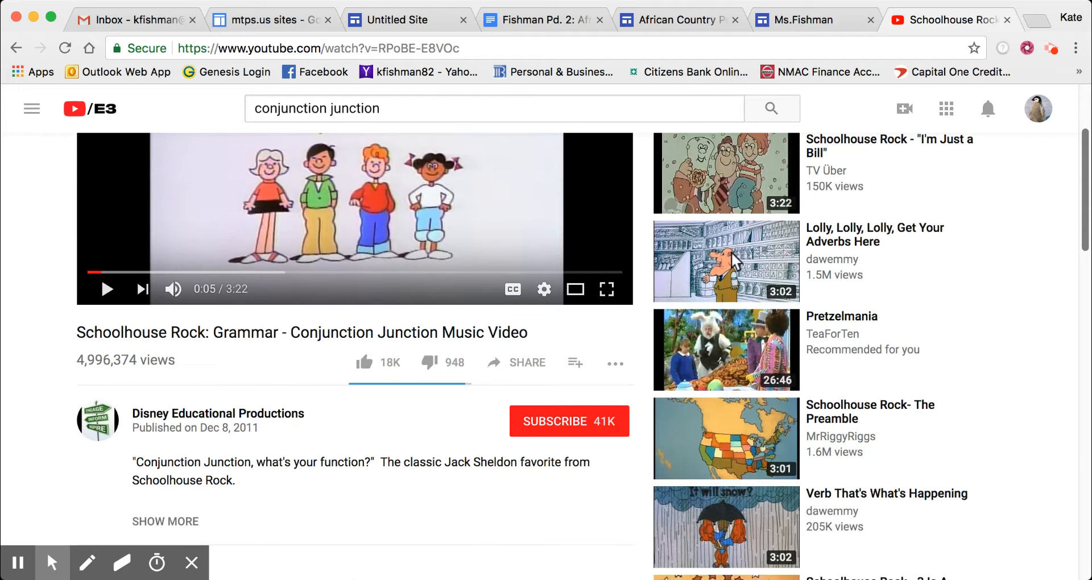
{"action": "left_click", "coordinate": [611, 364]}
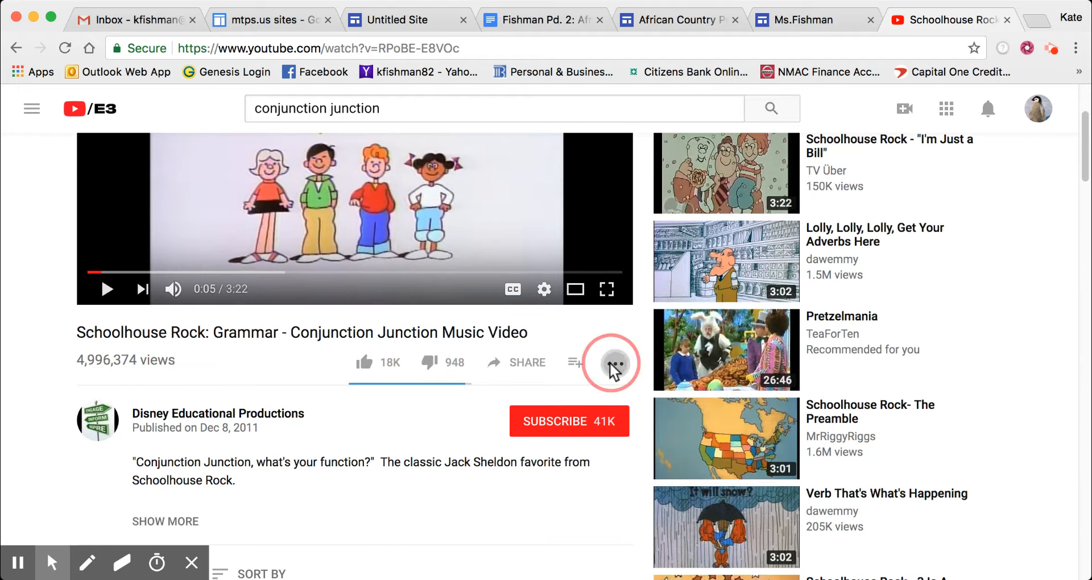
{"action": "left_click", "coordinate": [536, 364]}
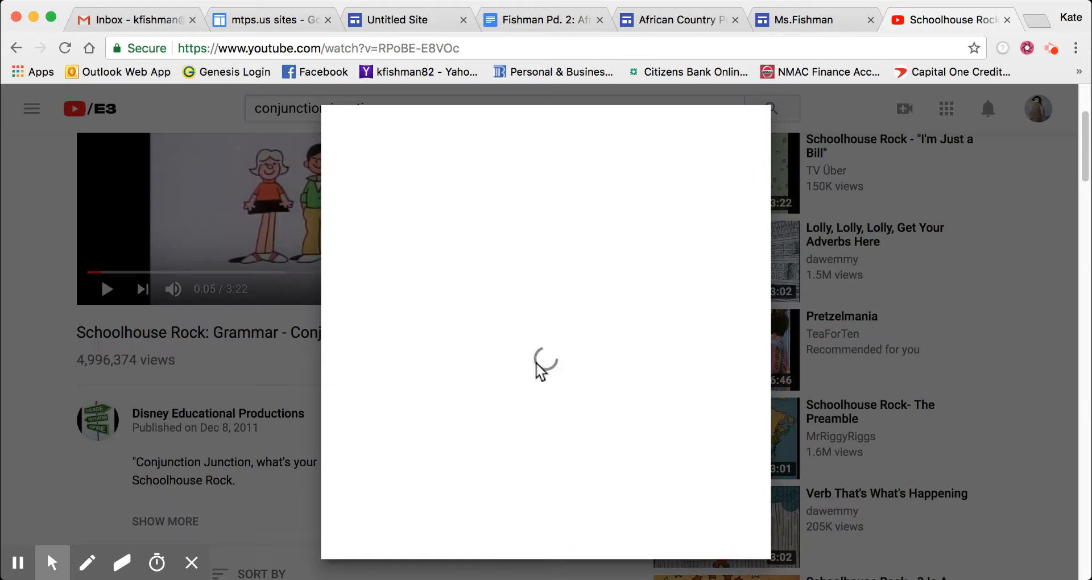
{"action": "left_click", "coordinate": [708, 249]}
{"action": "left_click", "coordinate": [434, 21]}
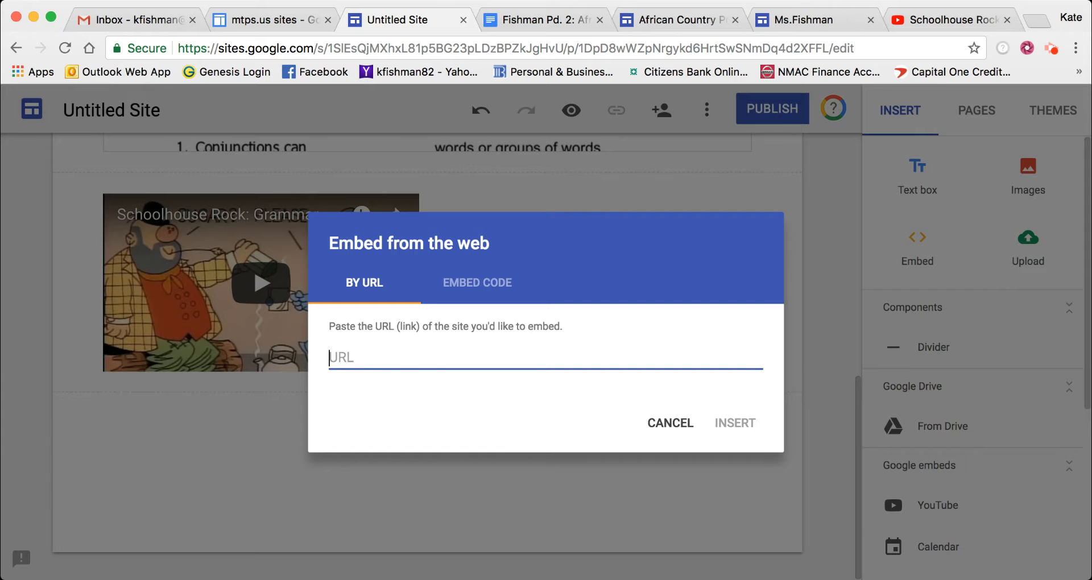
{"action": "key", "text": "super+v"}
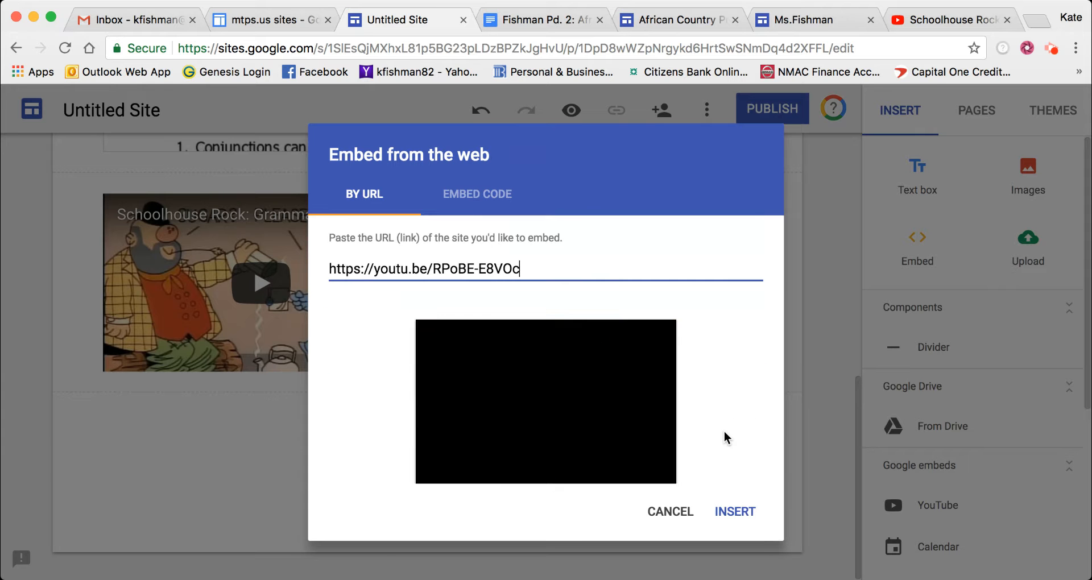
{"action": "left_click", "coordinate": [738, 513]}
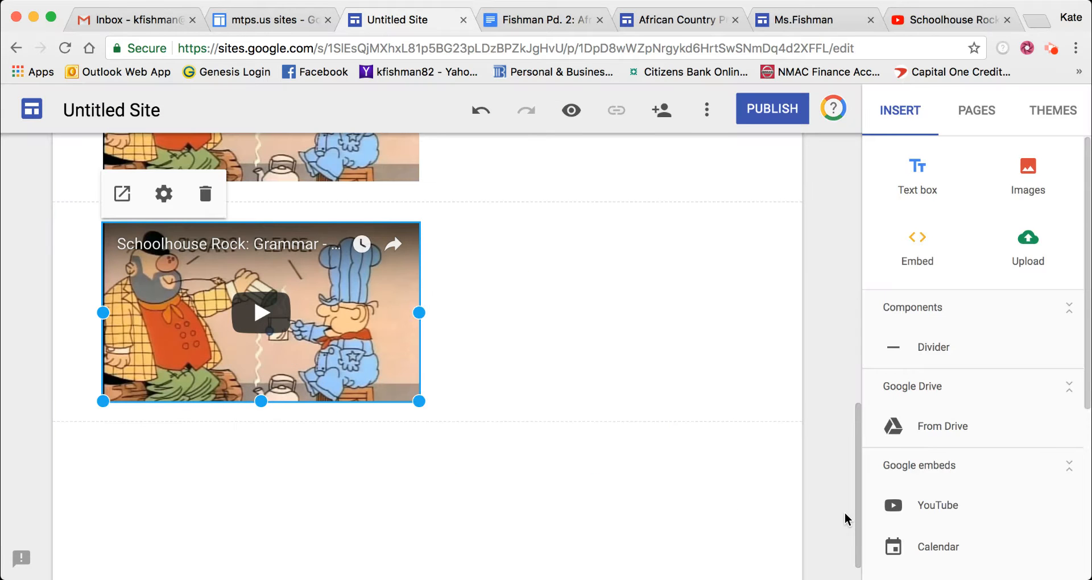
- Delete the duplicate Conjunction Junction video, the lower one on the Language Arts page
{"action": "left_click_drag", "start_coordinate": [858, 529], "coordinate": [865, 496]}
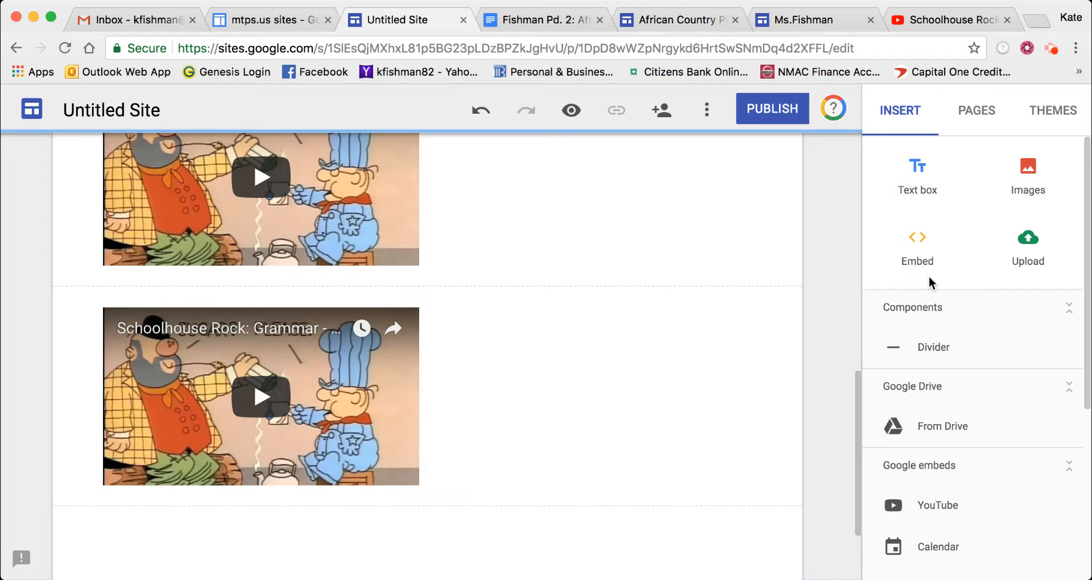
{"action": "mouse_move", "coordinate": [859, 443]}
{"action": "left_mouse_down"}
{"action": "mouse_move", "coordinate": [859, 342]}
{"action": "mouse_move", "coordinate": [866, 444]}
{"action": "left_mouse_up"}
{"action": "left_click", "coordinate": [326, 349]}
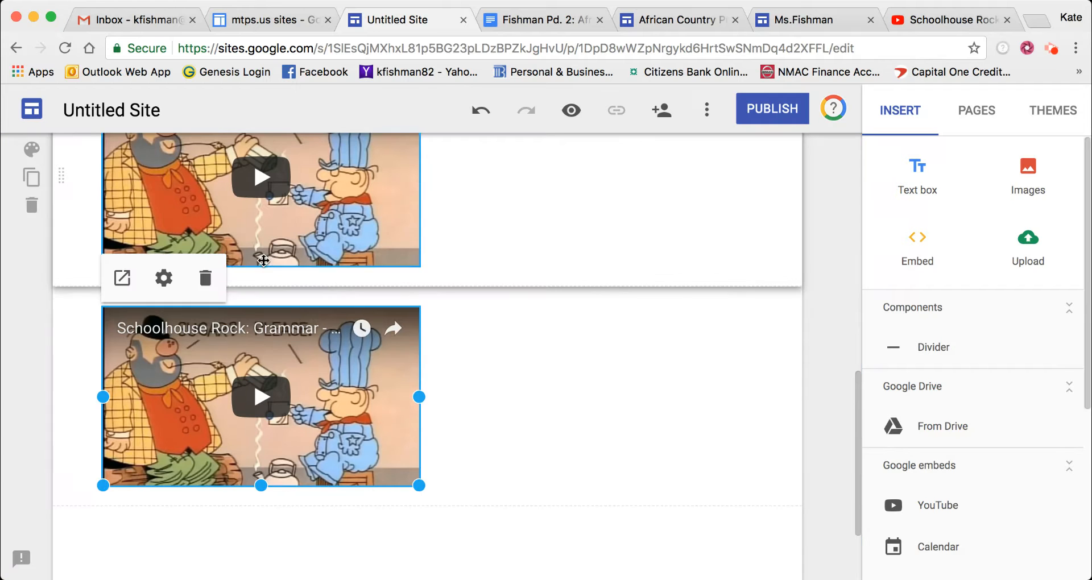
{"action": "left_click", "coordinate": [205, 278]}
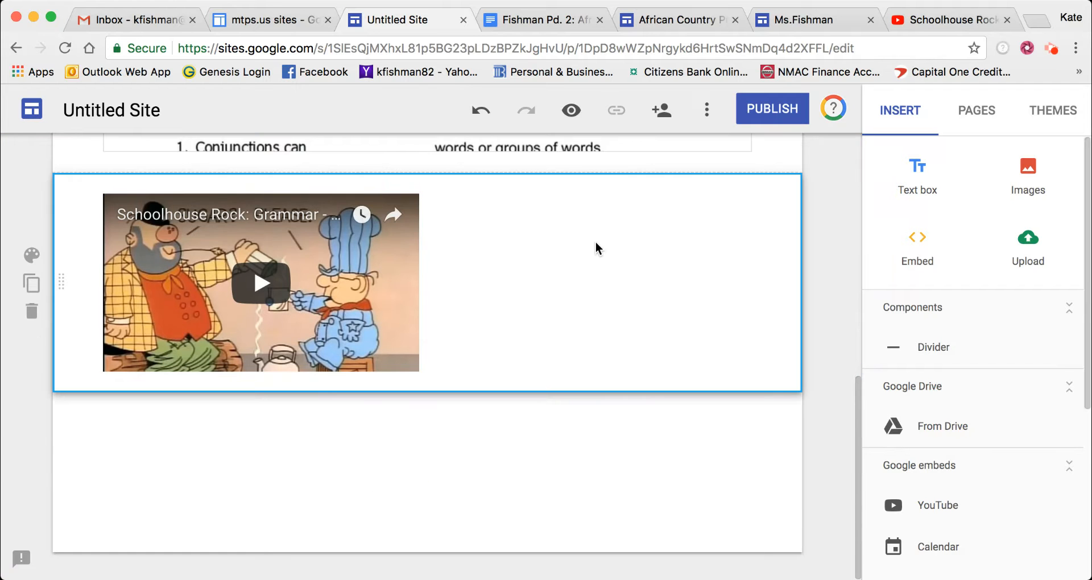
- Start publishing the site, entering the teacher's title and surname separated by a period and followed by 2018-2019 as the web address
{"action": "left_click", "coordinate": [857, 496]}
{"action": "left_click_drag", "start_coordinate": [857, 497], "coordinate": [835, 219]}
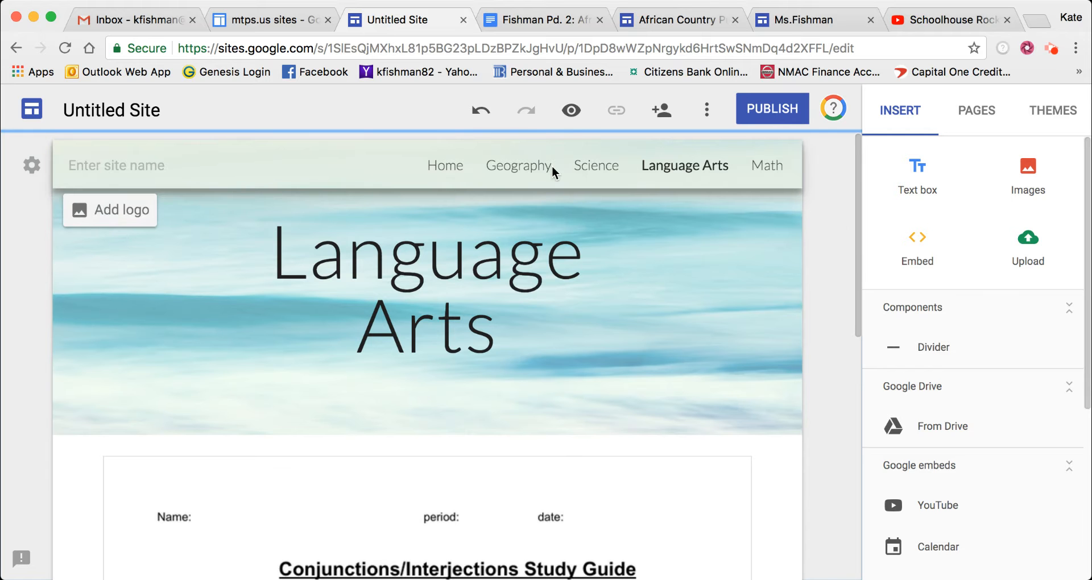
{"action": "left_click", "coordinate": [763, 113]}
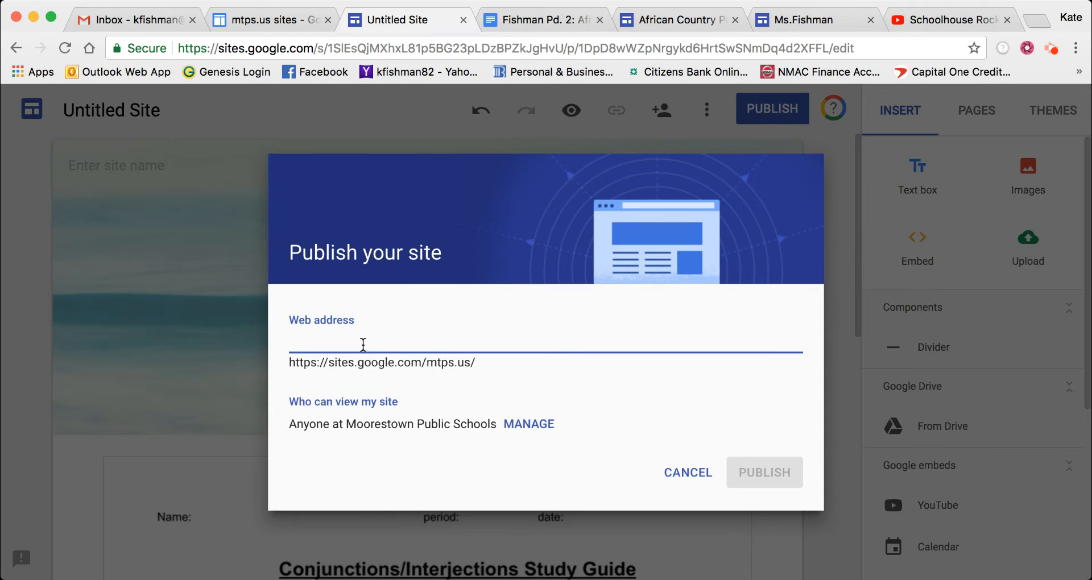
{"action": "type", "text": "ms"}
{"action": "type", "text": "."}
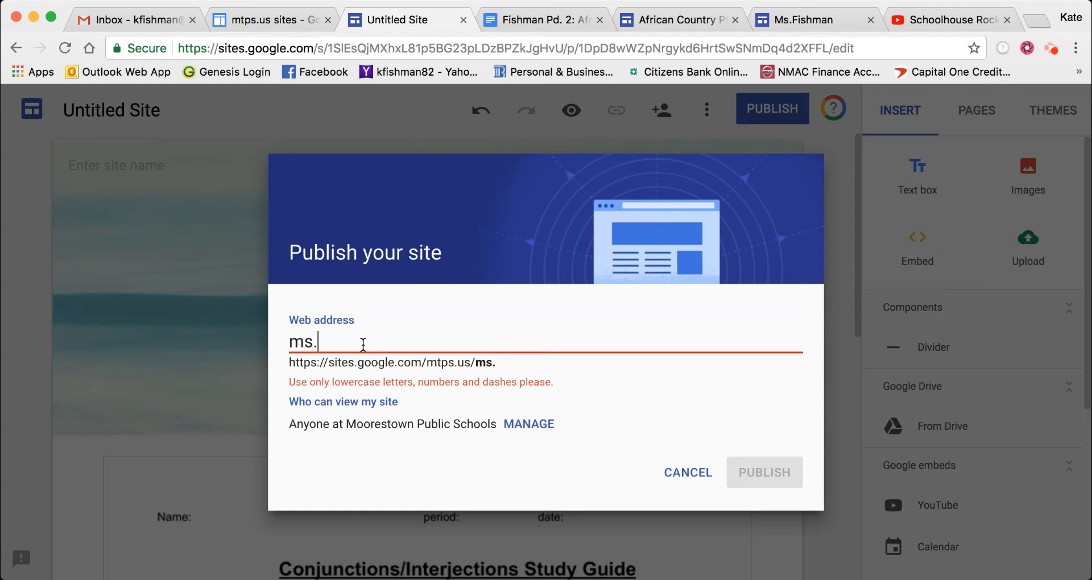
{"action": "type", "text": "fishm"}
{"action": "key", "text": "BackSpace"}
{"action": "type", "text": "hma"}
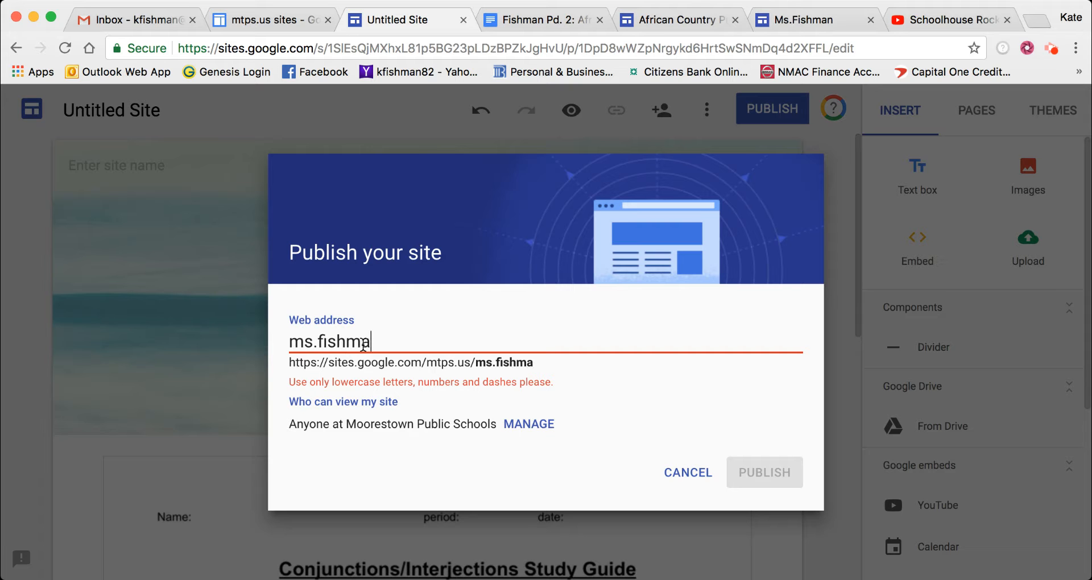
{"action": "type", "text": "n20182"}
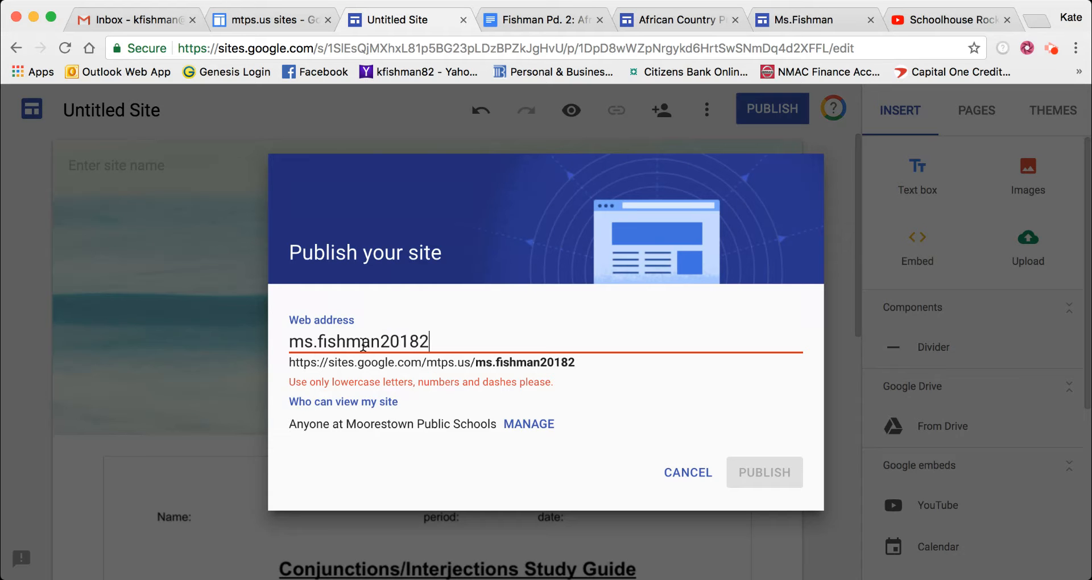
{"action": "key", "text": "BackSpace"}
{"action": "type", "text": "-2019"}
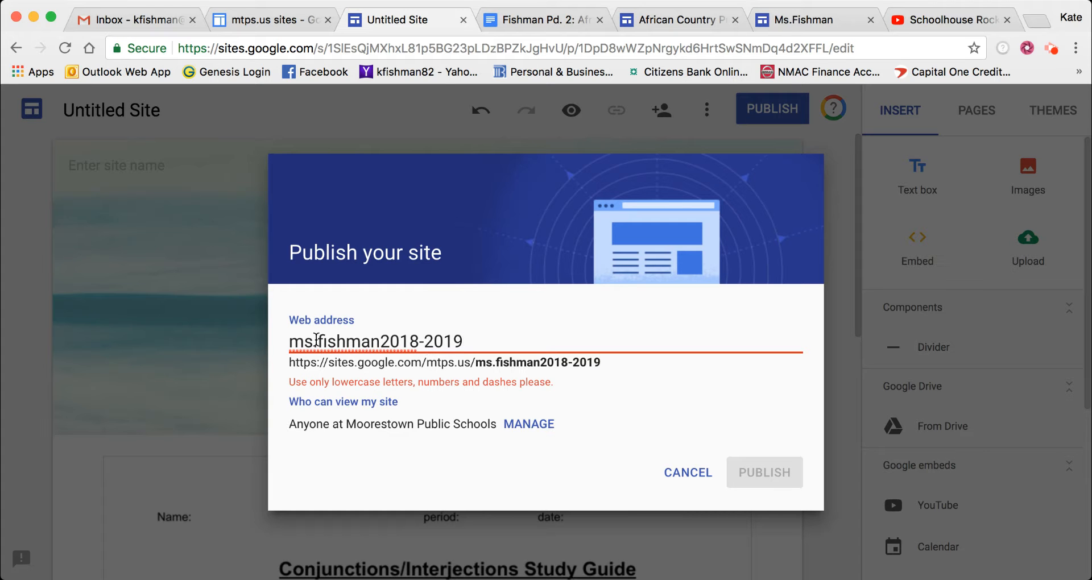
- Remove the period from the web address and publish the site
{"action": "left_click", "coordinate": [317, 340]}
{"action": "key", "text": "BackSpace"}
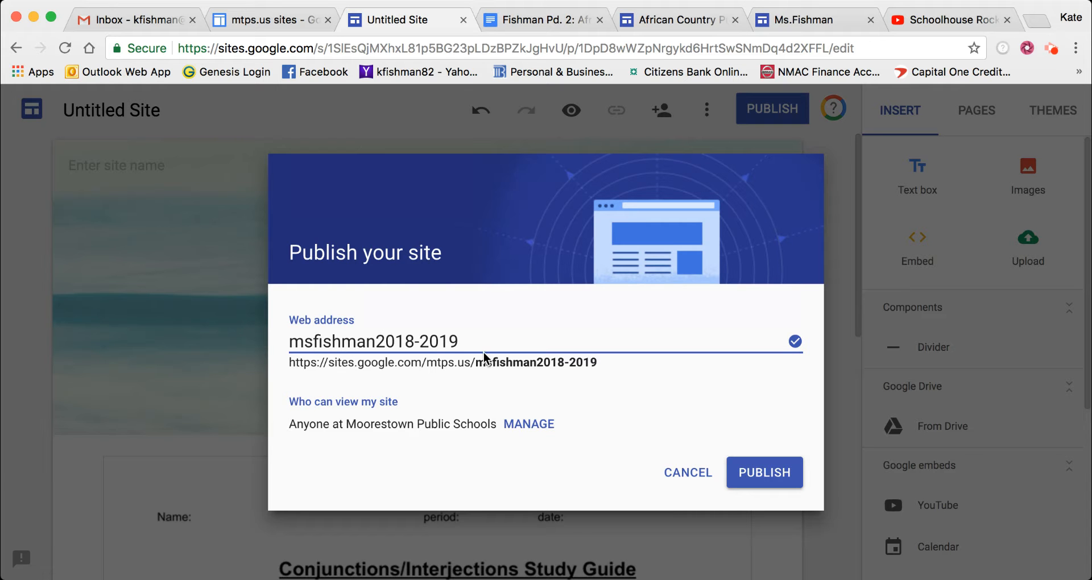
{"action": "left_click", "coordinate": [776, 475]}
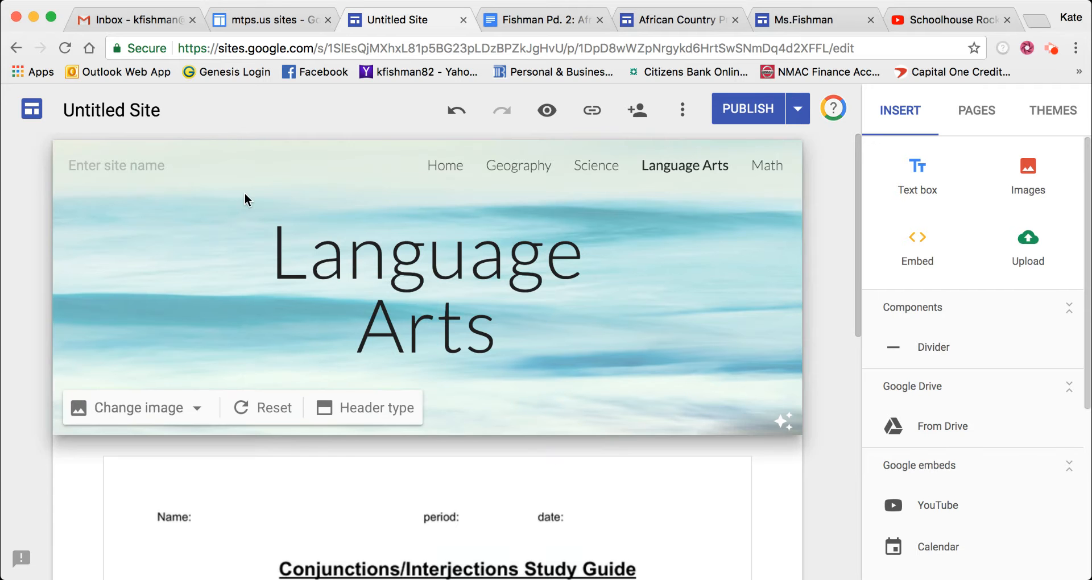
- View the published site and visit its Home, Geography and Science pages
{"action": "left_click", "coordinate": [795, 104]}
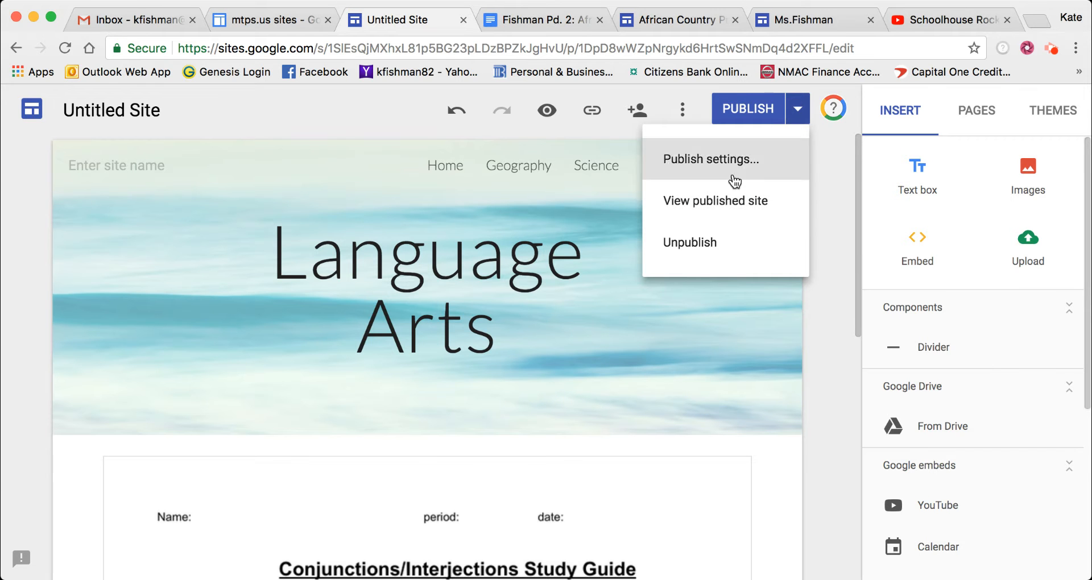
{"action": "left_click", "coordinate": [717, 205]}
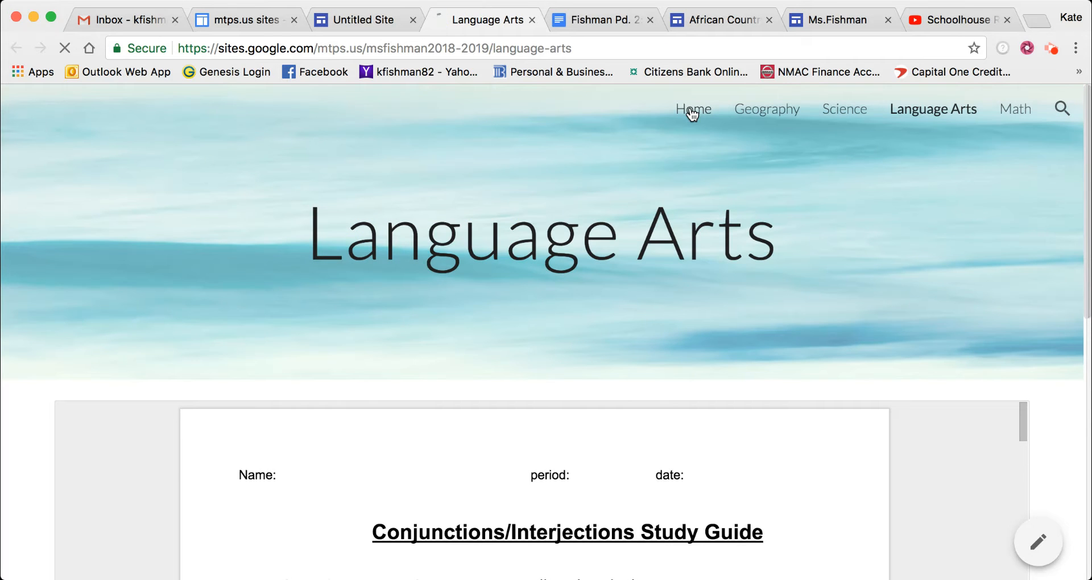
{"action": "left_click", "coordinate": [688, 109]}
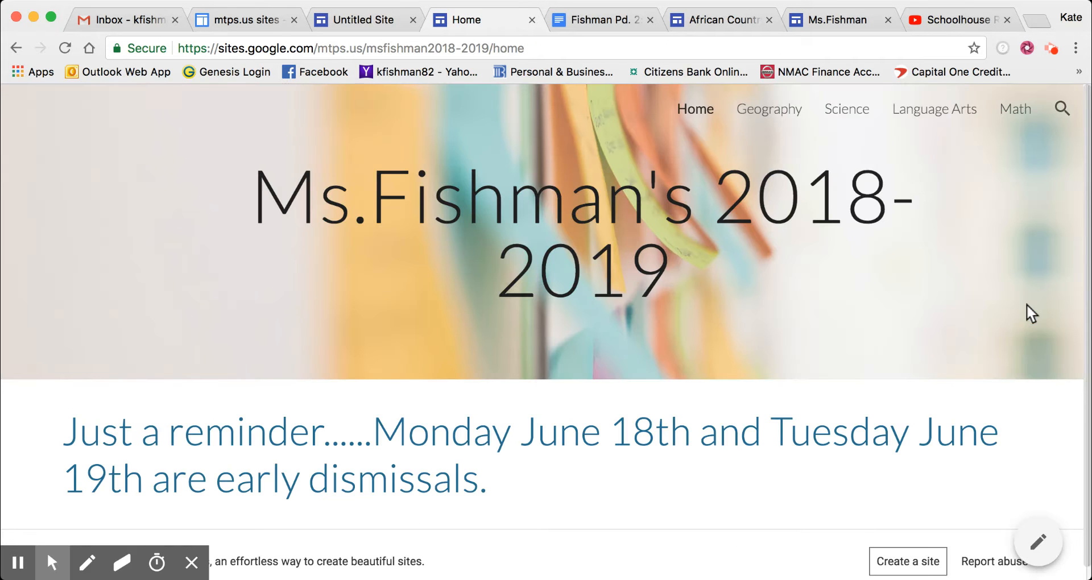
{"action": "mouse_move", "coordinate": [1087, 137]}
{"action": "left_mouse_down"}
{"action": "mouse_move", "coordinate": [1085, 147]}
{"action": "mouse_move", "coordinate": [1084, 133]}
{"action": "left_mouse_up"}
{"action": "left_click", "coordinate": [765, 112]}
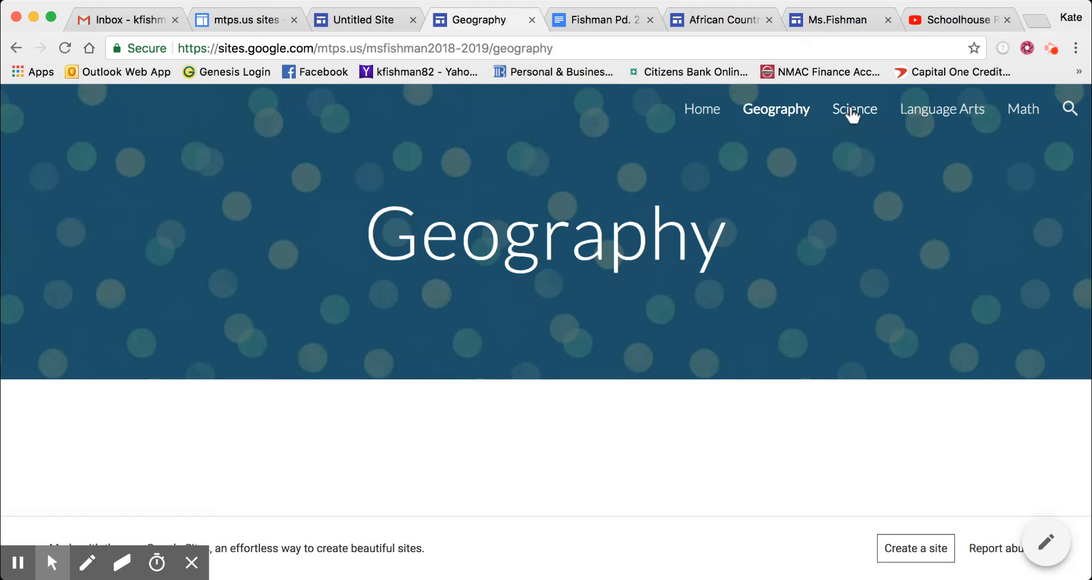
{"action": "left_click", "coordinate": [852, 114]}
- Review the study guide and video on the published Language Arts page, and select the page's web address
{"action": "left_click", "coordinate": [932, 116]}
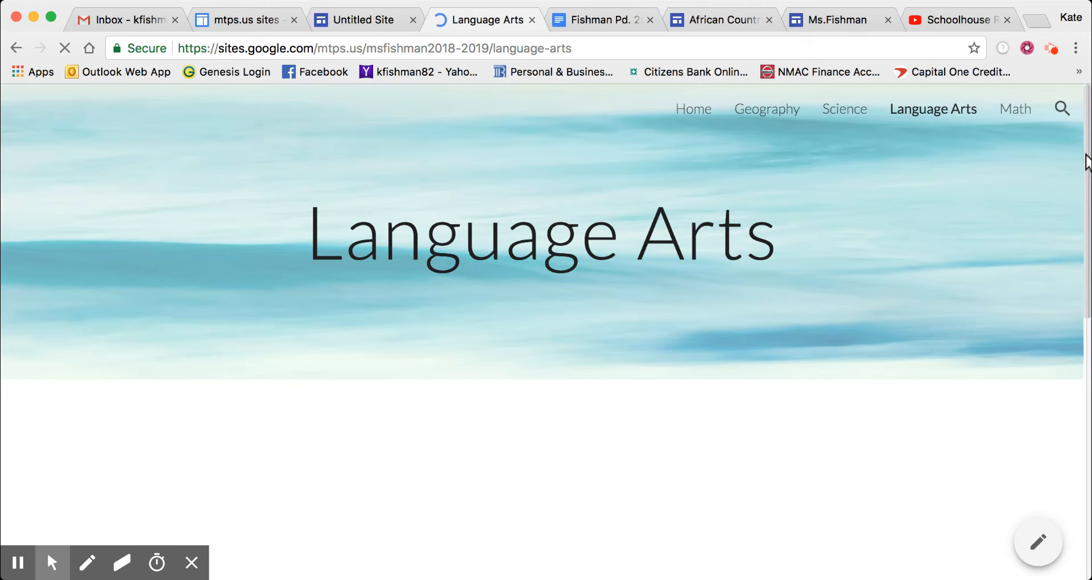
{"action": "scroll", "coordinate": [1087, 162], "scroll_direction": "down", "scroll_amount": 10}
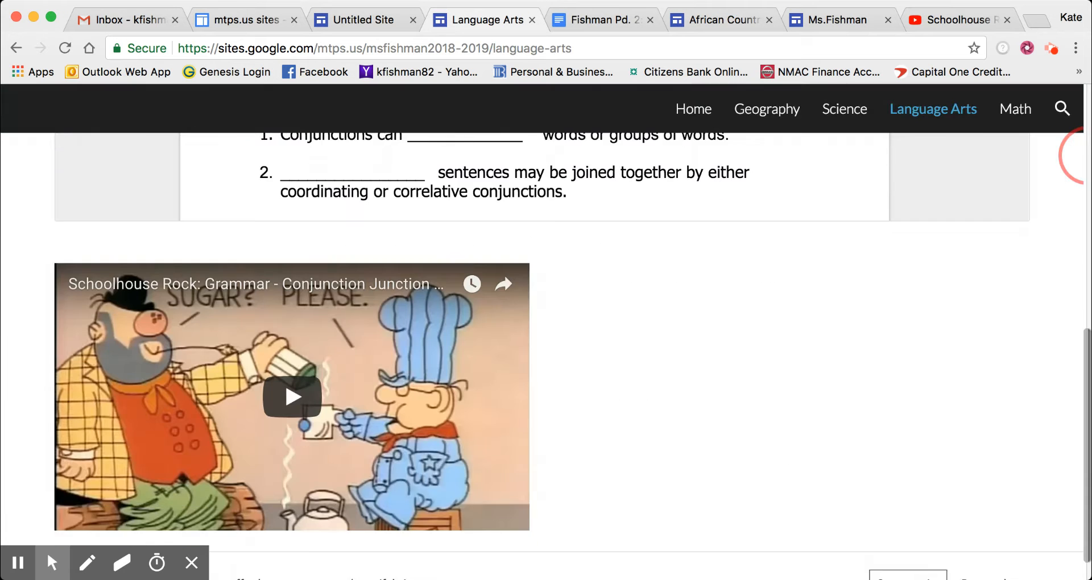
{"action": "scroll", "coordinate": [1084, 156], "scroll_direction": "up", "scroll_amount": 10}
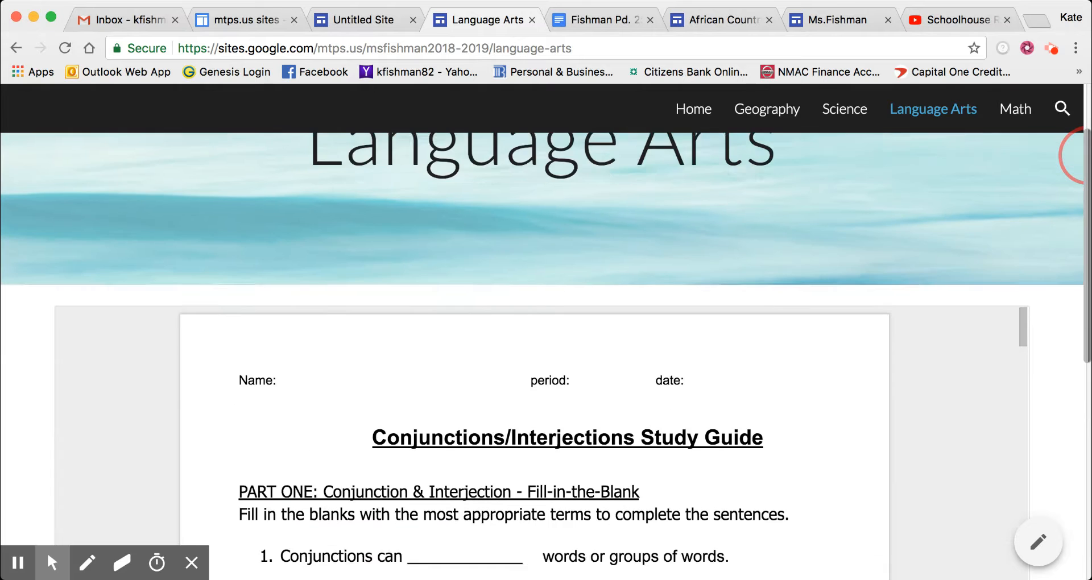
{"action": "left_click_drag", "start_coordinate": [1087, 155], "coordinate": [1088, 122]}
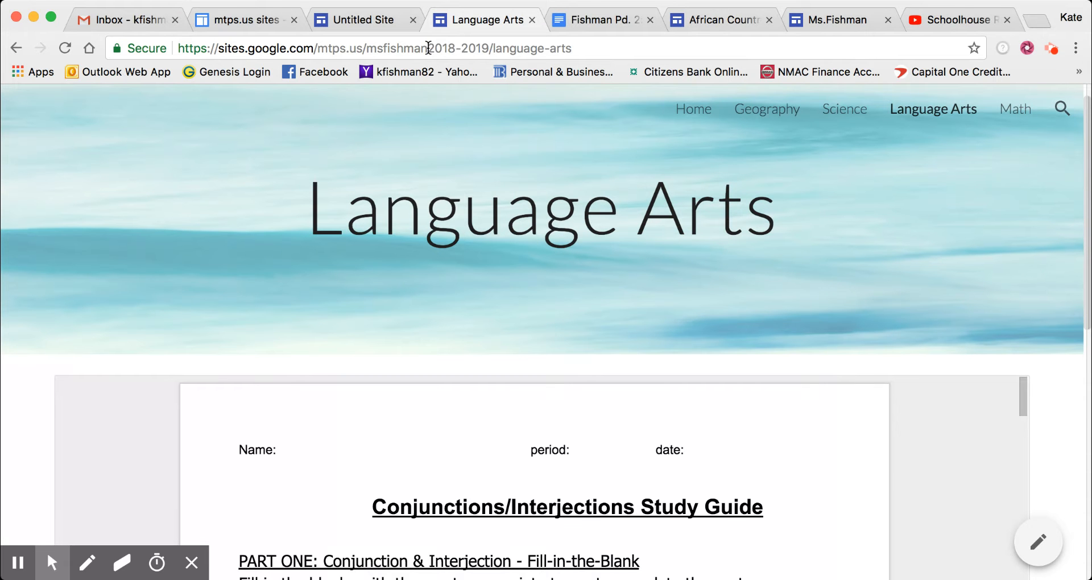
{"action": "left_click", "coordinate": [428, 48]}
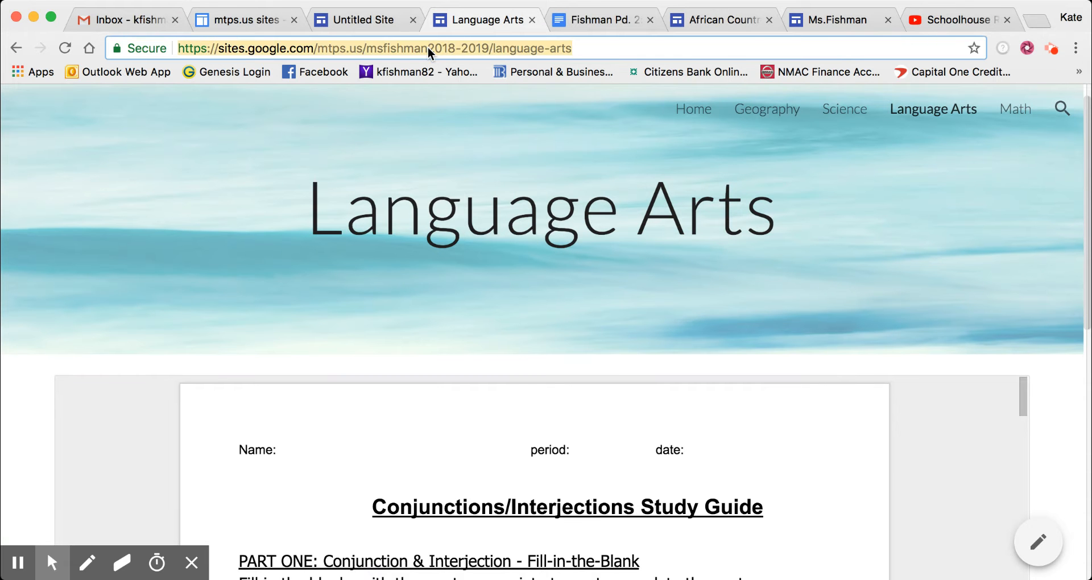
- Return to the site editor, republish the site and open its publish settings
{"action": "left_click", "coordinate": [379, 20]}
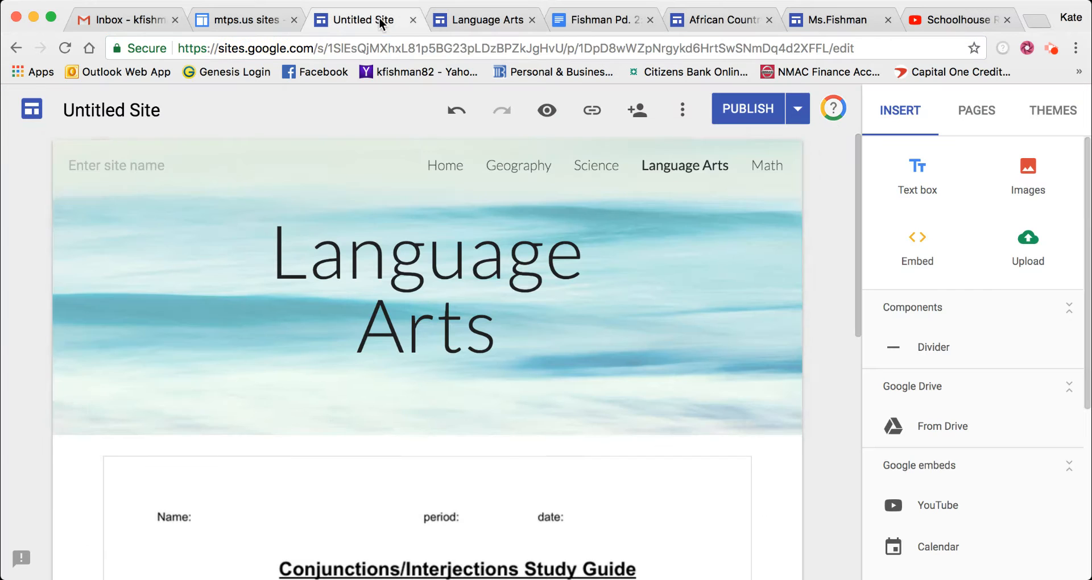
{"action": "left_click", "coordinate": [795, 115]}
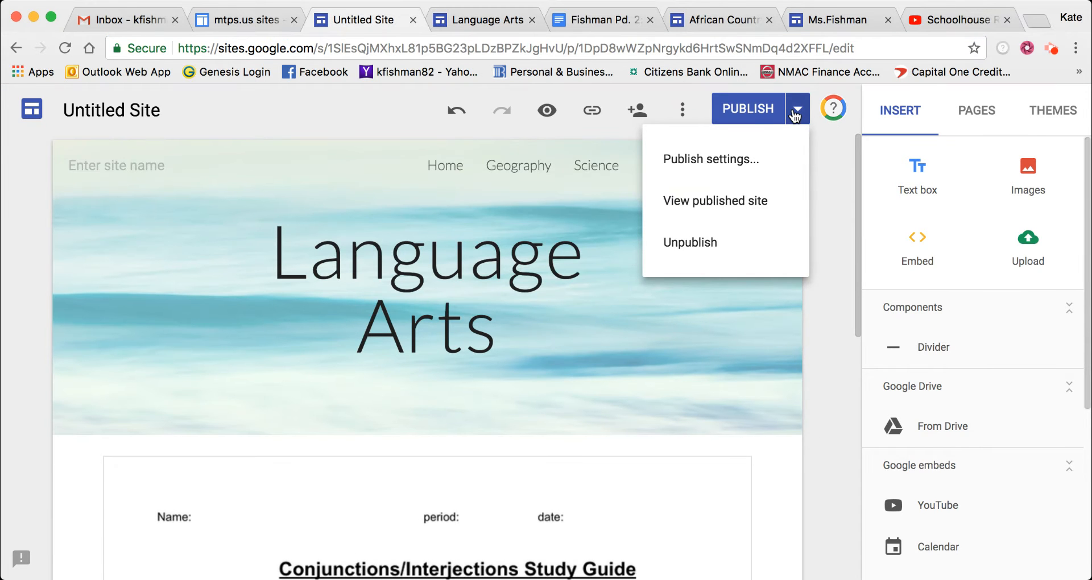
{"action": "left_click", "coordinate": [751, 111]}
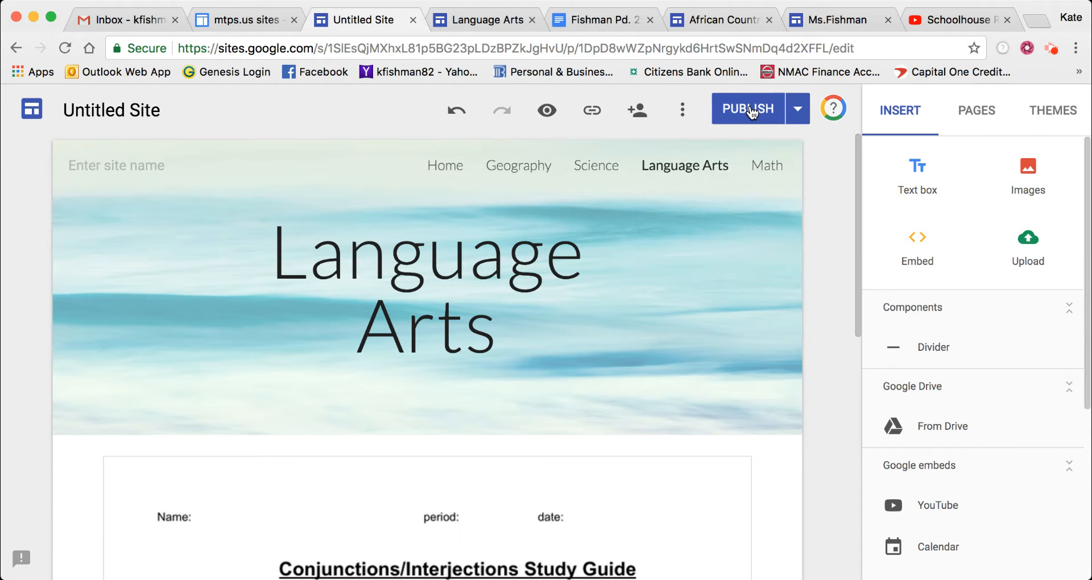
{"action": "left_click", "coordinate": [750, 111]}
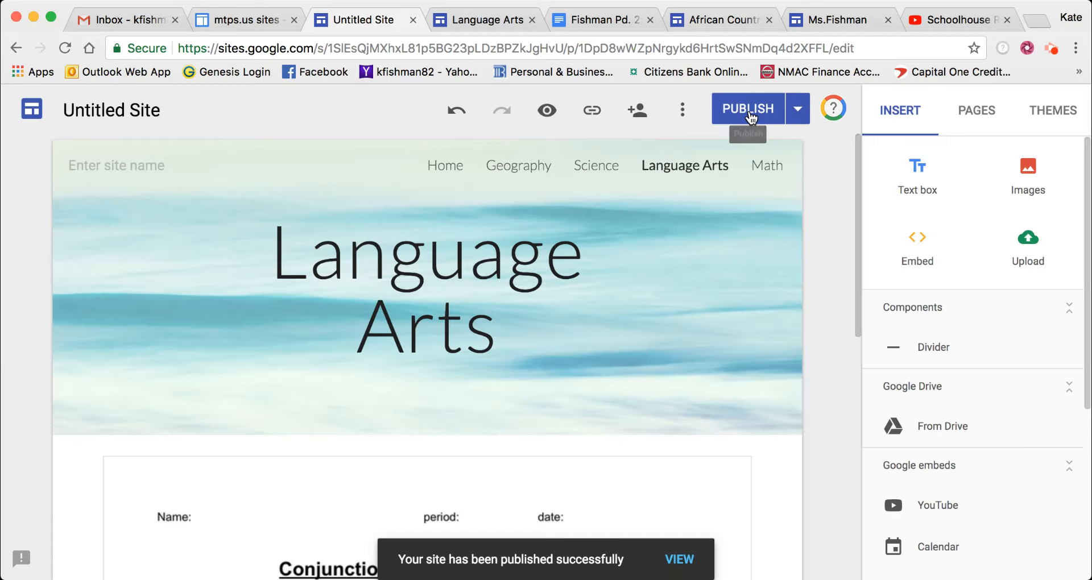
{"action": "left_click", "coordinate": [799, 109]}
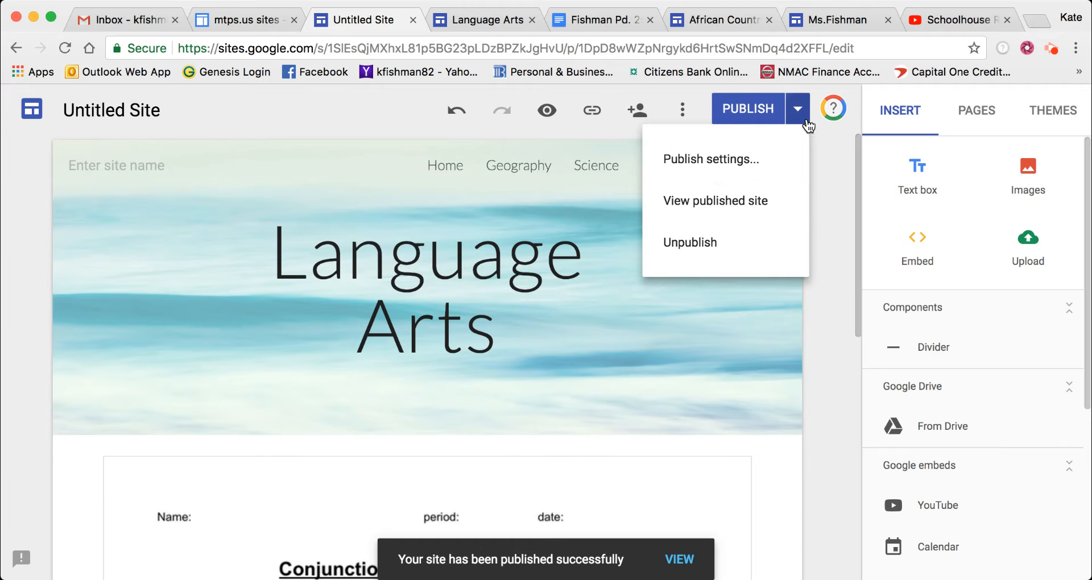
{"action": "left_click", "coordinate": [706, 166]}
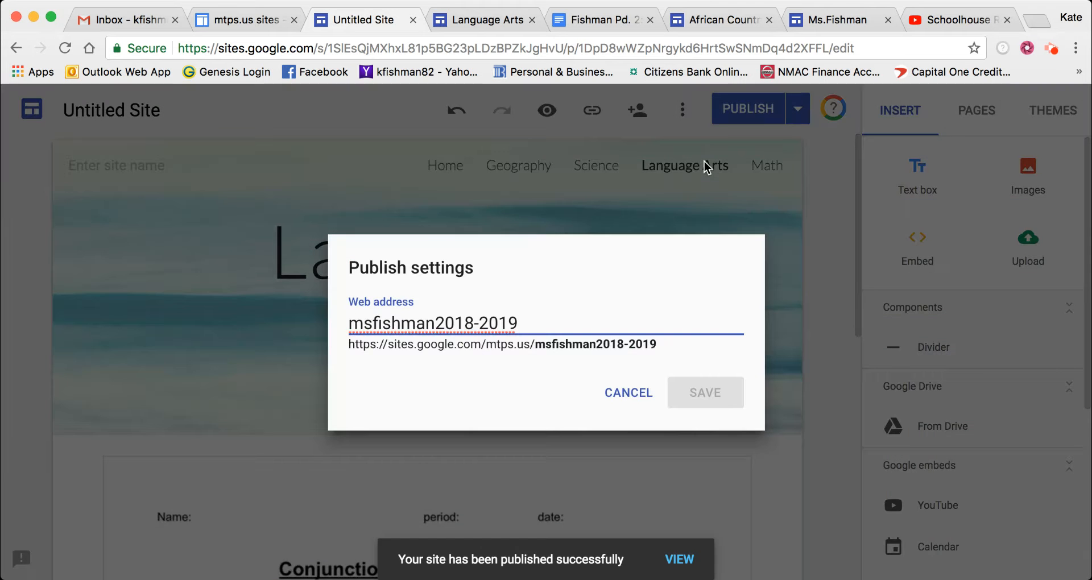
- Highlight the site's full web address in the publish settings, and close the settings without saving
{"action": "left_click_drag", "start_coordinate": [660, 347], "coordinate": [351, 345]}
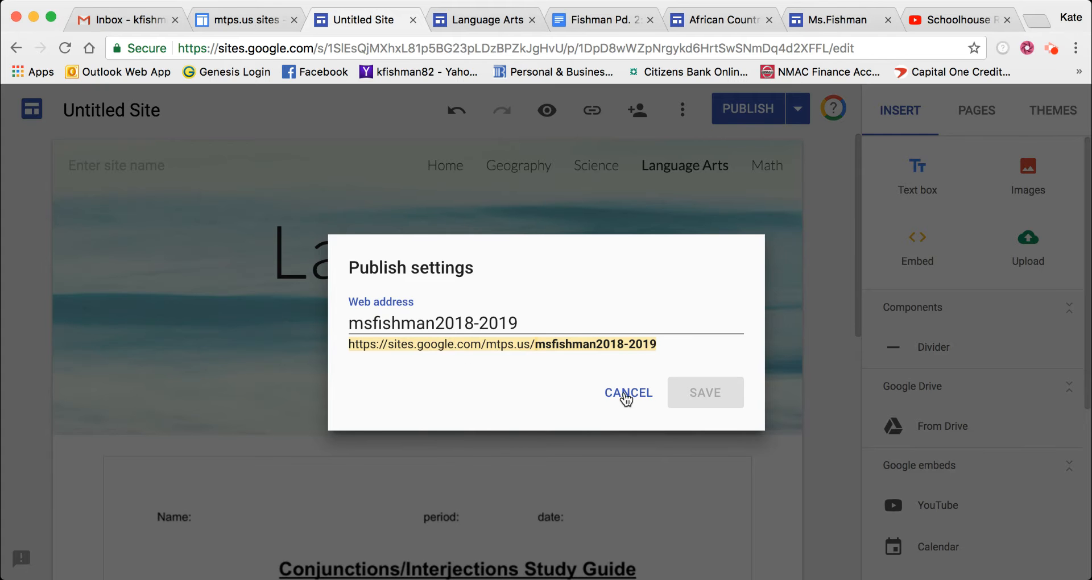
{"action": "left_click", "coordinate": [624, 396]}
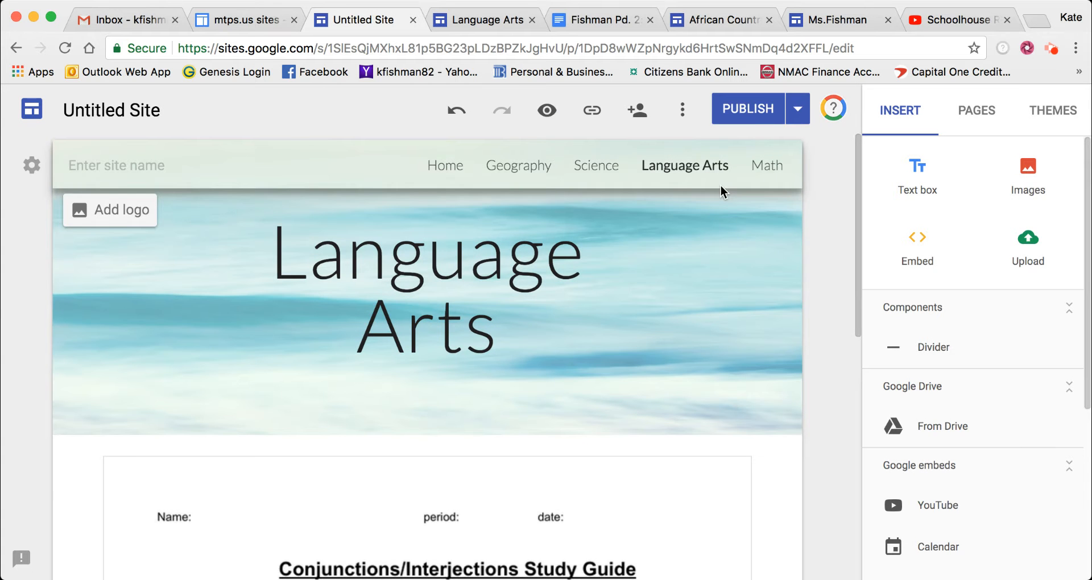
{"action": "left_click_drag", "start_coordinate": [859, 176], "coordinate": [831, 175]}
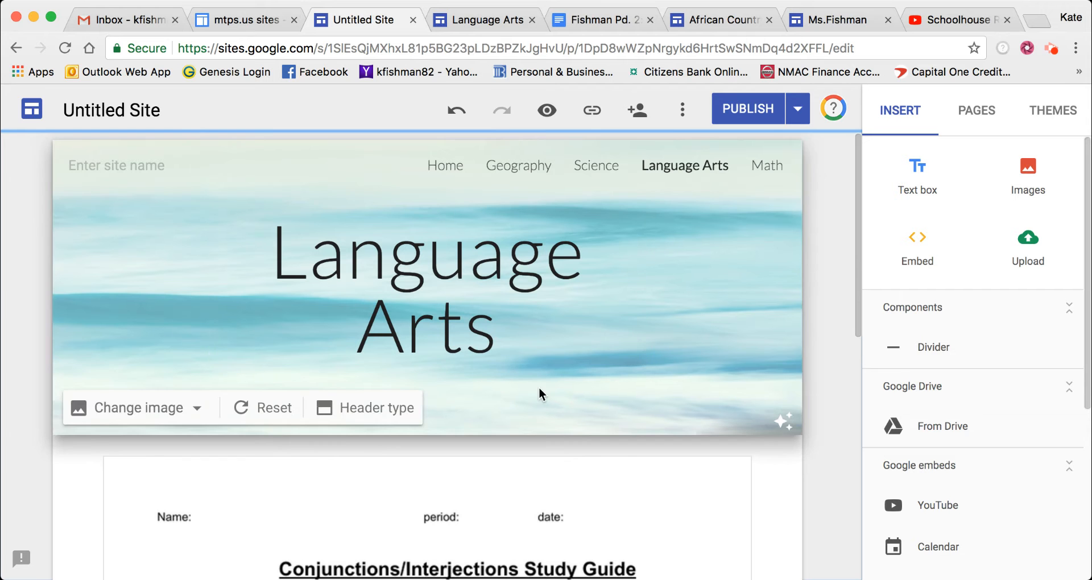
- Close the new site's editor and its published Language Arts page
{"action": "left_click", "coordinate": [481, 22]}
{"action": "left_click", "coordinate": [385, 18]}
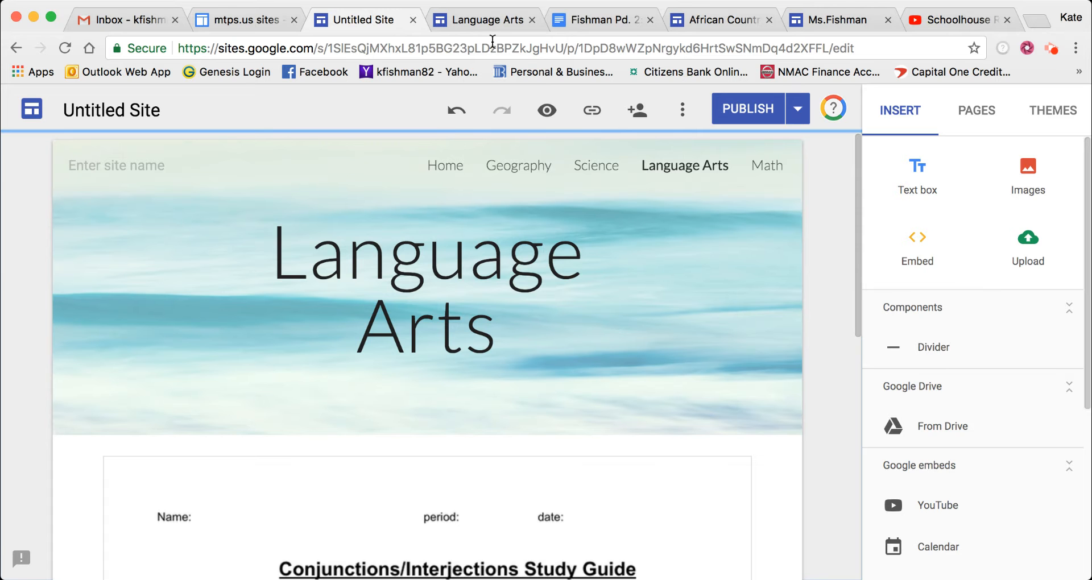
{"action": "left_click", "coordinate": [412, 20]}
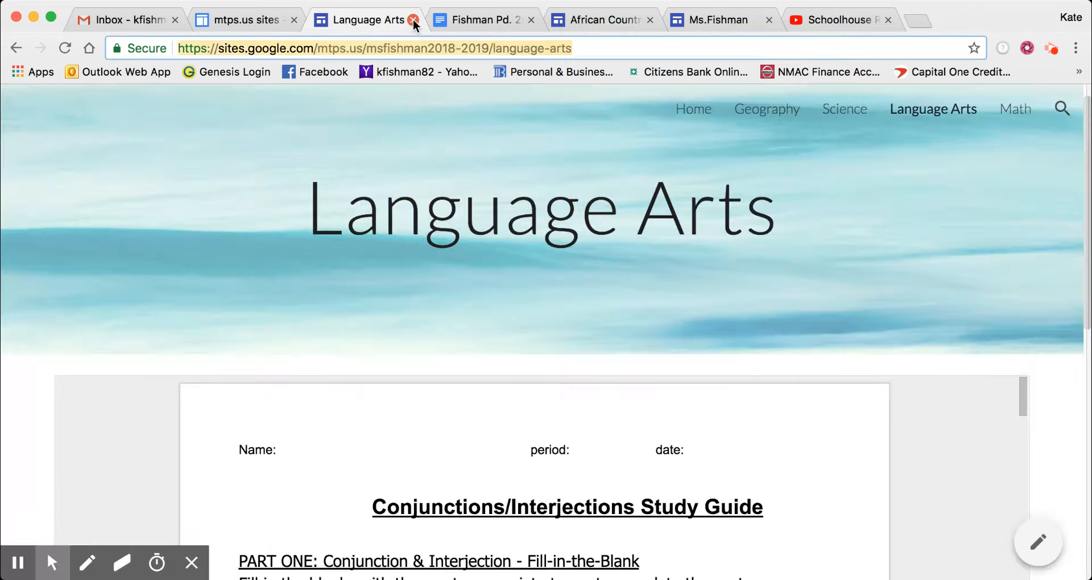
{"action": "left_click", "coordinate": [413, 19]}
- Switch to the teacher's existing 2017-2018 class site, reload its editor and close the Schoolhouse Rock video page
{"action": "left_click", "coordinate": [598, 19]}
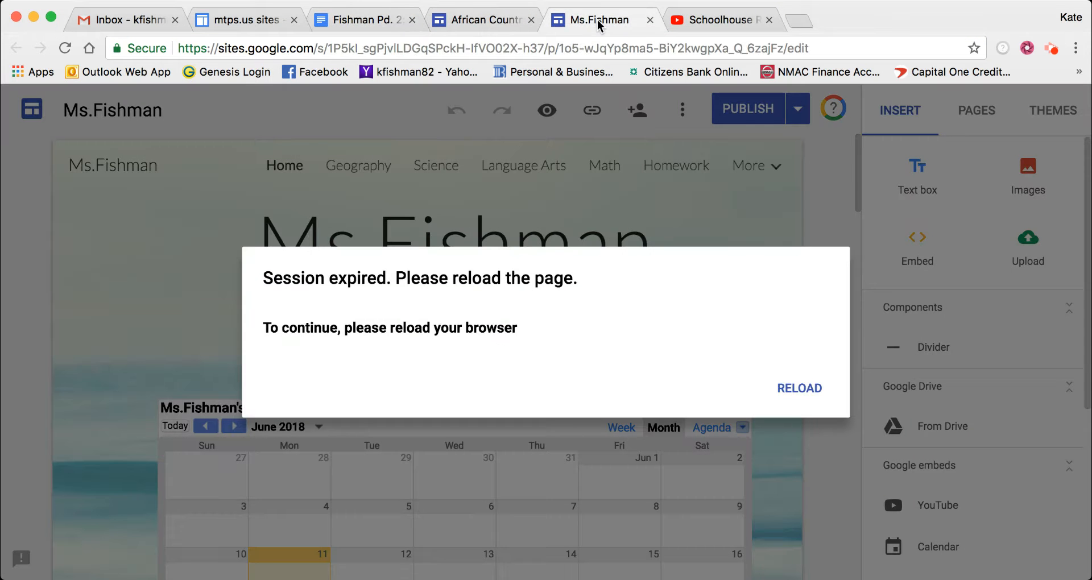
{"action": "left_click", "coordinate": [801, 387]}
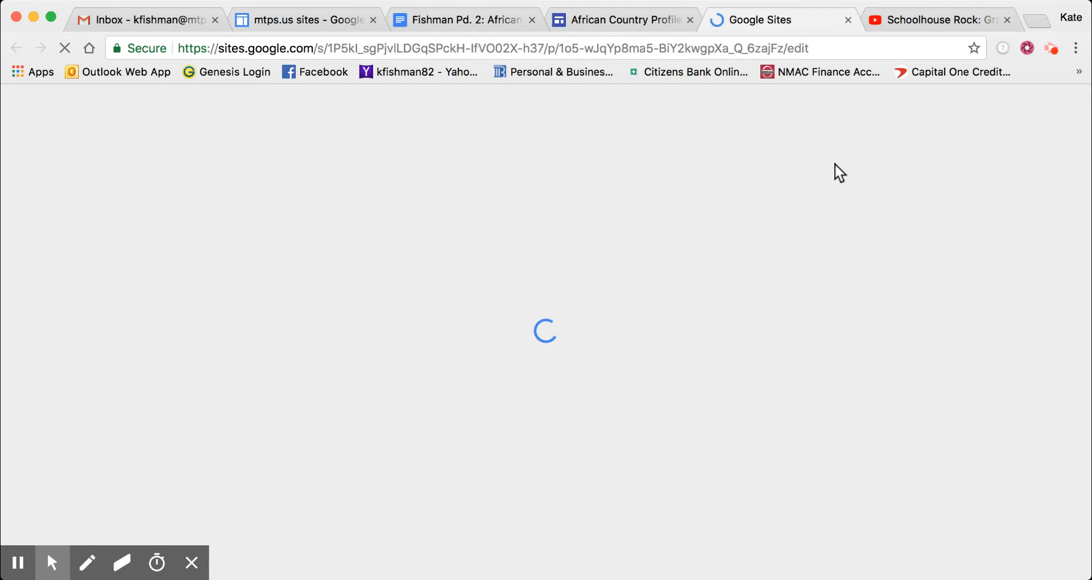
{"action": "left_click", "coordinate": [1007, 20]}
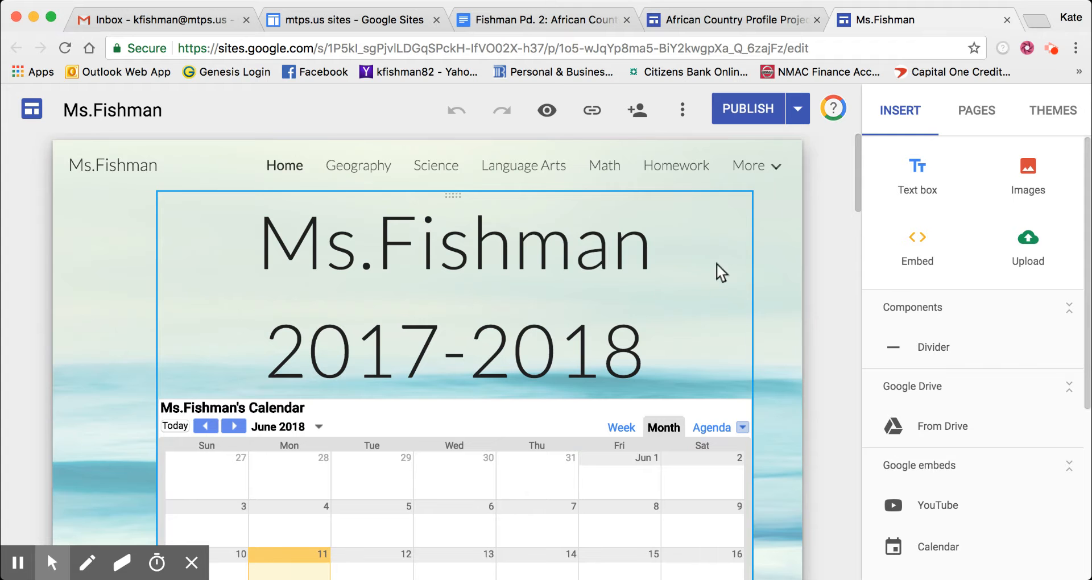
- Review the 2017-2018 site's Home page, including the calendar, the baby picture form and the Geography section
{"action": "left_click_drag", "start_coordinate": [854, 159], "coordinate": [861, 245]}
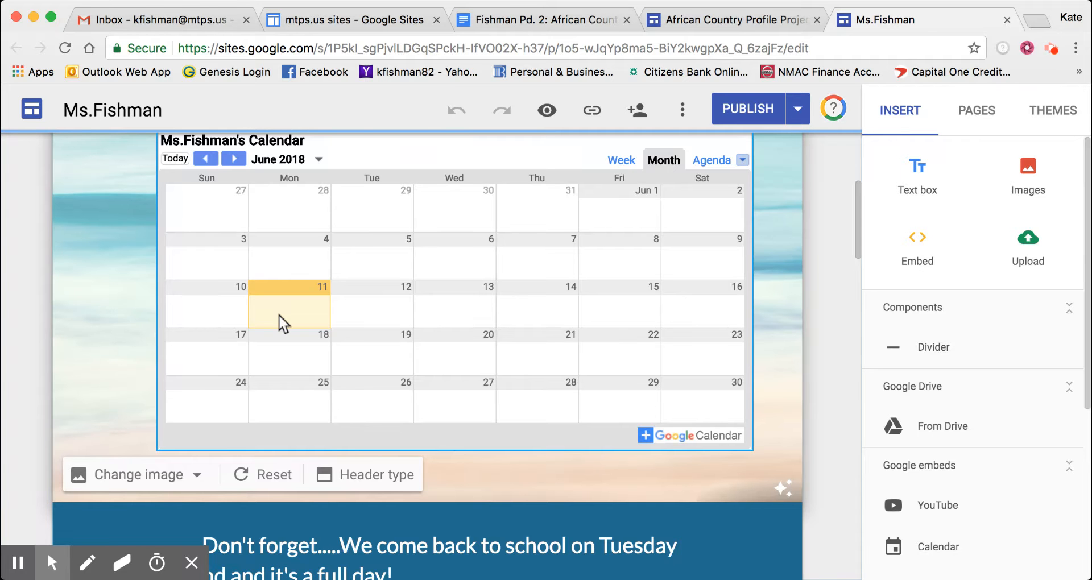
{"action": "left_click_drag", "start_coordinate": [857, 212], "coordinate": [859, 296]}
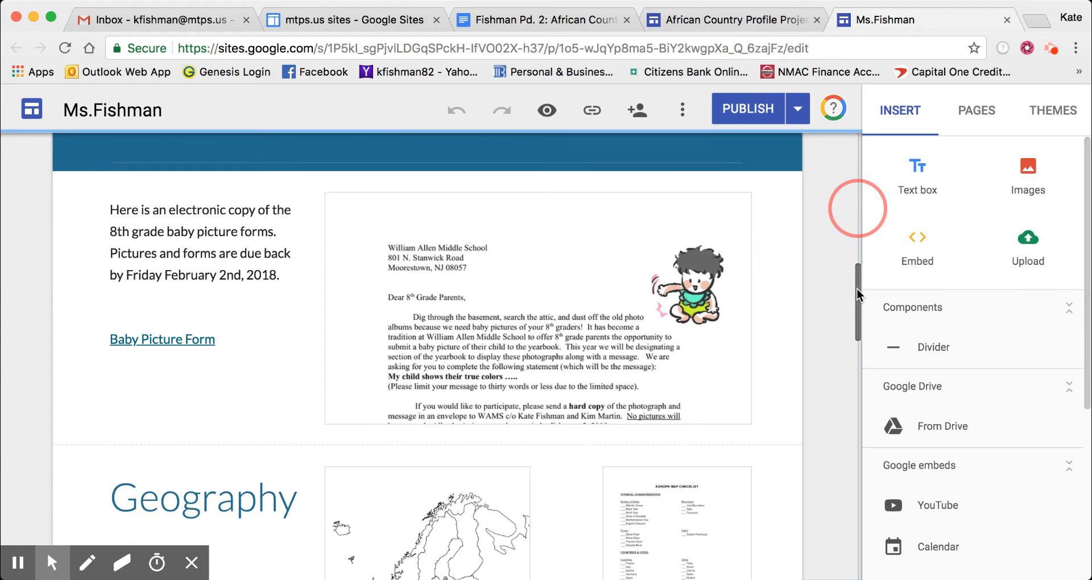
{"action": "left_click_drag", "start_coordinate": [859, 296], "coordinate": [859, 320]}
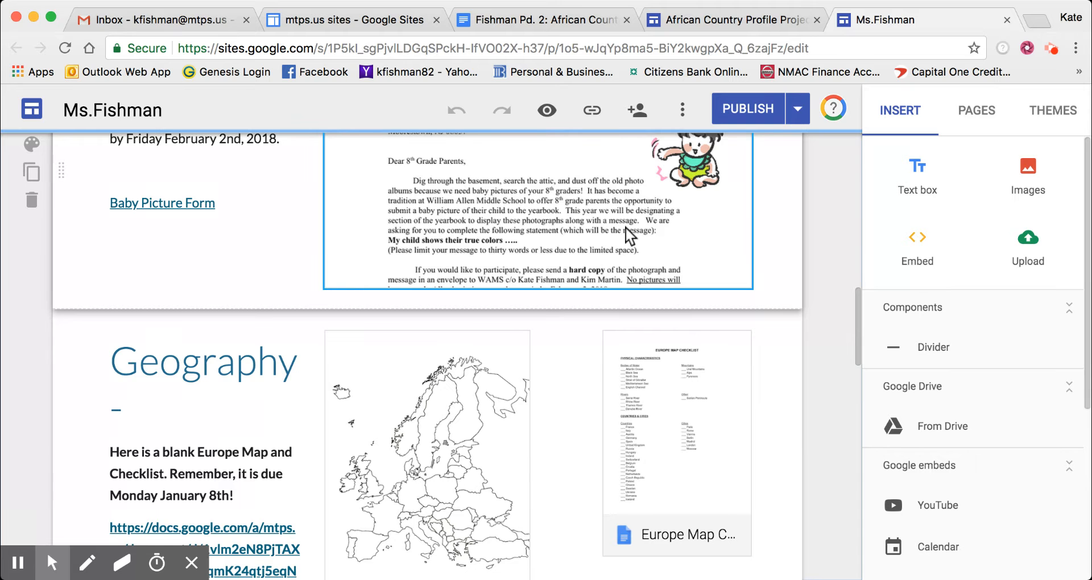
{"action": "left_click", "coordinate": [854, 331]}
{"action": "left_click_drag", "start_coordinate": [855, 328], "coordinate": [858, 151]}
- View the Geography and Language Arts pages of the 2017-2018 class site
{"action": "left_click", "coordinate": [357, 169]}
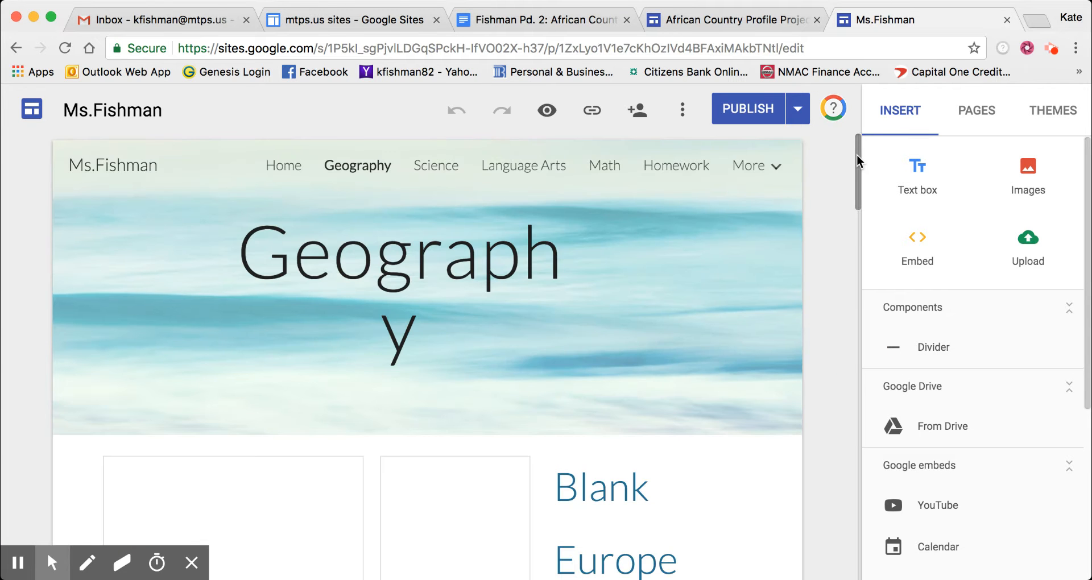
{"action": "left_click_drag", "start_coordinate": [859, 161], "coordinate": [671, 153]}
{"action": "left_click", "coordinate": [536, 171]}
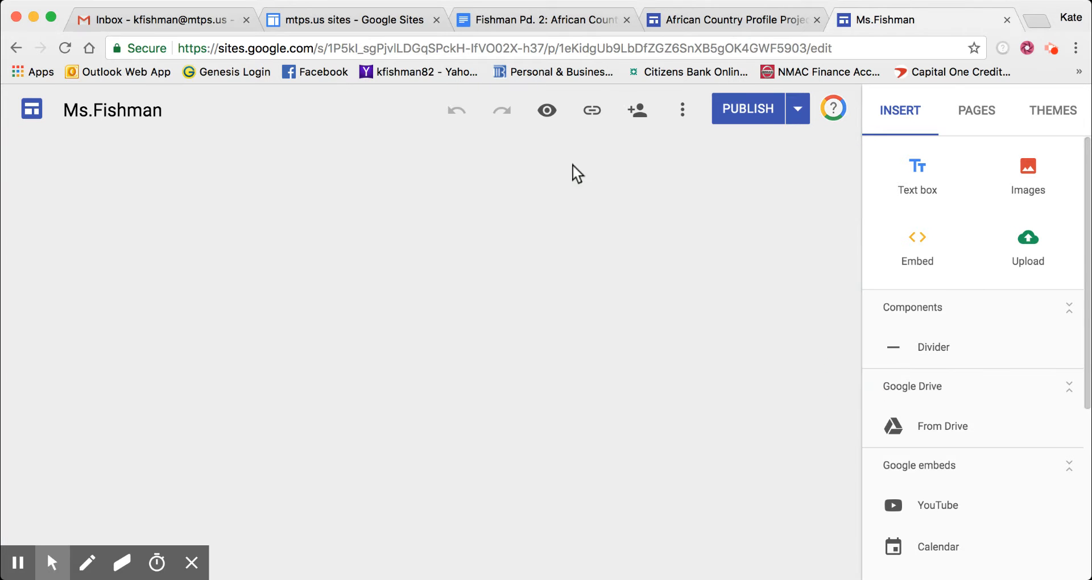
{"action": "left_click_drag", "start_coordinate": [859, 152], "coordinate": [852, 117]}
{"action": "left_click", "coordinate": [859, 439]}
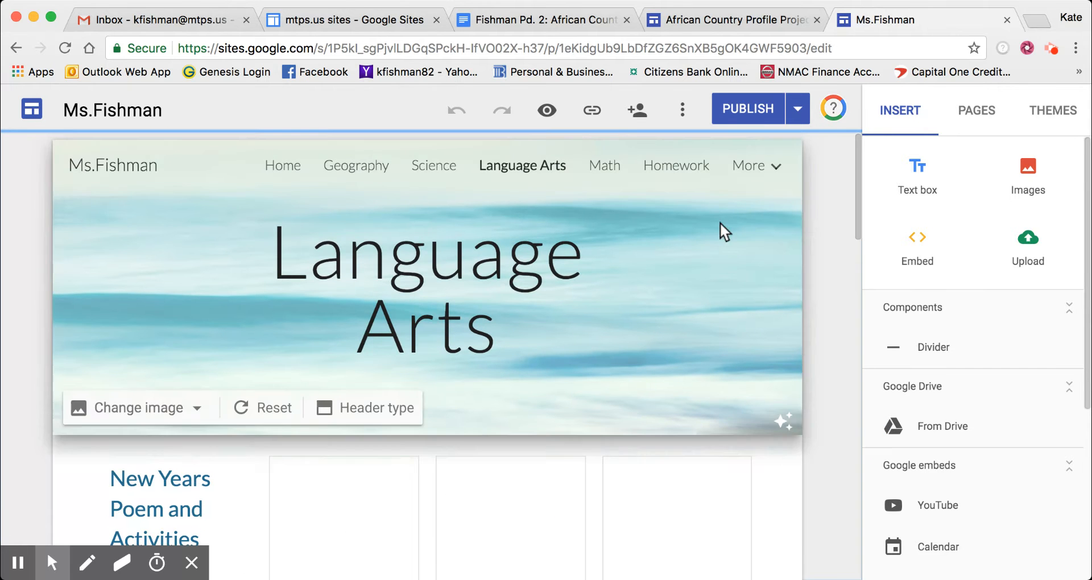
- Open the Contact Me page and review its contact details, 7th grade field trip map and WAMS Robotics section
{"action": "left_click", "coordinate": [760, 165]}
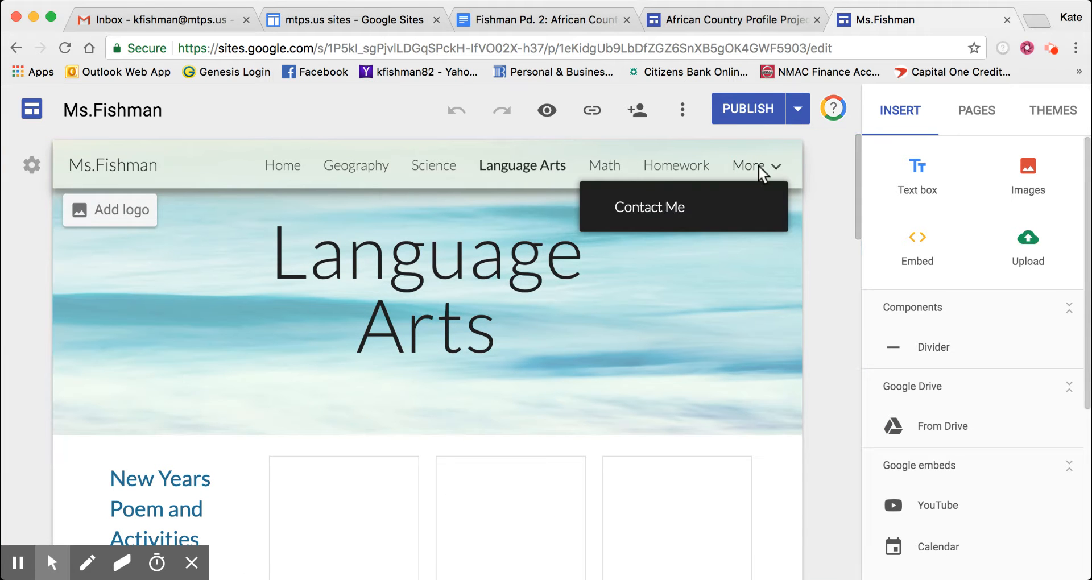
{"action": "left_click", "coordinate": [673, 202]}
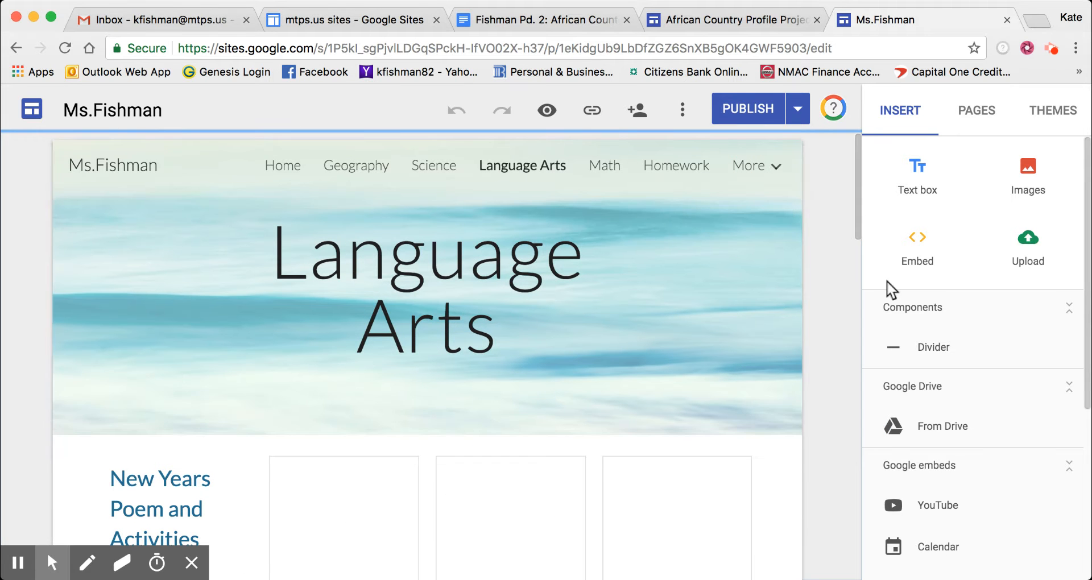
{"action": "mouse_move", "coordinate": [751, 162]}
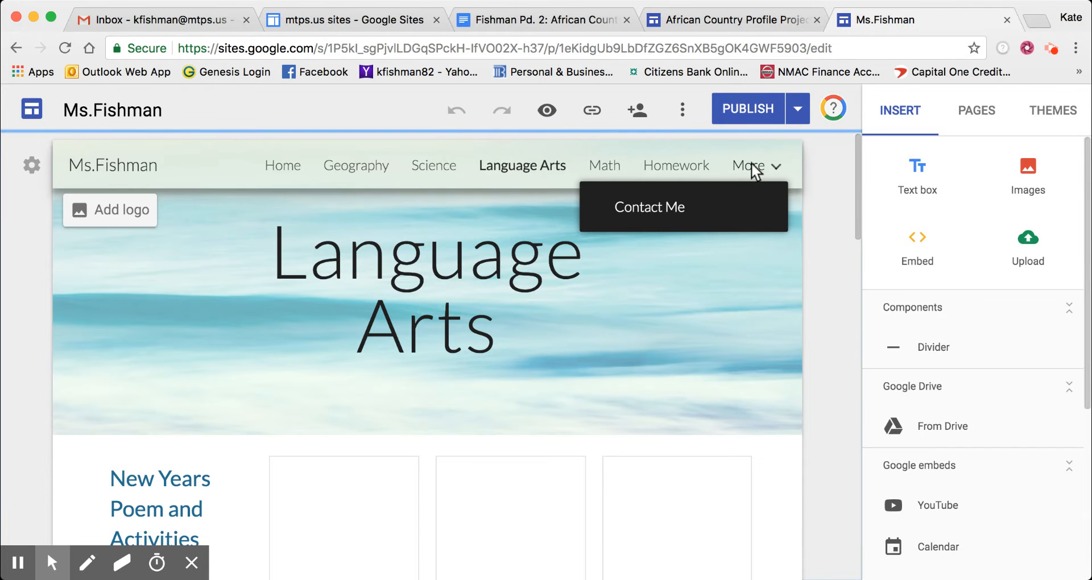
{"action": "left_click", "coordinate": [671, 205]}
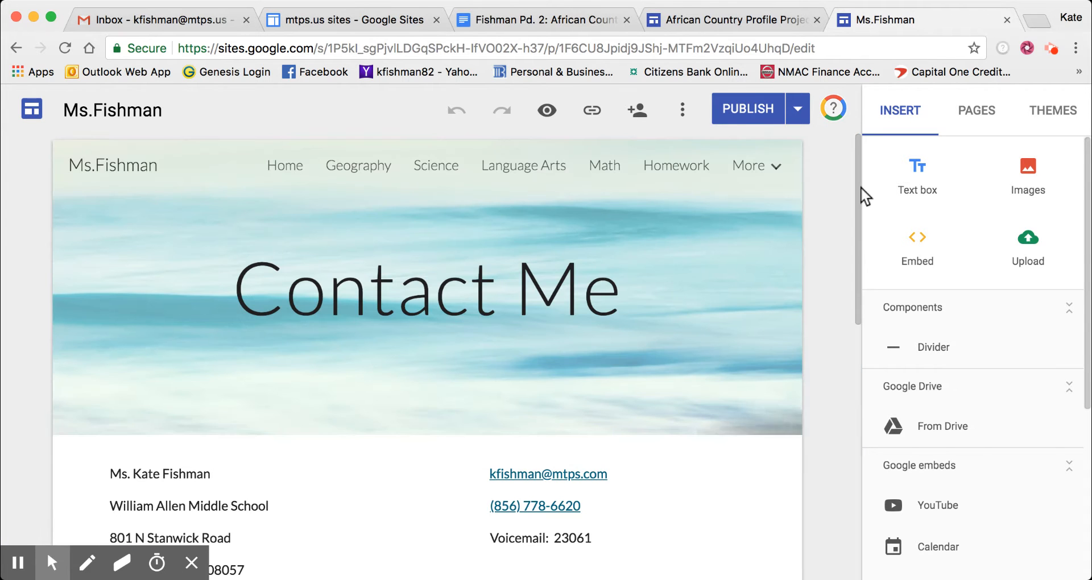
{"action": "left_click_drag", "start_coordinate": [856, 165], "coordinate": [864, 274]}
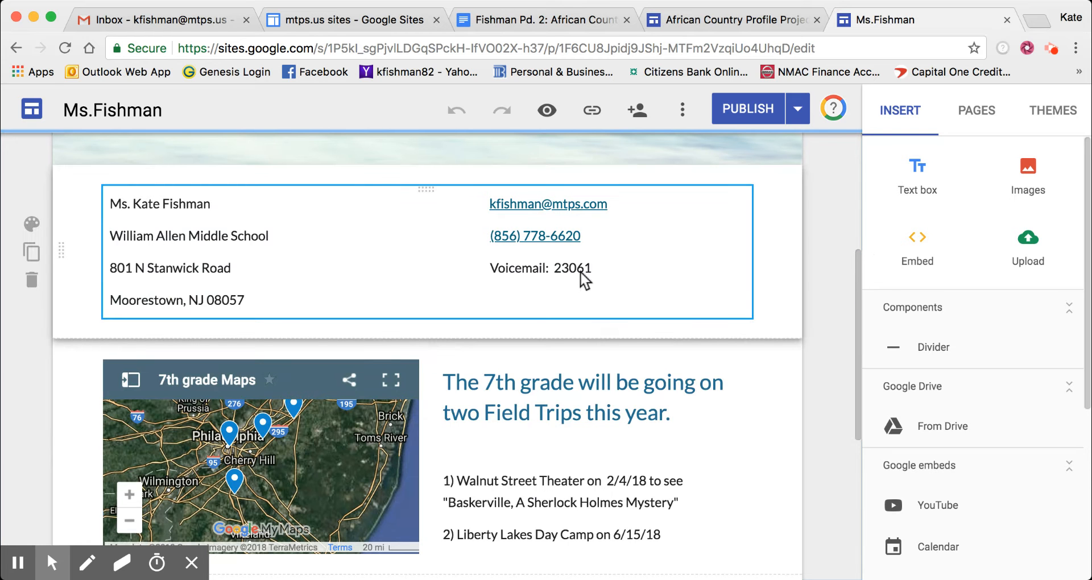
{"action": "left_click_drag", "start_coordinate": [857, 260], "coordinate": [860, 326]}
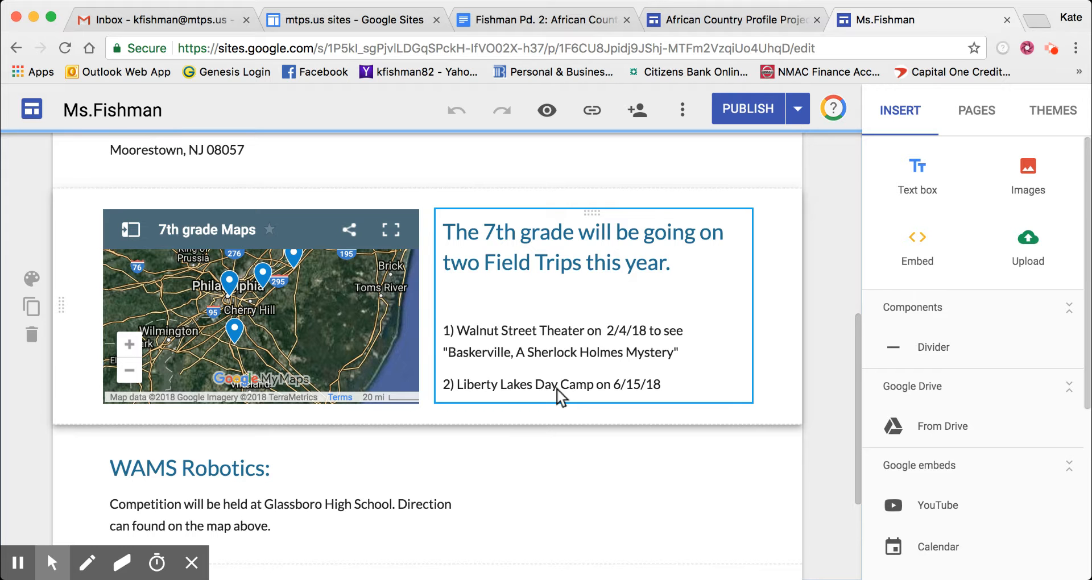
{"action": "left_click", "coordinate": [305, 307]}
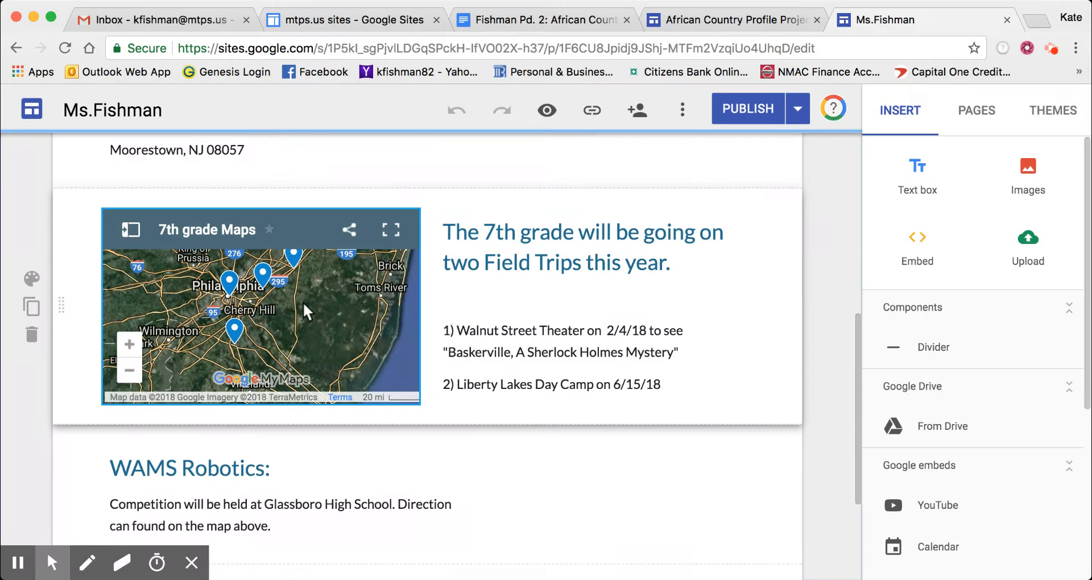
{"action": "left_click_drag", "start_coordinate": [857, 343], "coordinate": [858, 454]}
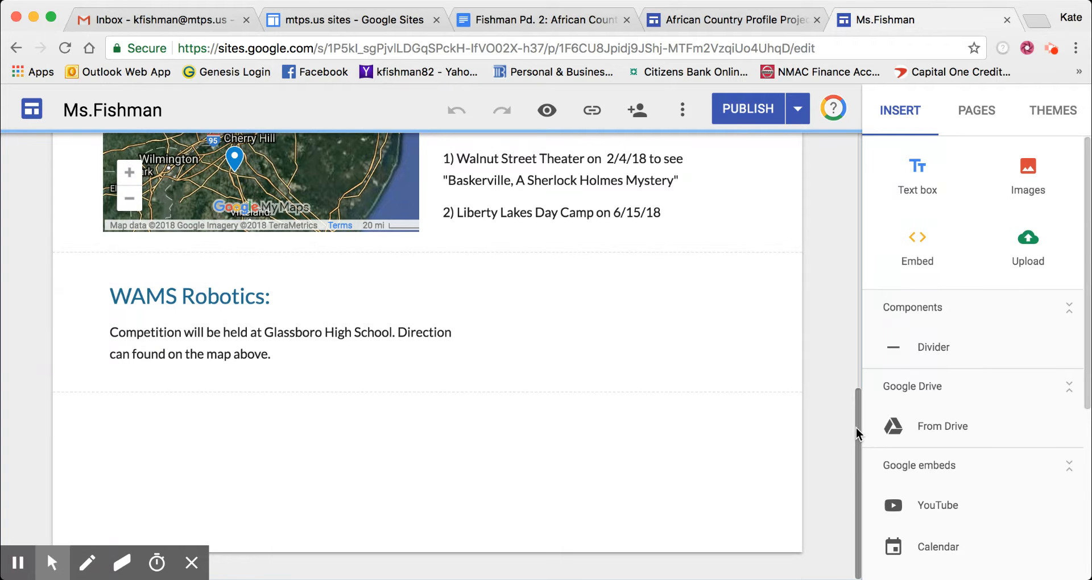
{"action": "left_click_drag", "start_coordinate": [858, 434], "coordinate": [843, 161]}
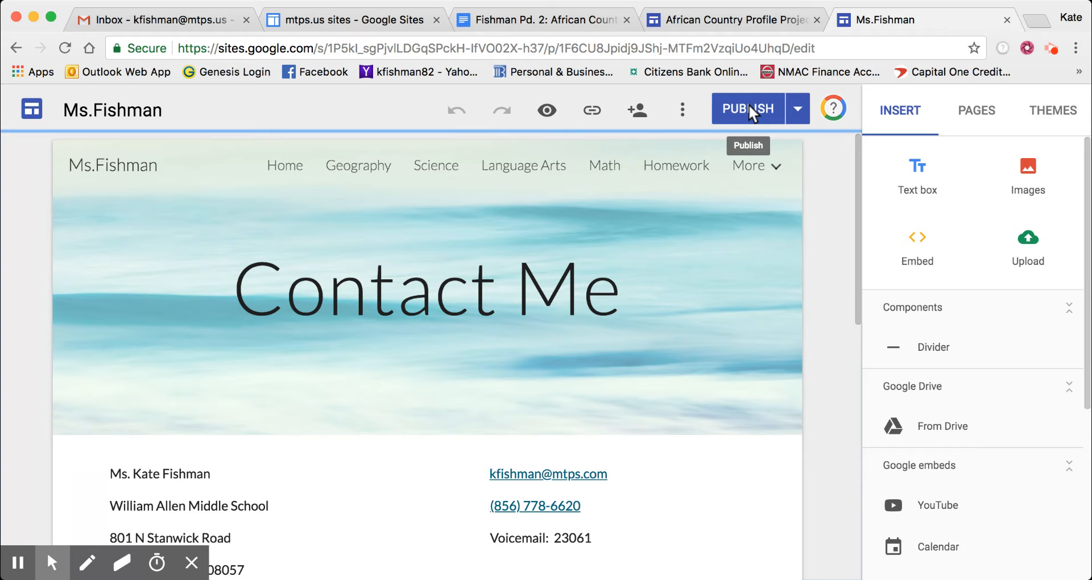
- Switch to the African Country Profile Project site, reload its editor and look over the Home page
{"action": "left_click", "coordinate": [720, 18]}
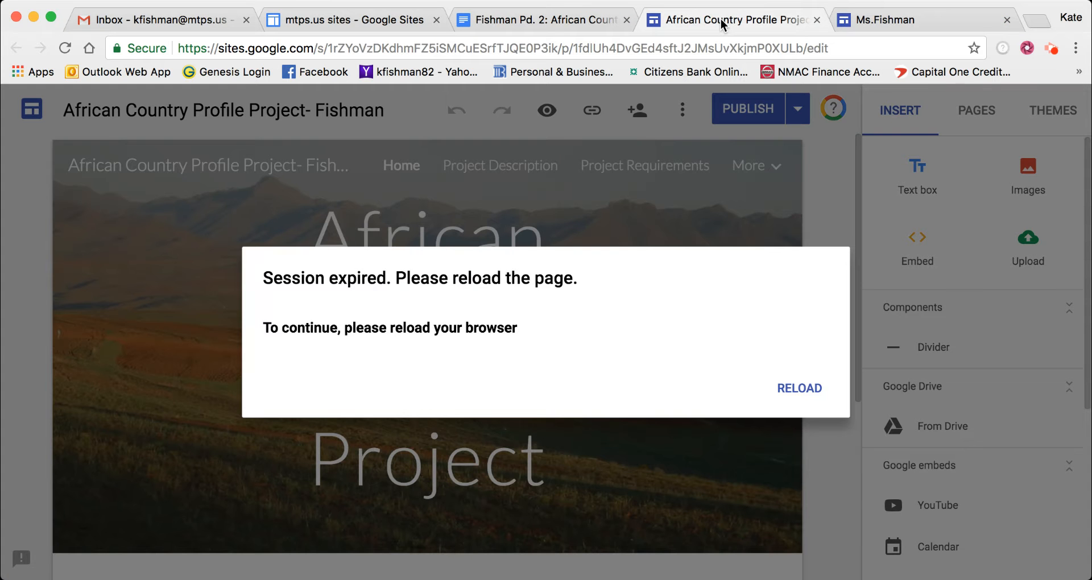
{"action": "left_click", "coordinate": [813, 390]}
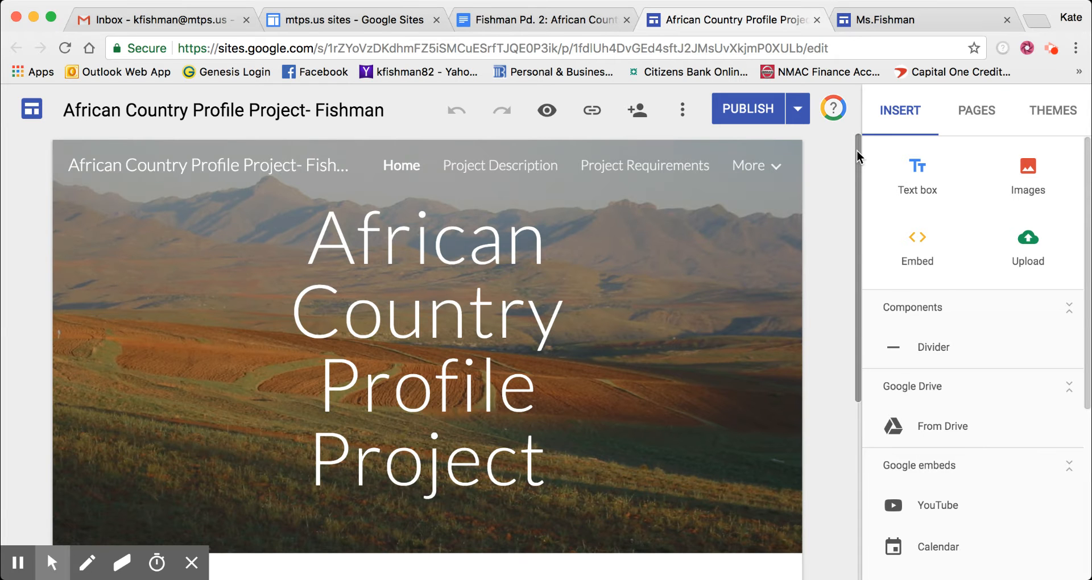
{"action": "left_click_drag", "start_coordinate": [857, 149], "coordinate": [831, 112]}
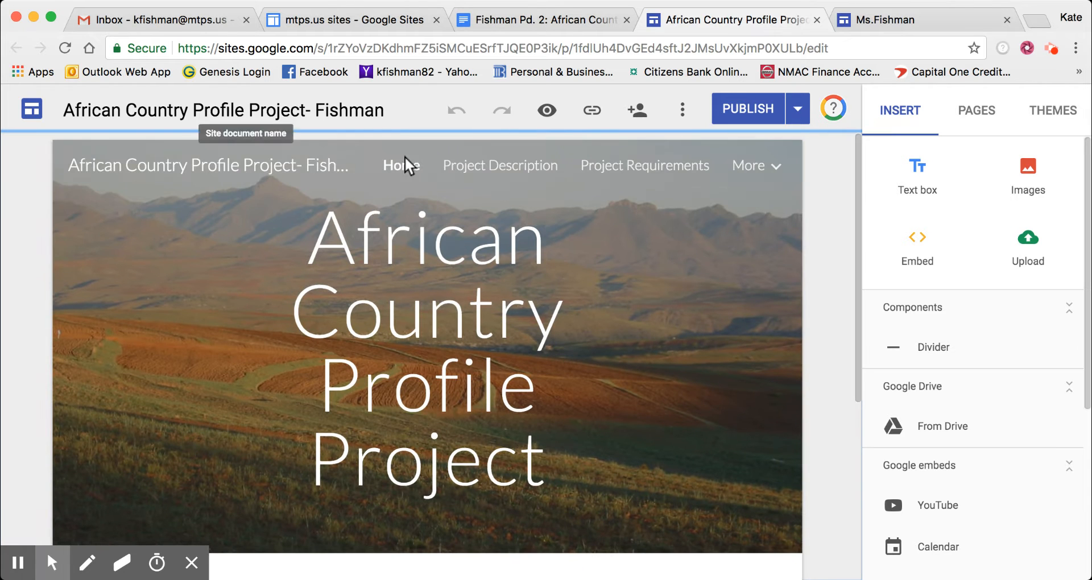
{"action": "left_click_drag", "start_coordinate": [856, 155], "coordinate": [846, 93]}
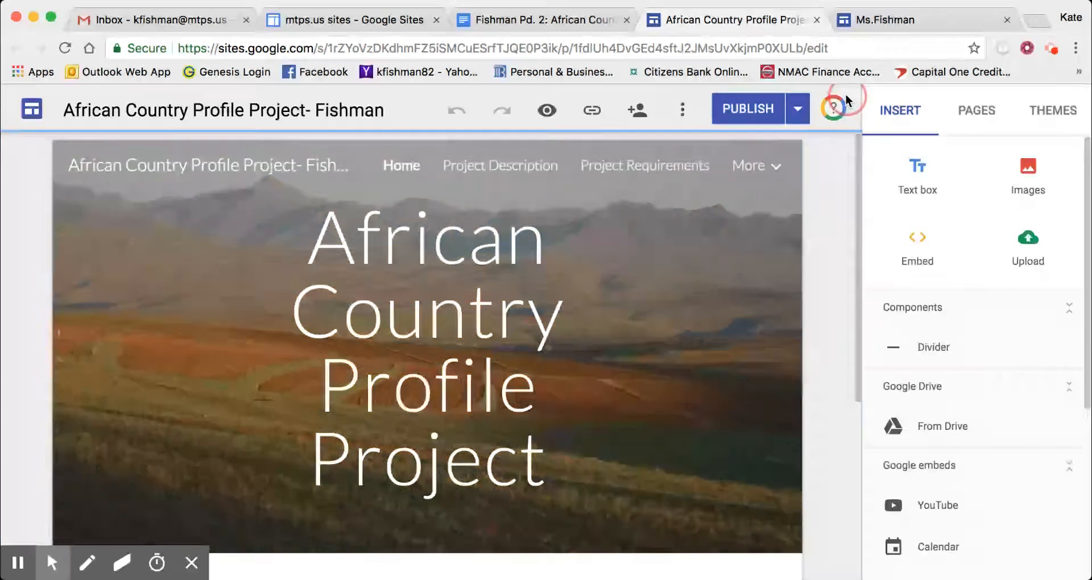
- Review the countries, students and site links in the African Country Profile Project country list document
{"action": "left_click", "coordinate": [569, 21]}
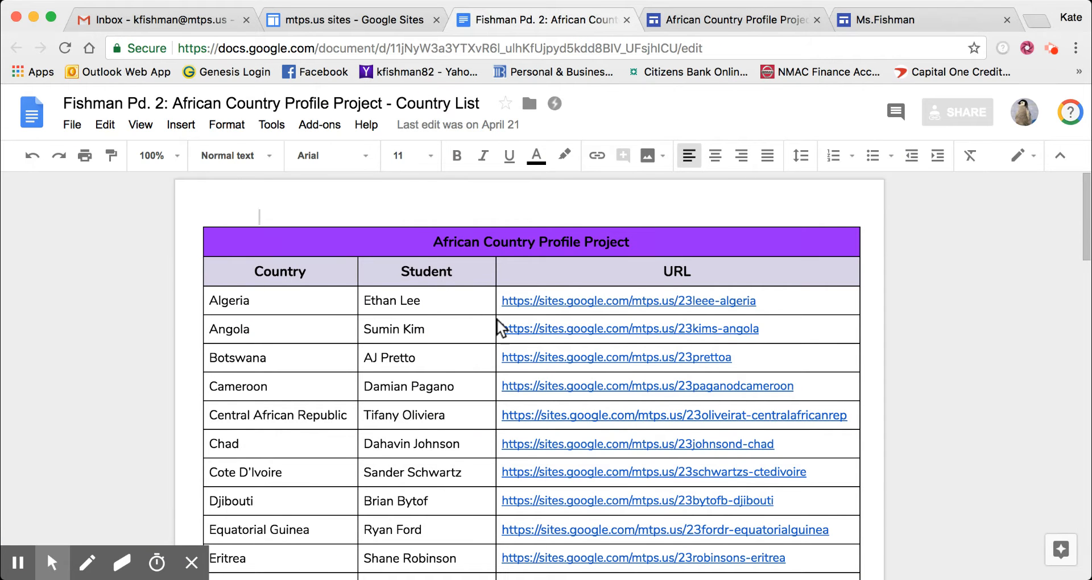
{"action": "mouse_move", "coordinate": [1084, 215]}
{"action": "left_mouse_down"}
{"action": "mouse_move", "coordinate": [1084, 381]}
{"action": "mouse_move", "coordinate": [1083, 213]}
{"action": "left_mouse_up"}
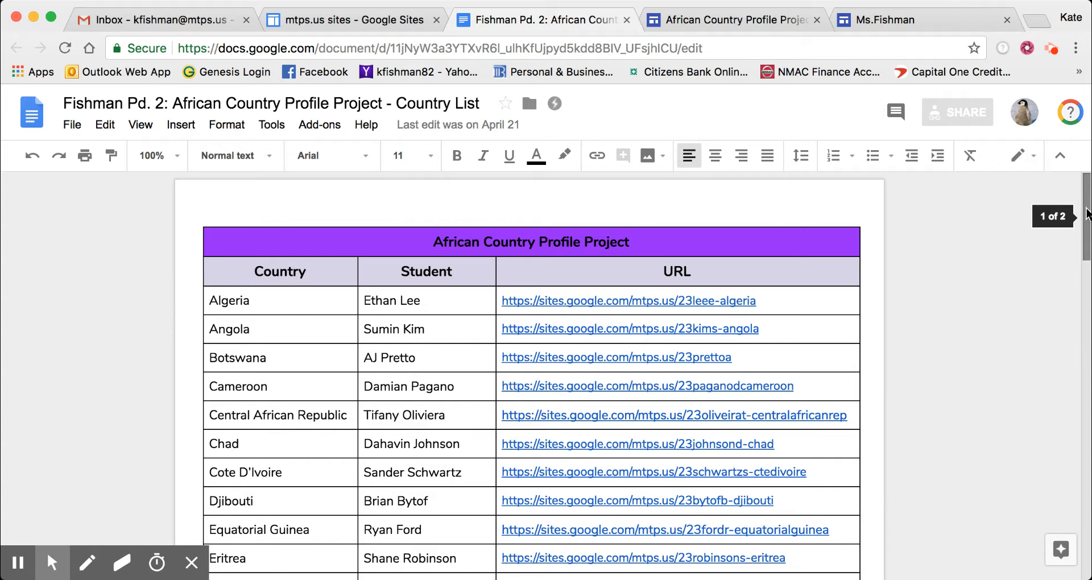
{"action": "left_click_drag", "start_coordinate": [1087, 215], "coordinate": [1087, 268]}
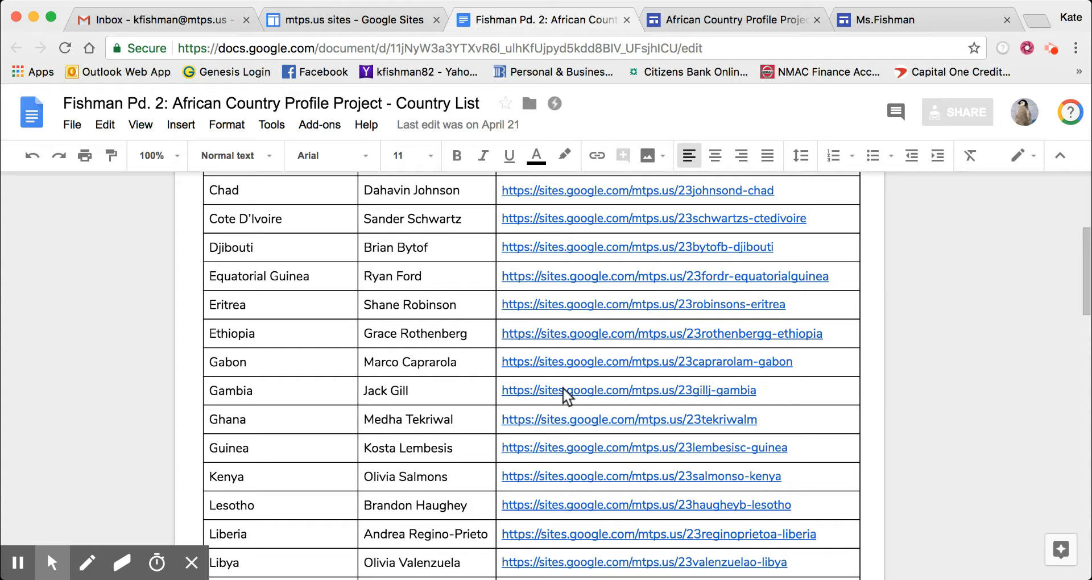
{"action": "left_click_drag", "start_coordinate": [1085, 315], "coordinate": [1087, 225]}
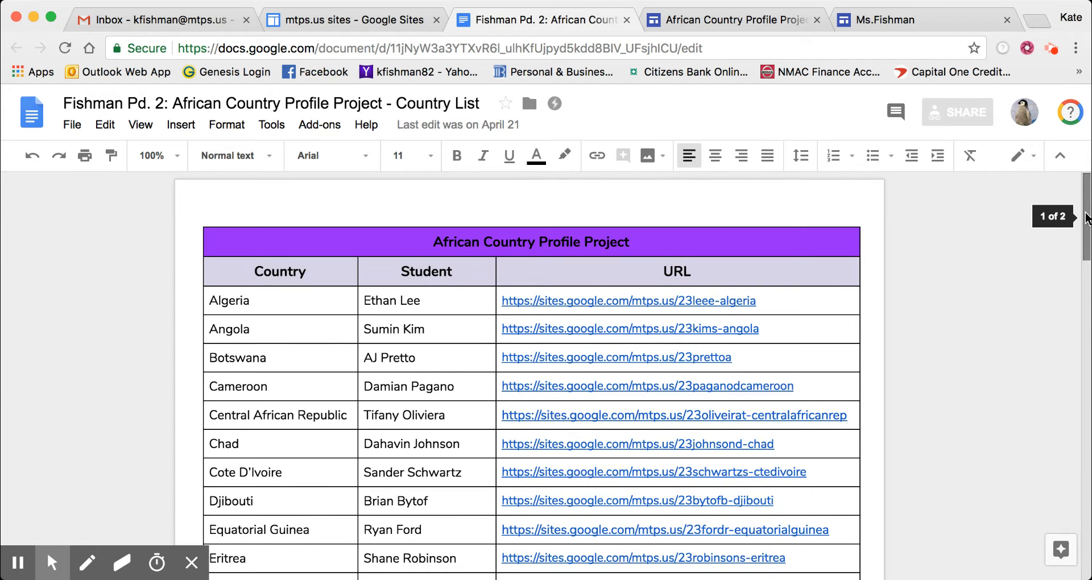
- Return to the African Country Profile Project site and read its Project Description page
{"action": "left_click", "coordinate": [754, 19]}
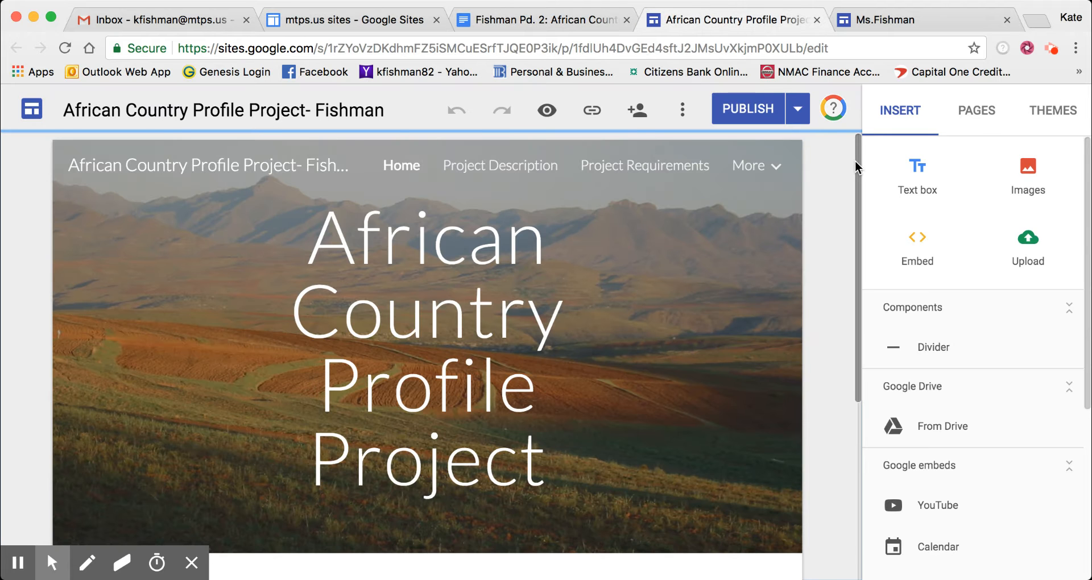
{"action": "left_click_drag", "start_coordinate": [859, 167], "coordinate": [832, 160]}
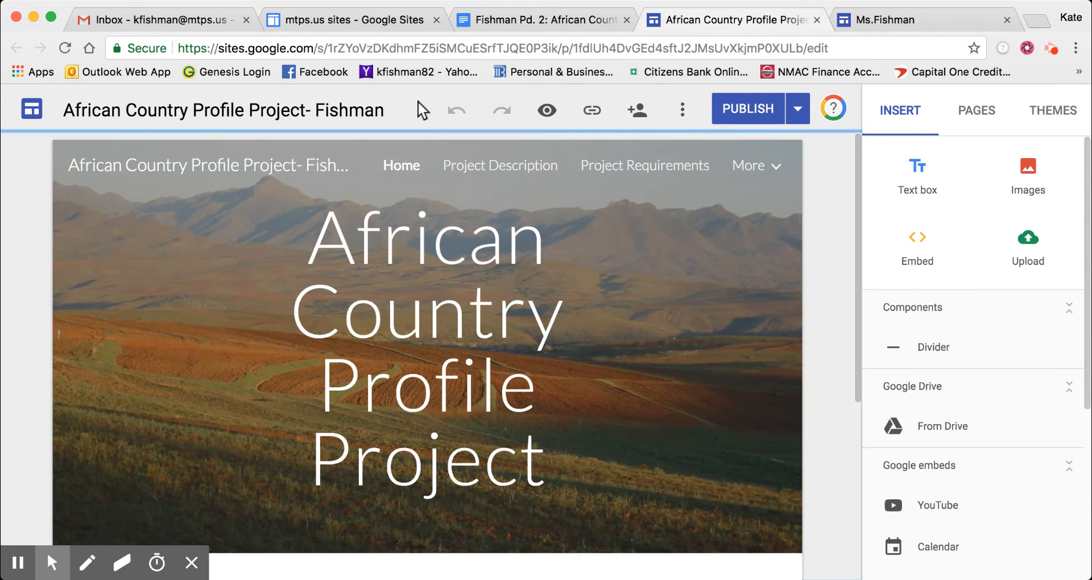
{"action": "left_click", "coordinate": [480, 170]}
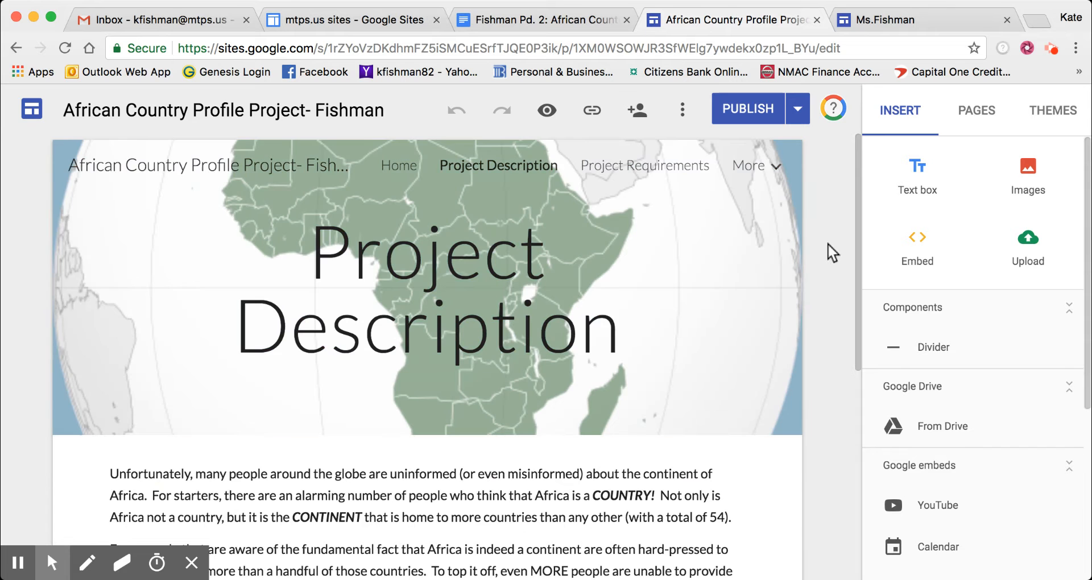
{"action": "left_click_drag", "start_coordinate": [855, 170], "coordinate": [858, 336]}
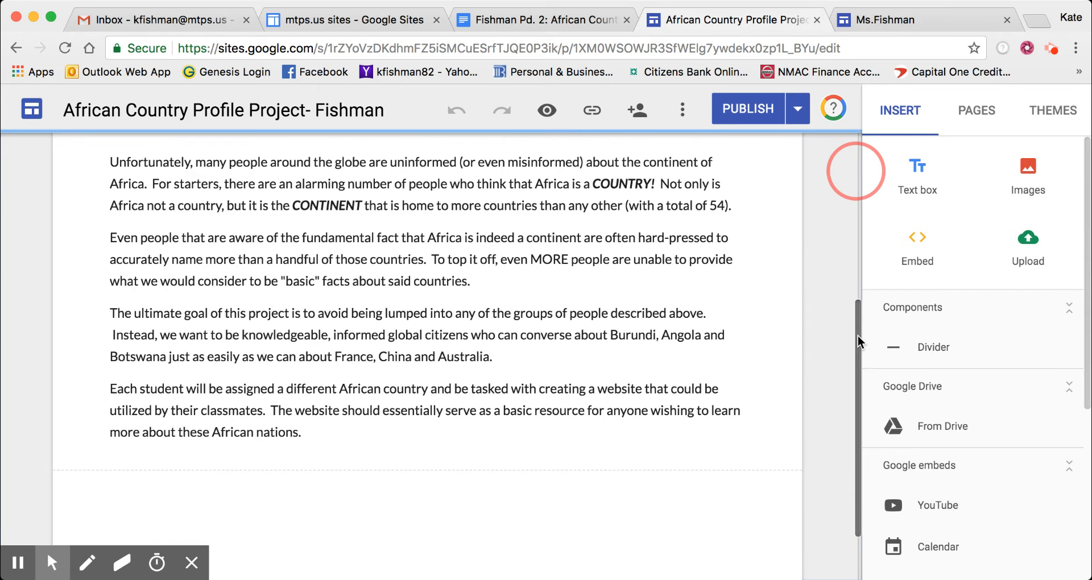
- Open the Project Requirements page of the African Country Profile Project site and read the required website pages
{"action": "left_click_drag", "start_coordinate": [858, 336], "coordinate": [858, 142]}
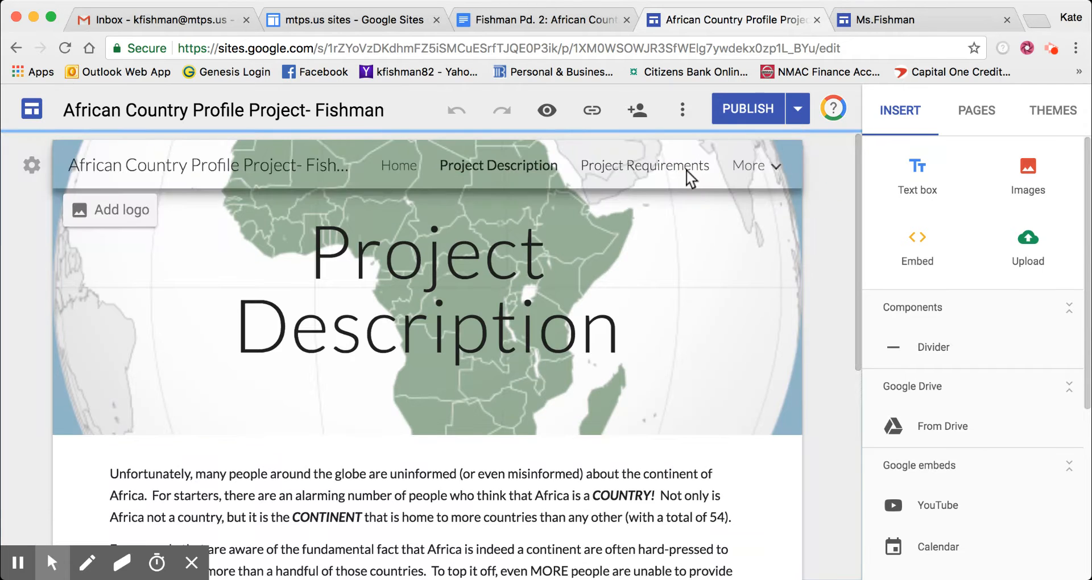
{"action": "left_click", "coordinate": [626, 171]}
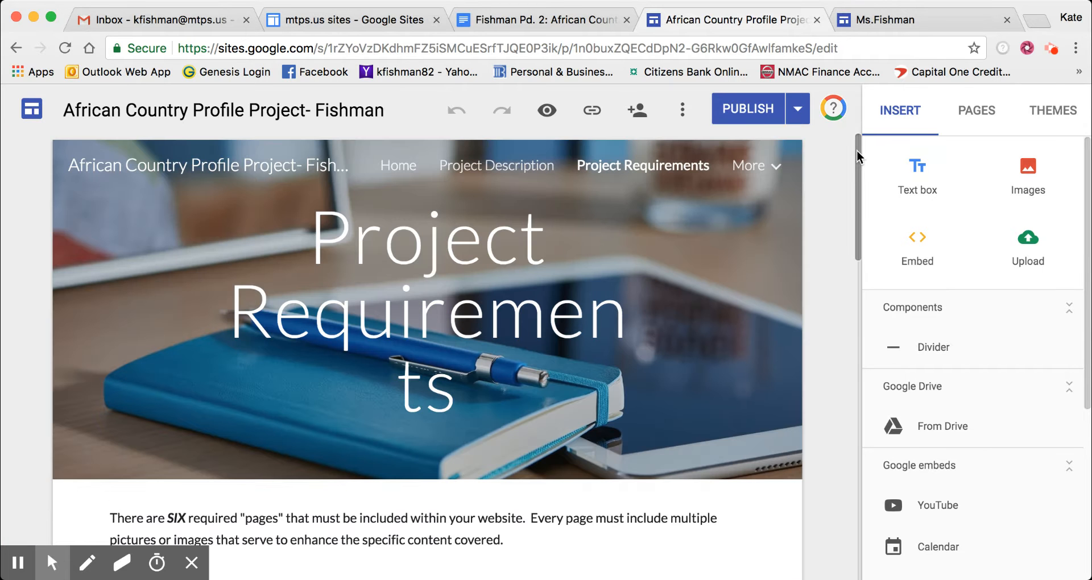
{"action": "mouse_move", "coordinate": [857, 149]}
{"action": "left_mouse_down"}
{"action": "mouse_move", "coordinate": [880, 313]}
{"action": "mouse_move", "coordinate": [879, 330]}
{"action": "mouse_move", "coordinate": [859, 325]}
{"action": "mouse_move", "coordinate": [868, 436]}
{"action": "mouse_move", "coordinate": [868, 134]}
{"action": "left_mouse_up"}
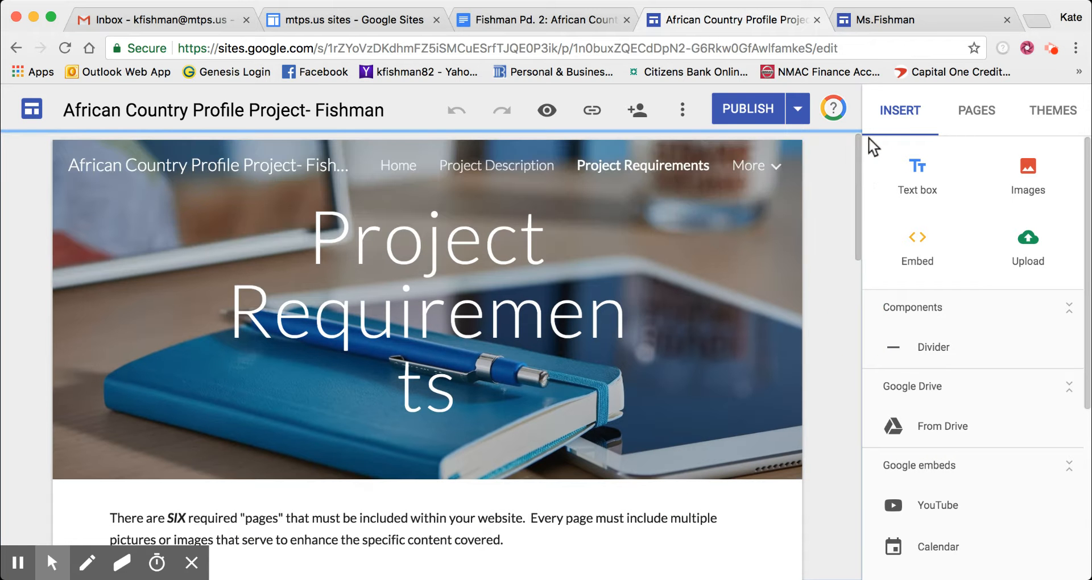
- Open the Project Timeline page and review its dated project schedule
{"action": "mouse_move", "coordinate": [785, 174]}
{"action": "left_click", "coordinate": [705, 205]}
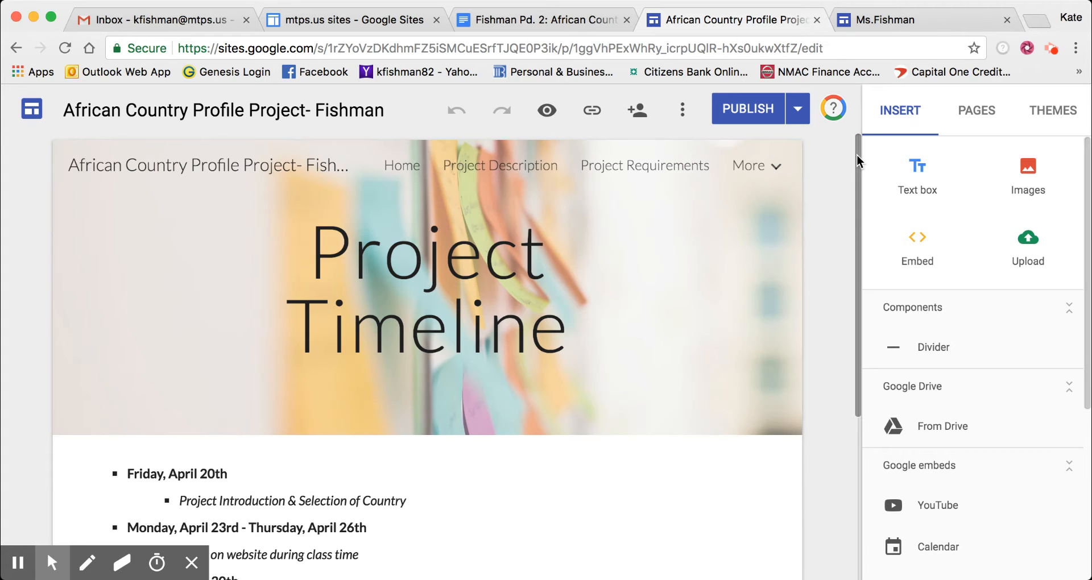
{"action": "mouse_move", "coordinate": [857, 155]}
{"action": "left_mouse_down"}
{"action": "mouse_move", "coordinate": [851, 365]}
{"action": "mouse_move", "coordinate": [856, 158]}
{"action": "left_mouse_up"}
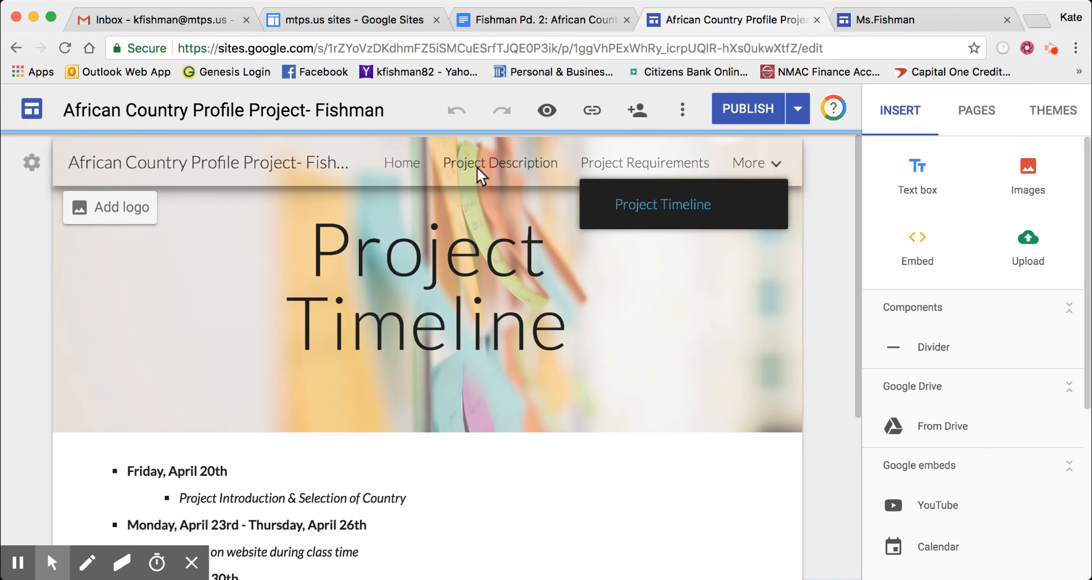
- Revisit the Project Requirements and Project Description pages, comparing their content, and finish on Project Requirements
{"action": "left_click", "coordinate": [656, 165]}
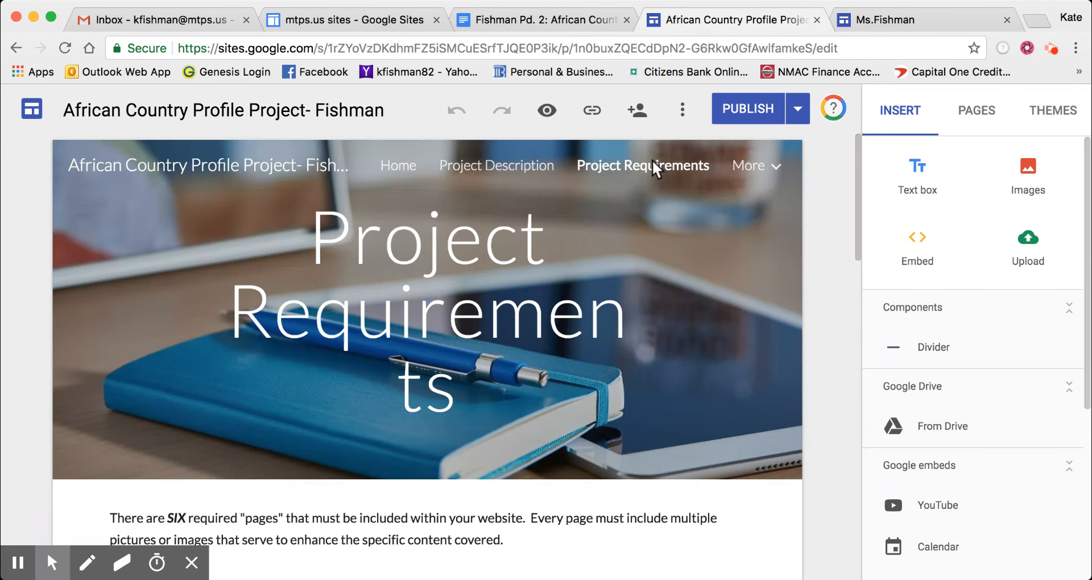
{"action": "left_click_drag", "start_coordinate": [855, 155], "coordinate": [889, 145]}
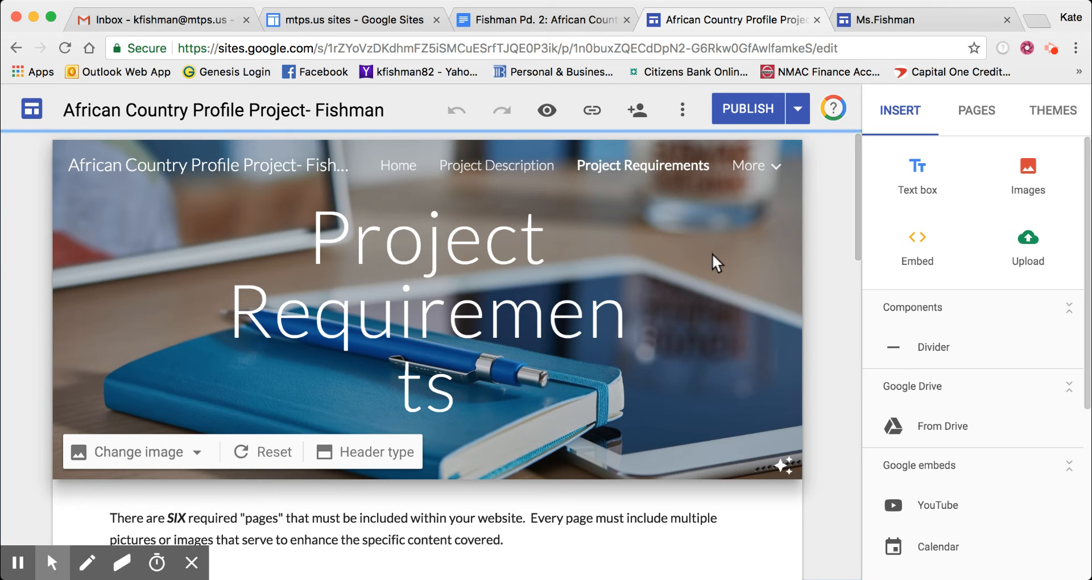
{"action": "left_click", "coordinate": [510, 164]}
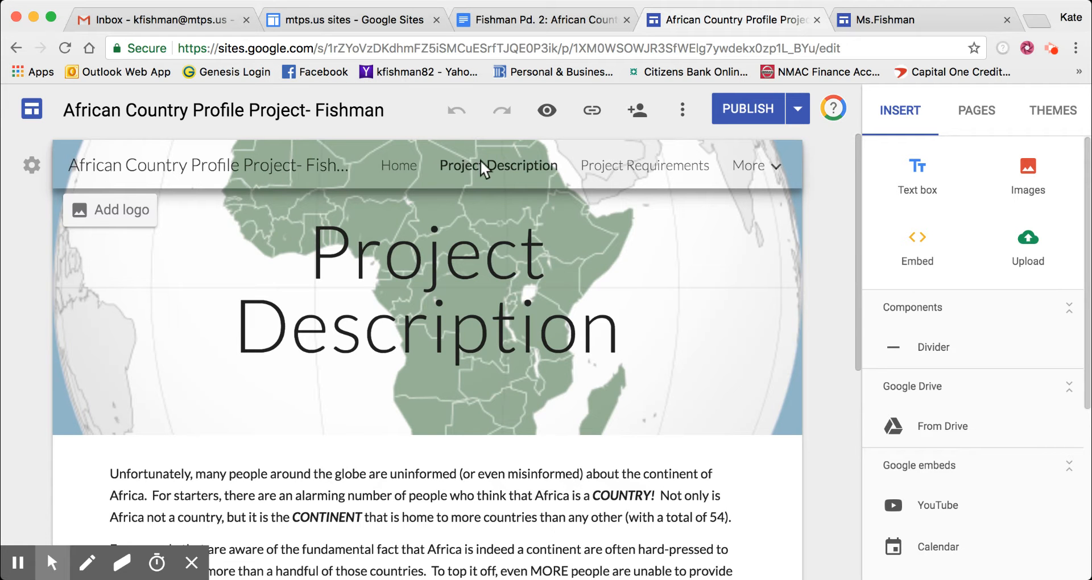
{"action": "mouse_move", "coordinate": [859, 179]}
{"action": "left_mouse_down"}
{"action": "mouse_move", "coordinate": [862, 329]}
{"action": "mouse_move", "coordinate": [859, 131]}
{"action": "left_mouse_up"}
{"action": "left_click", "coordinate": [655, 165]}
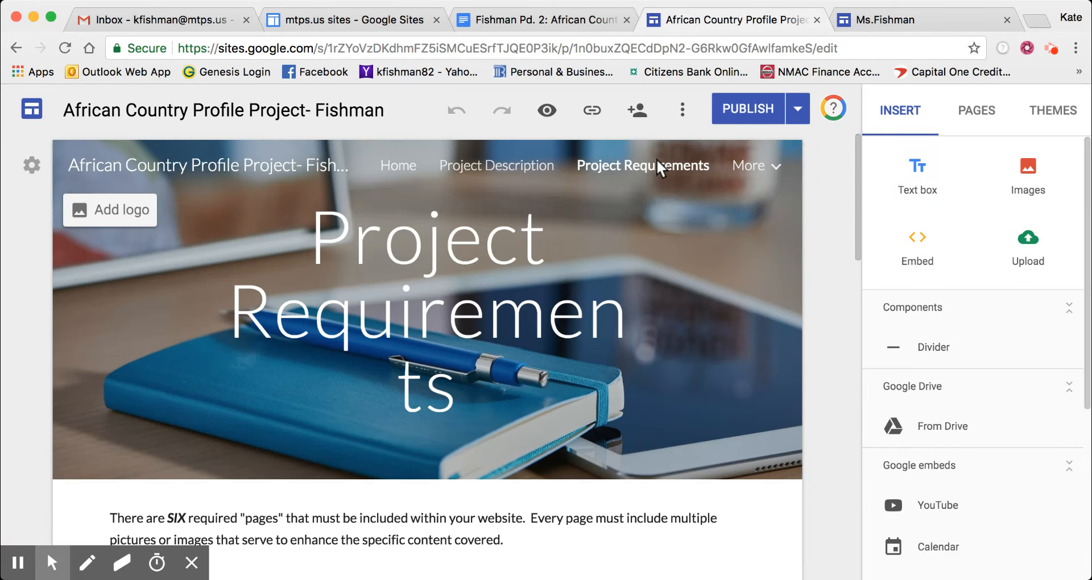
{"action": "mouse_move", "coordinate": [858, 142]}
{"action": "left_mouse_down"}
{"action": "mouse_move", "coordinate": [859, 260]}
{"action": "mouse_move", "coordinate": [858, 131]}
{"action": "left_mouse_up"}
- Look over the Project Timeline dates once more and return to the site's Home page to view its content
{"action": "mouse_move", "coordinate": [659, 165]}
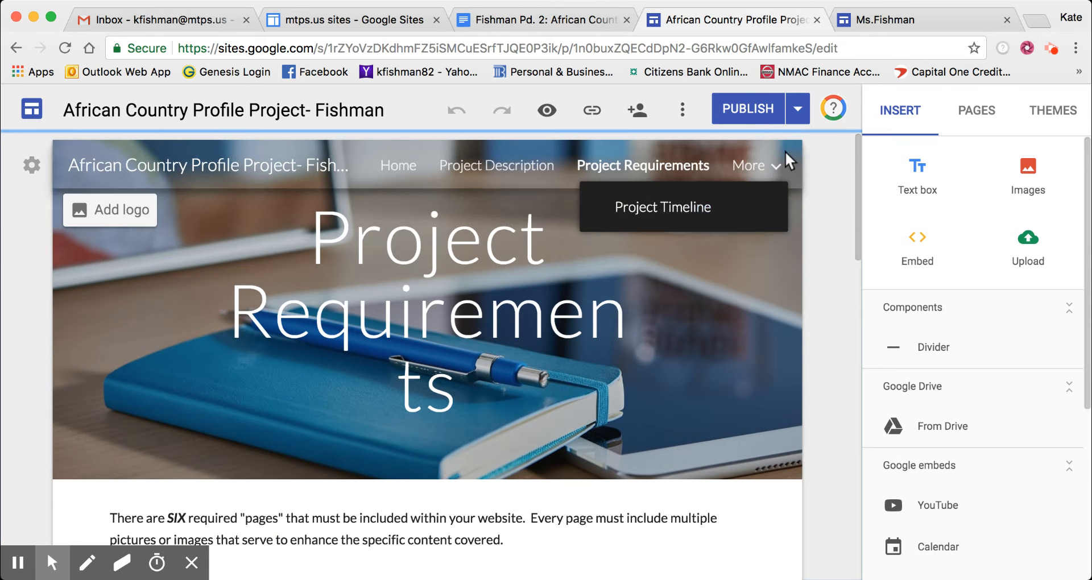
{"action": "left_click", "coordinate": [646, 215]}
{"action": "left_click_drag", "start_coordinate": [860, 162], "coordinate": [858, 210]}
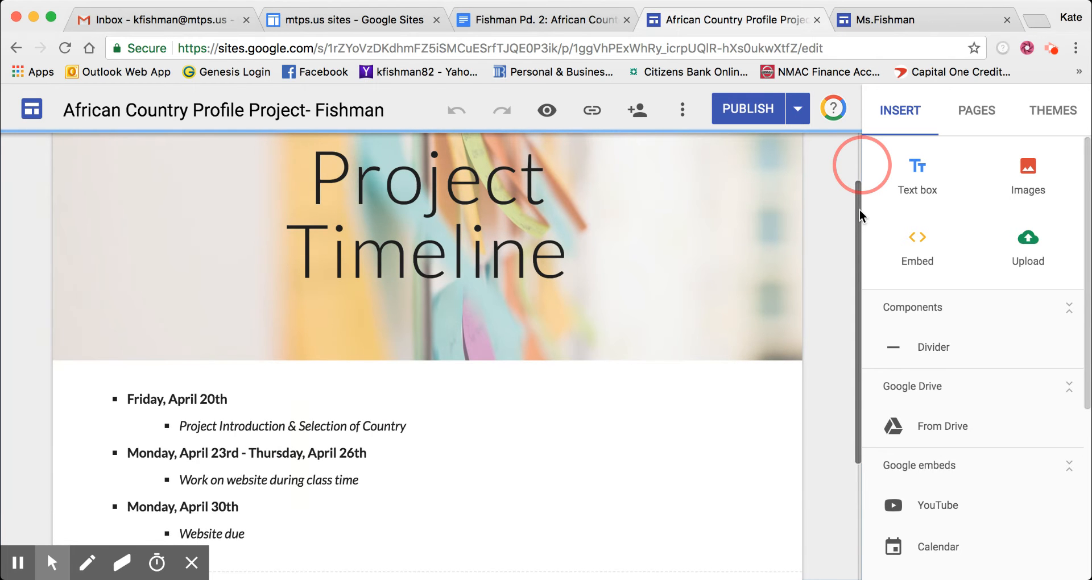
{"action": "left_click_drag", "start_coordinate": [860, 210], "coordinate": [862, 159]}
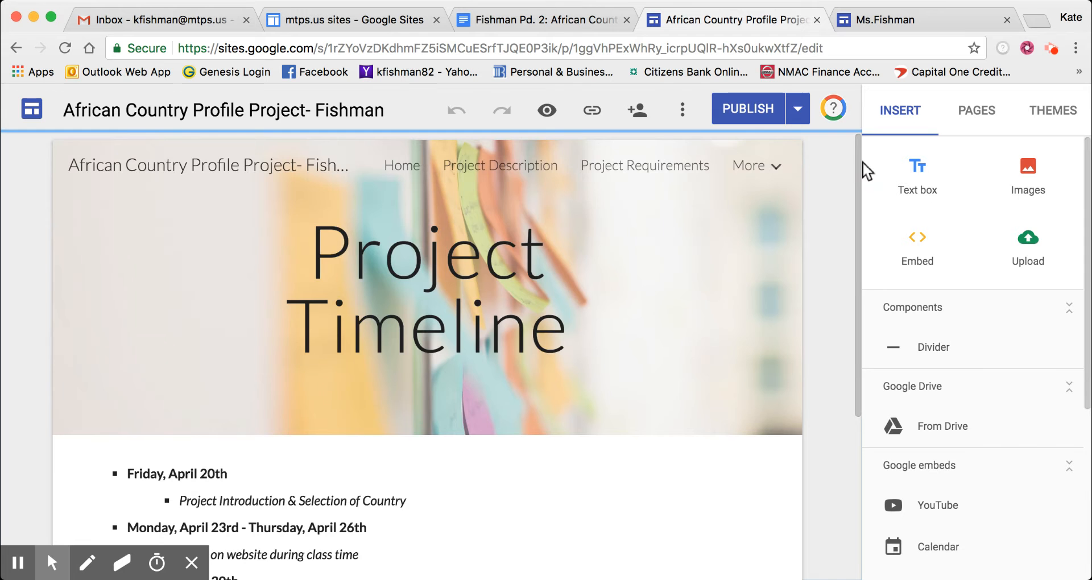
{"action": "left_click", "coordinate": [400, 166]}
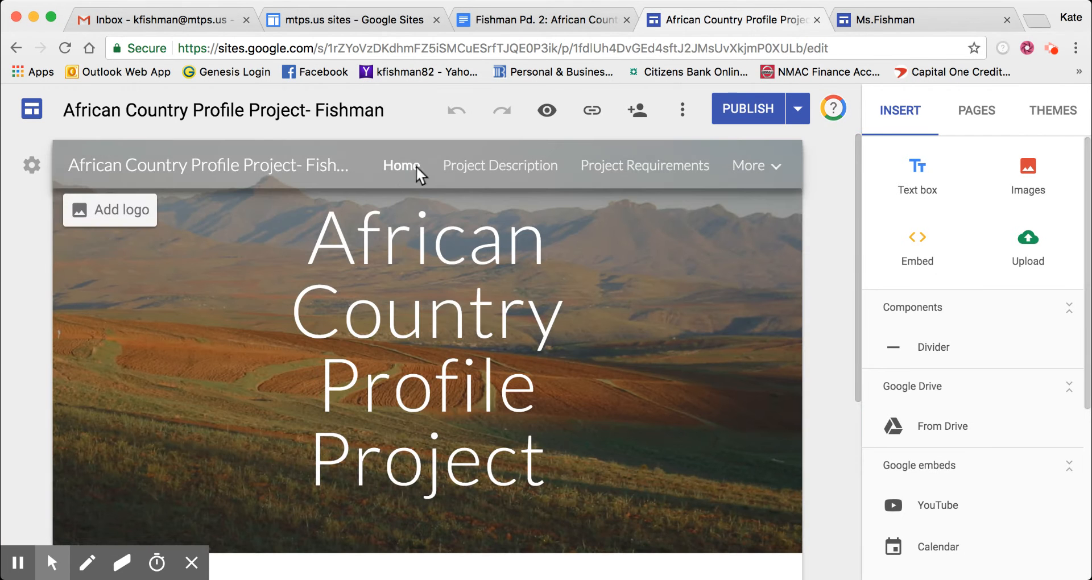
{"action": "left_click_drag", "start_coordinate": [859, 172], "coordinate": [853, 214]}
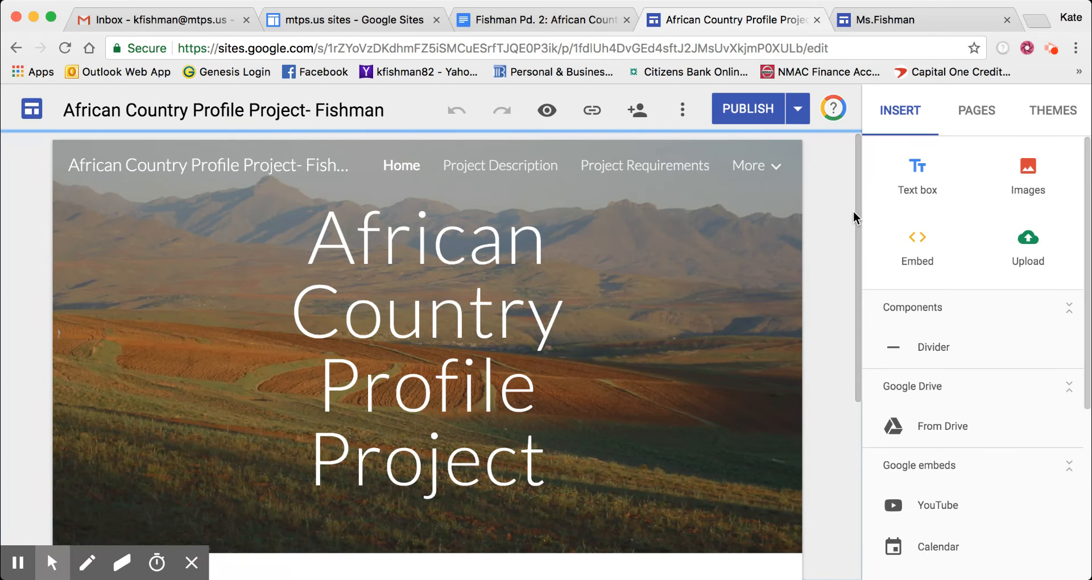